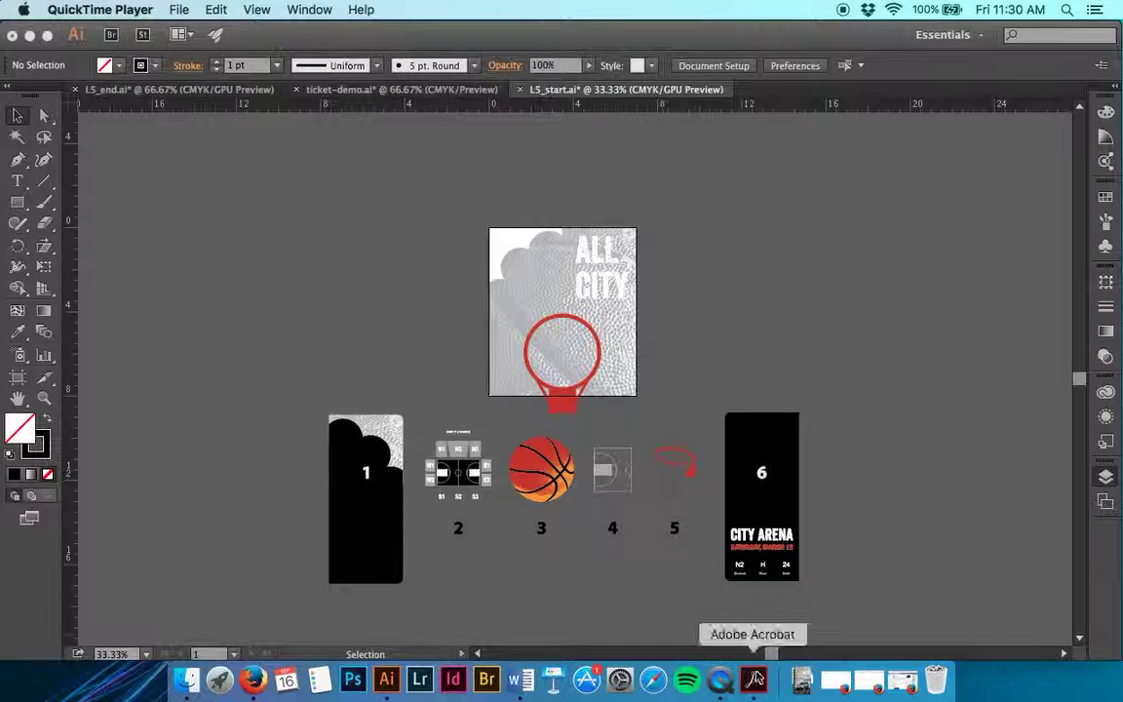
# Read the Transforming Artwork assignment instructions in the lesson PDF in Acrobat, and return to Illustrator.
pyautogui.click(754, 680)
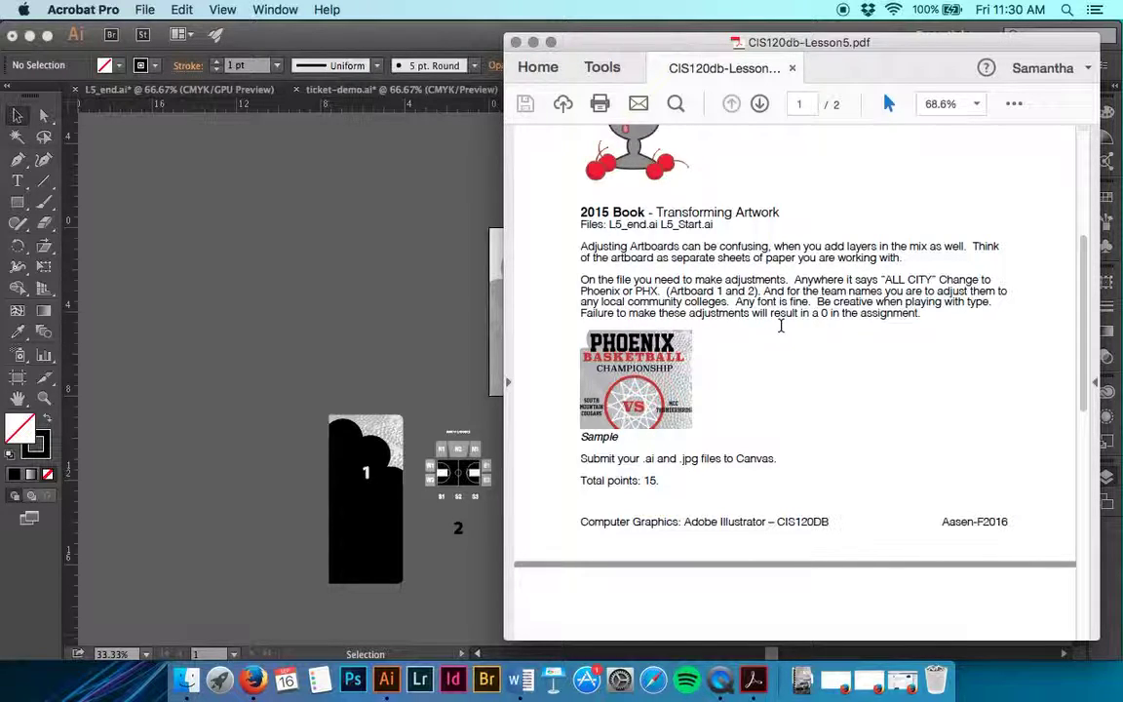
pyautogui.click(535, 41)
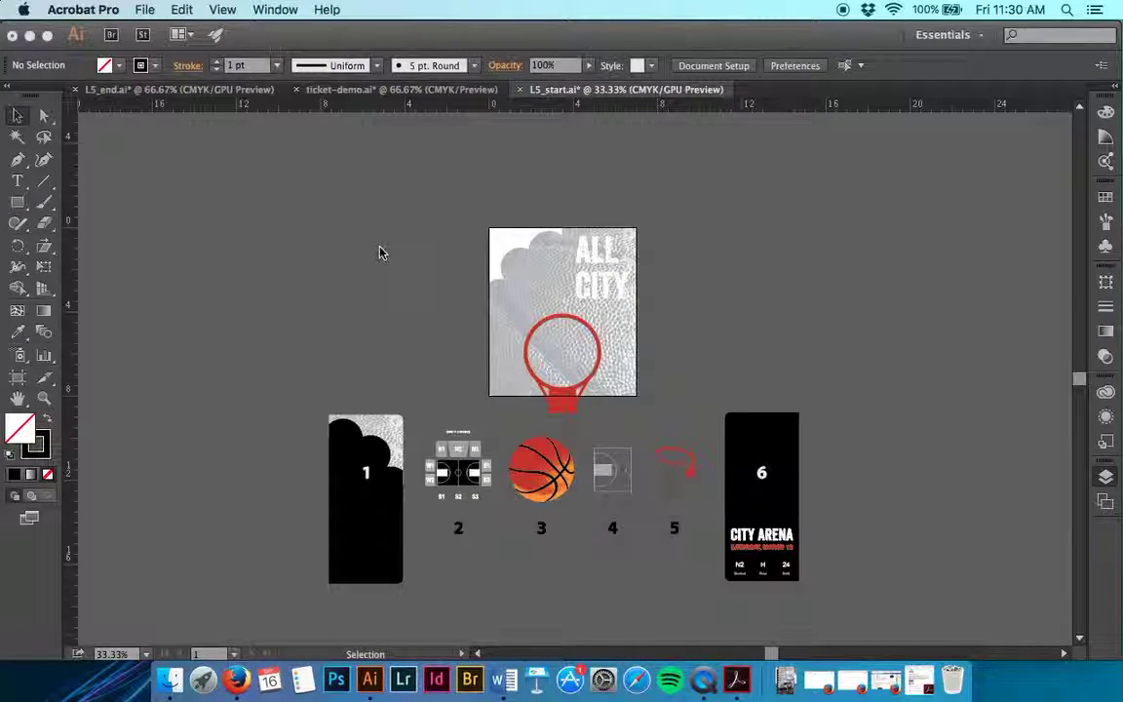
pyautogui.click(203, 96)
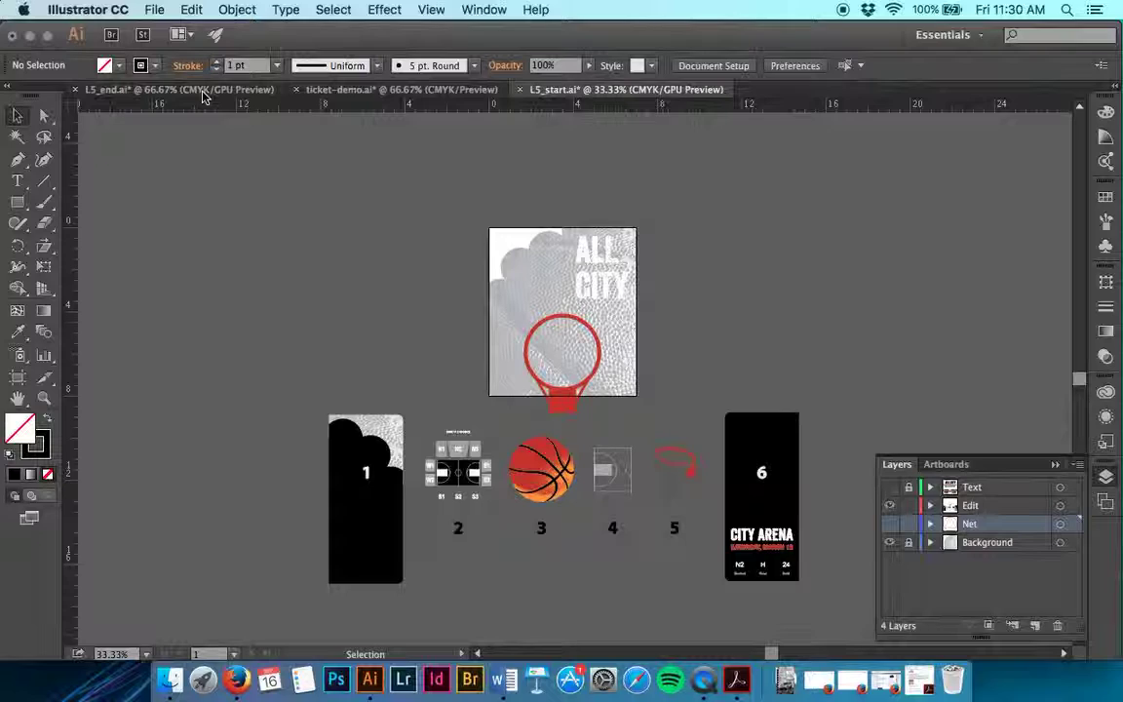
# Examine the finished ticket designs in L5_end.ai and ticket-demo.ai, and return to L5_start.ai.
pyautogui.click(202, 93)
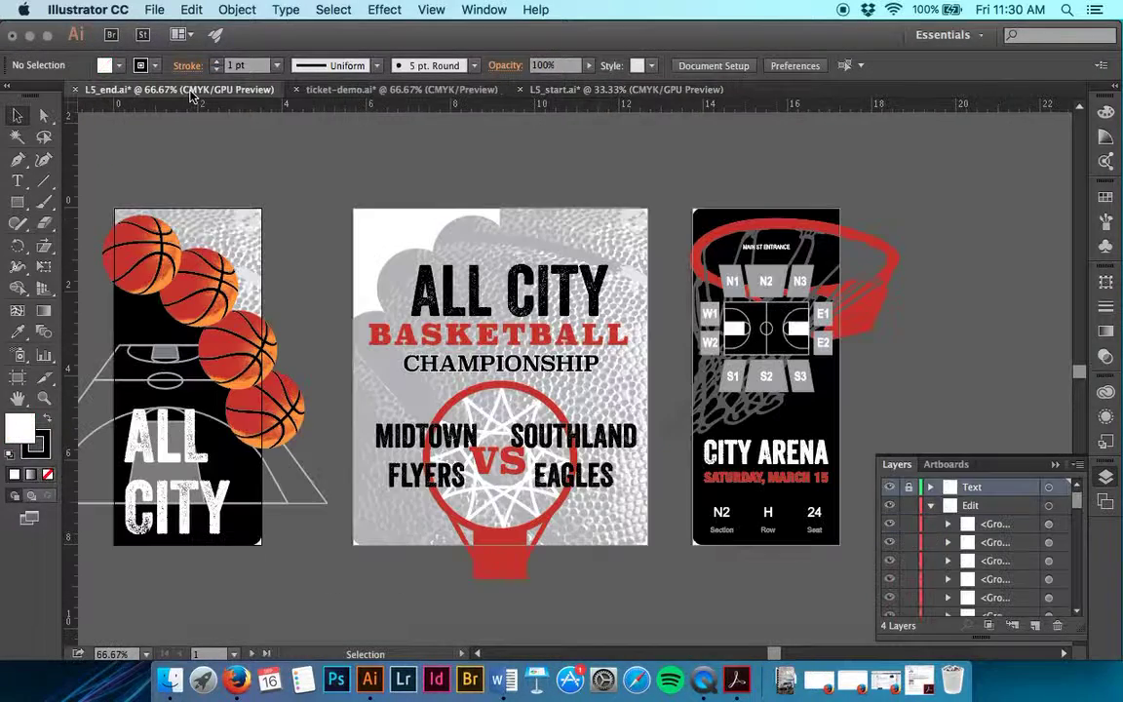
pyautogui.hscroll(-3, 330, 229)
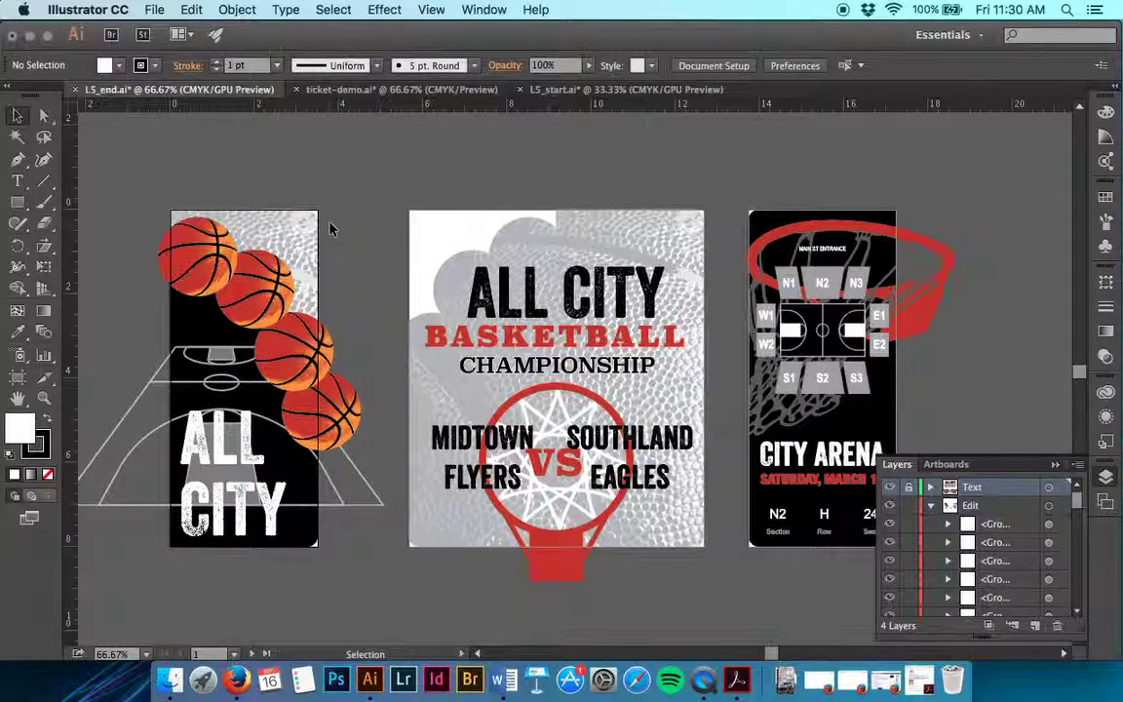
pyautogui.click(343, 90)
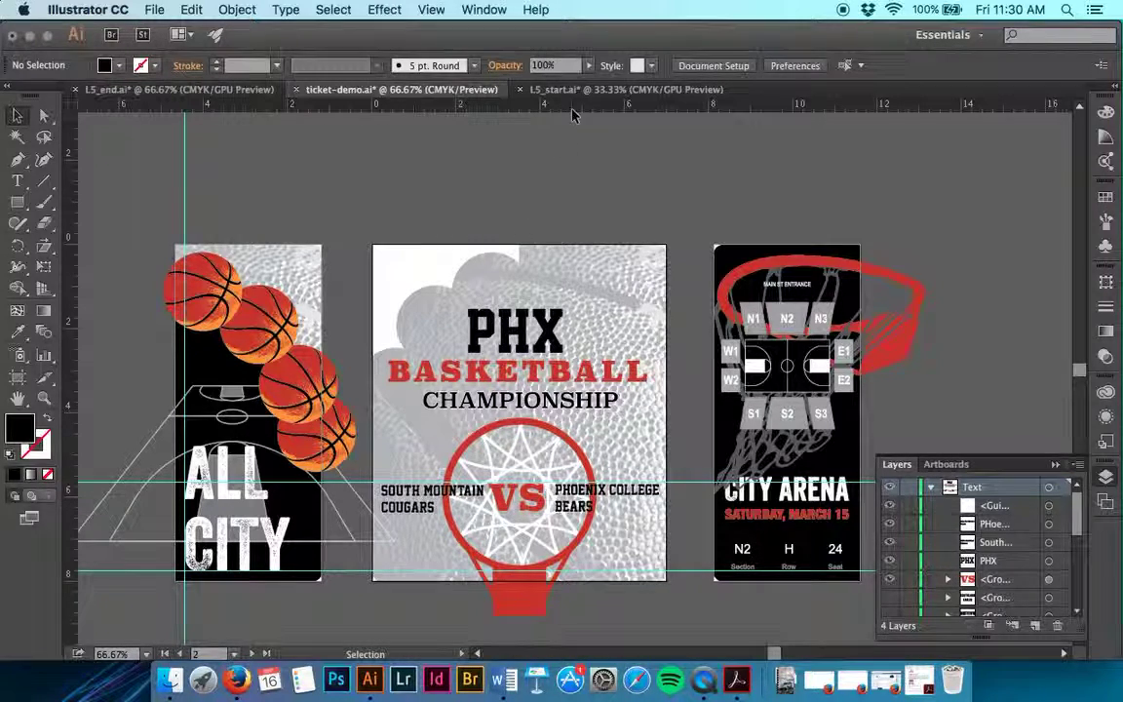
pyautogui.click(573, 90)
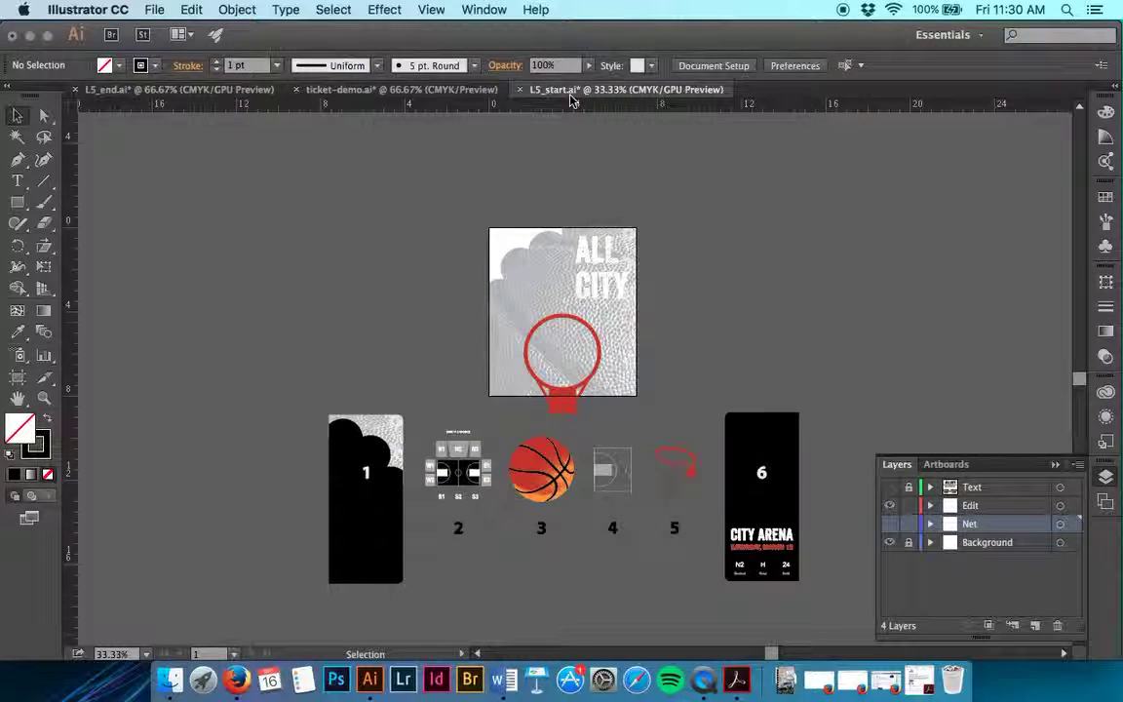
pyautogui.hscroll(5, 561, 180)
pyautogui.scroll(1, 560, 181)
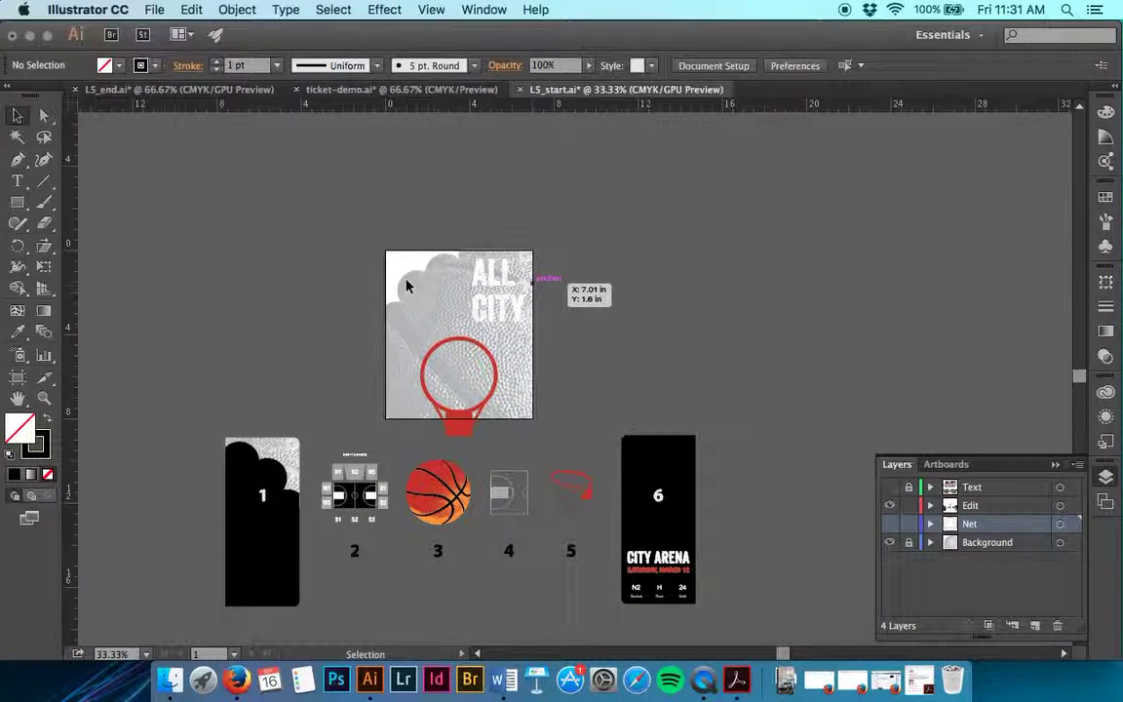
# Check the artboard list of L5_start.ai and reset the Essentials workspace.
pyautogui.click(946, 465)
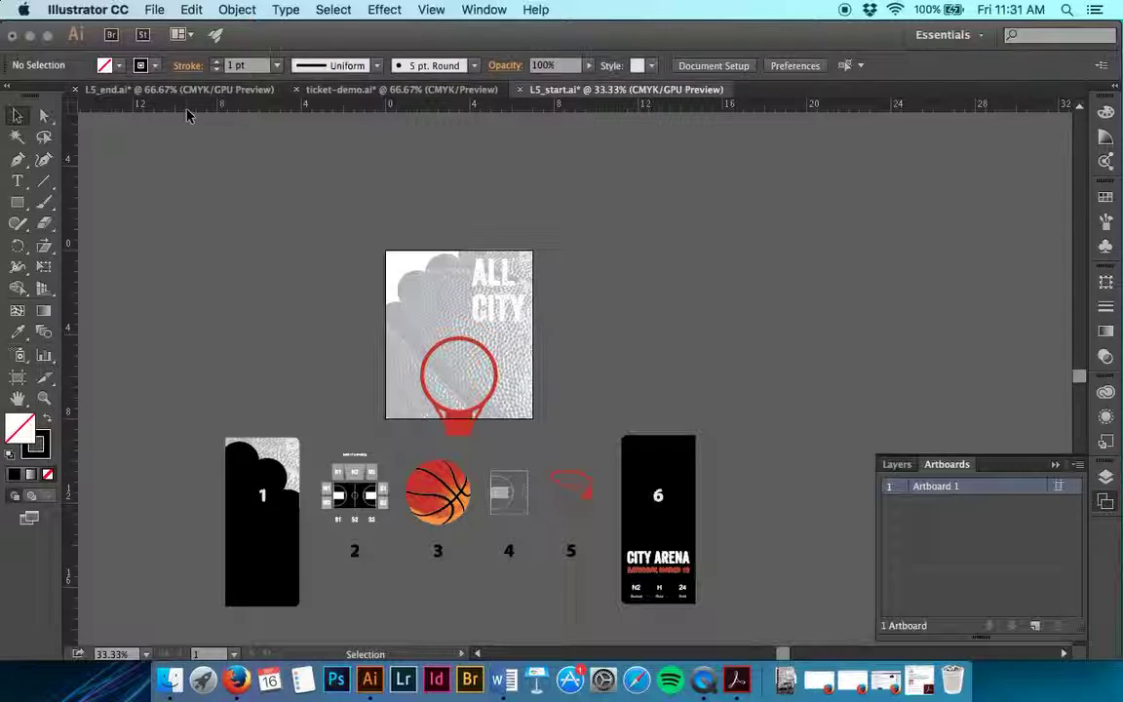
pyautogui.click(946, 35)
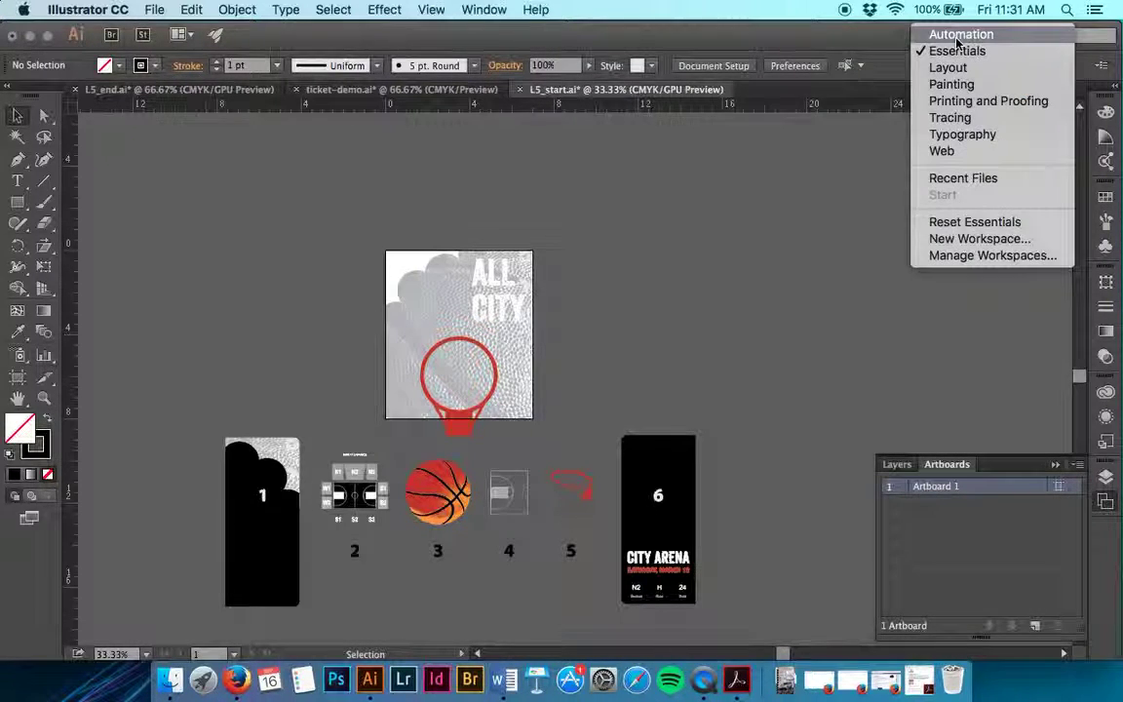
pyautogui.click(971, 222)
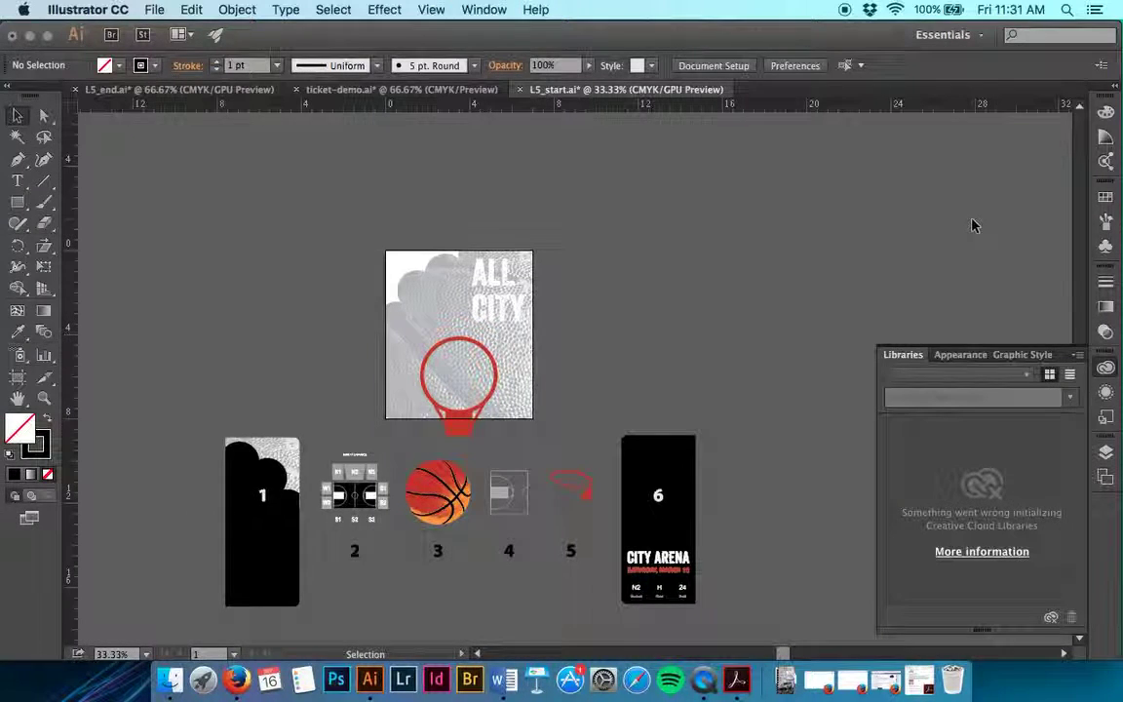
# Save a copy of the document in Adobe Illustrator format, named with the author's name followed by "_Ticket", keeping the default Illustrator CC options.
pyautogui.click(152, 8)
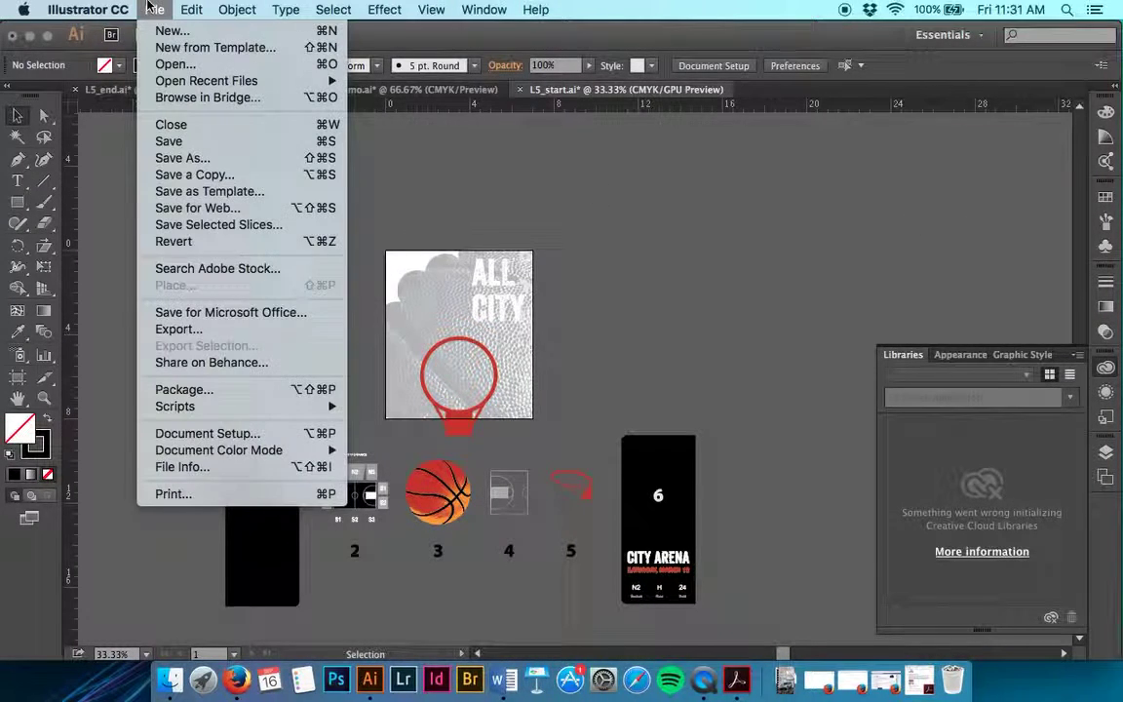
pyautogui.click(182, 158)
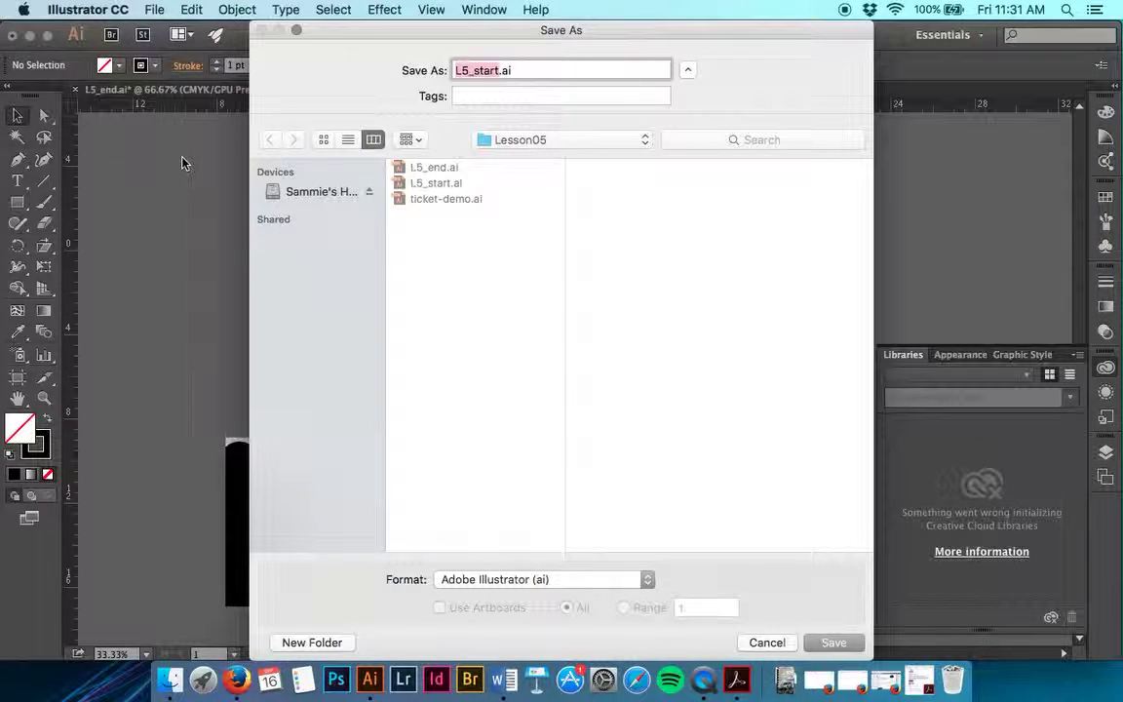
pyautogui.write('Saasen')
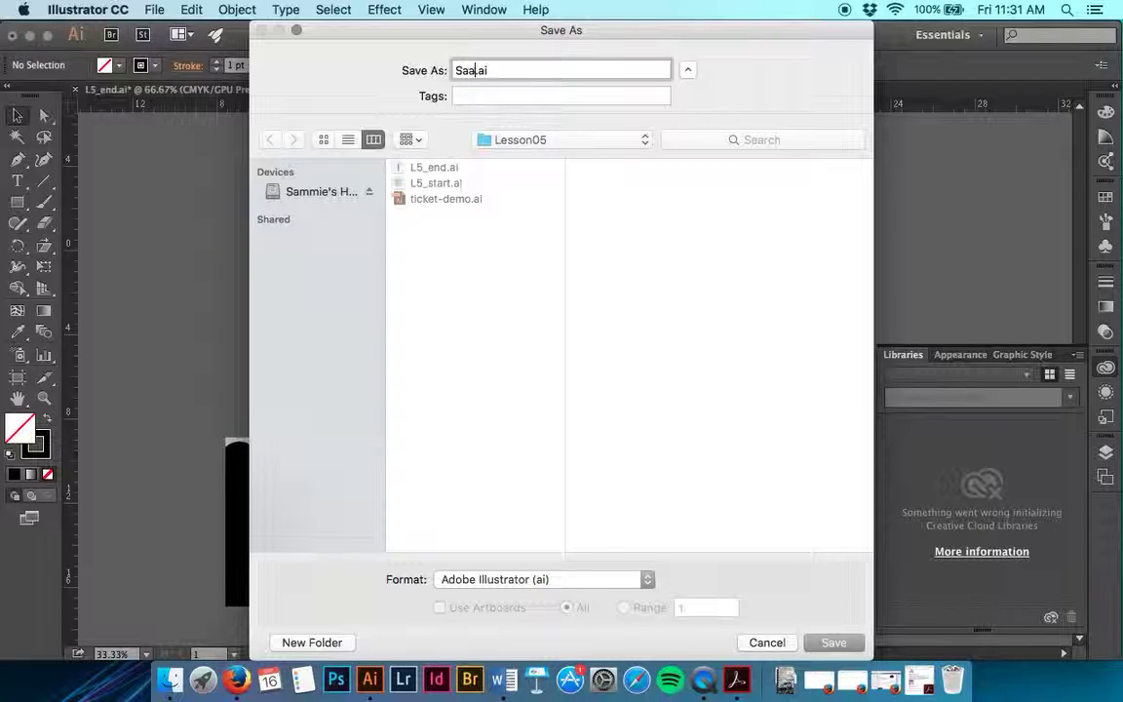
pyautogui.write('_Ticket')
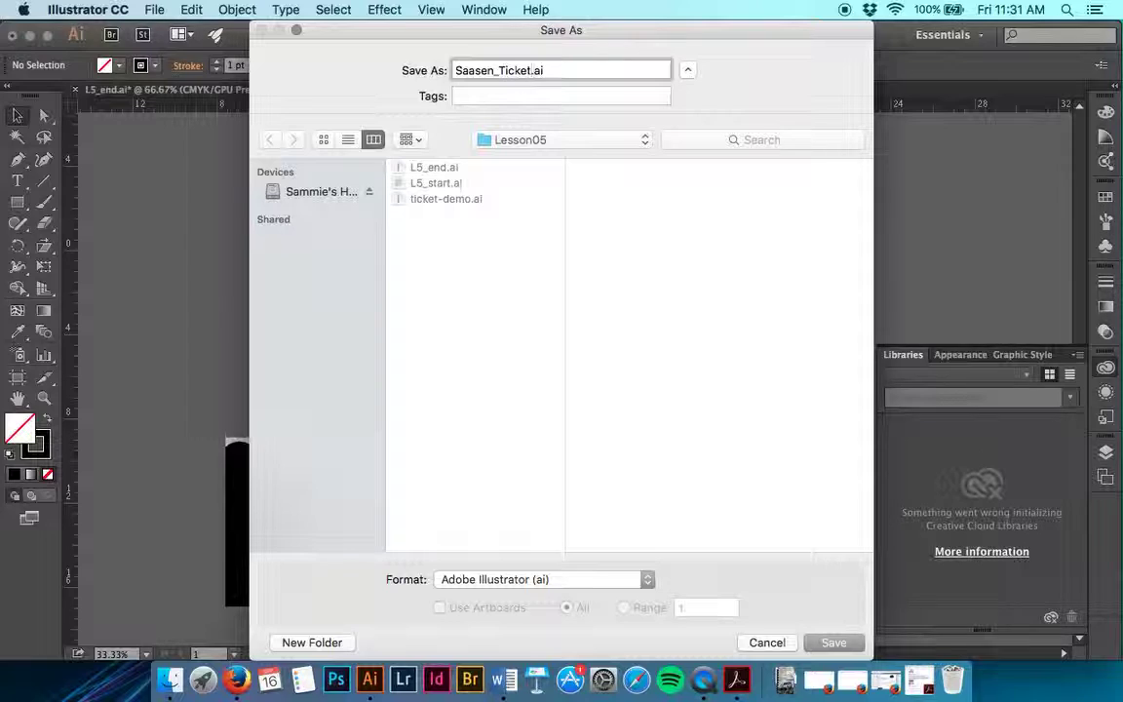
pyautogui.press('Return')
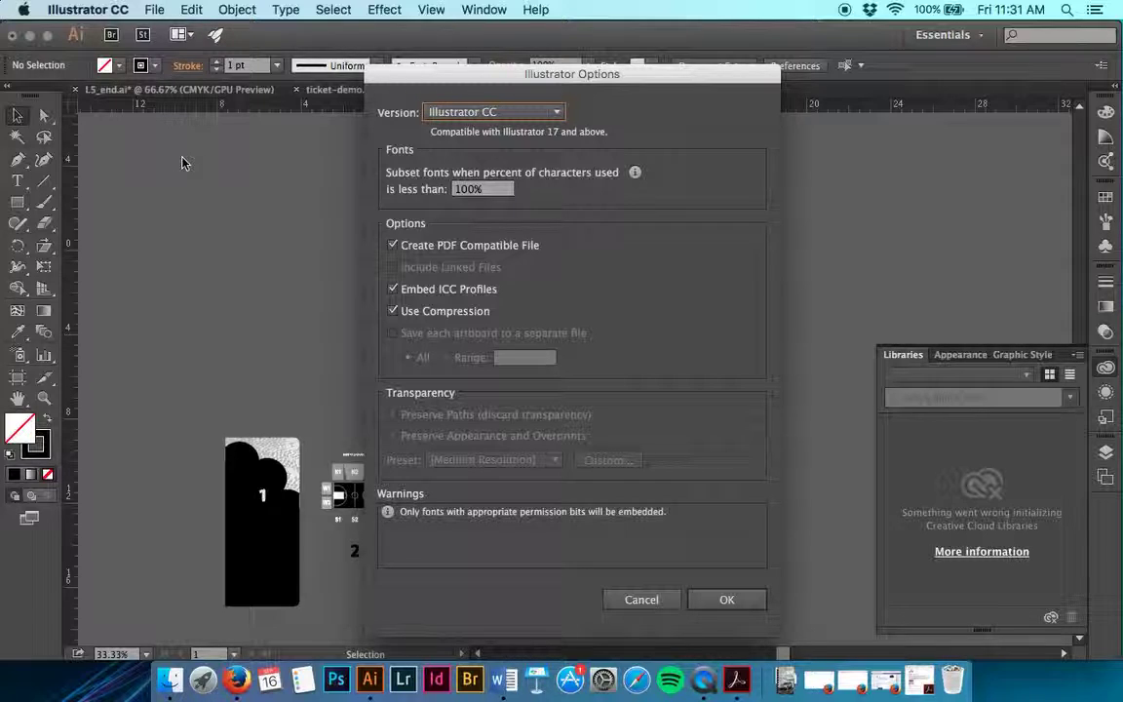
pyautogui.press('Return')
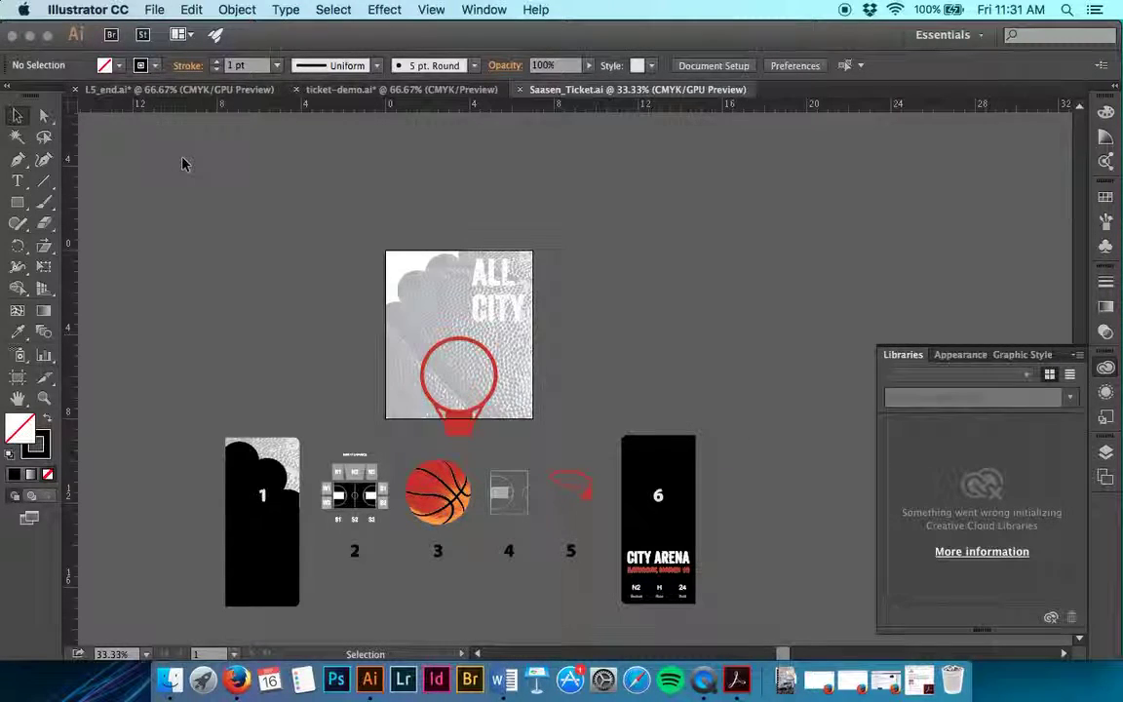
# Draw a new artboard about 3.5 in wide and 6.01 in tall to the right of Artboard 1, aligned with its top edge.
pyautogui.press('super+equal')
pyautogui.press('super+equal')
pyautogui.scroll(3, 182, 164)
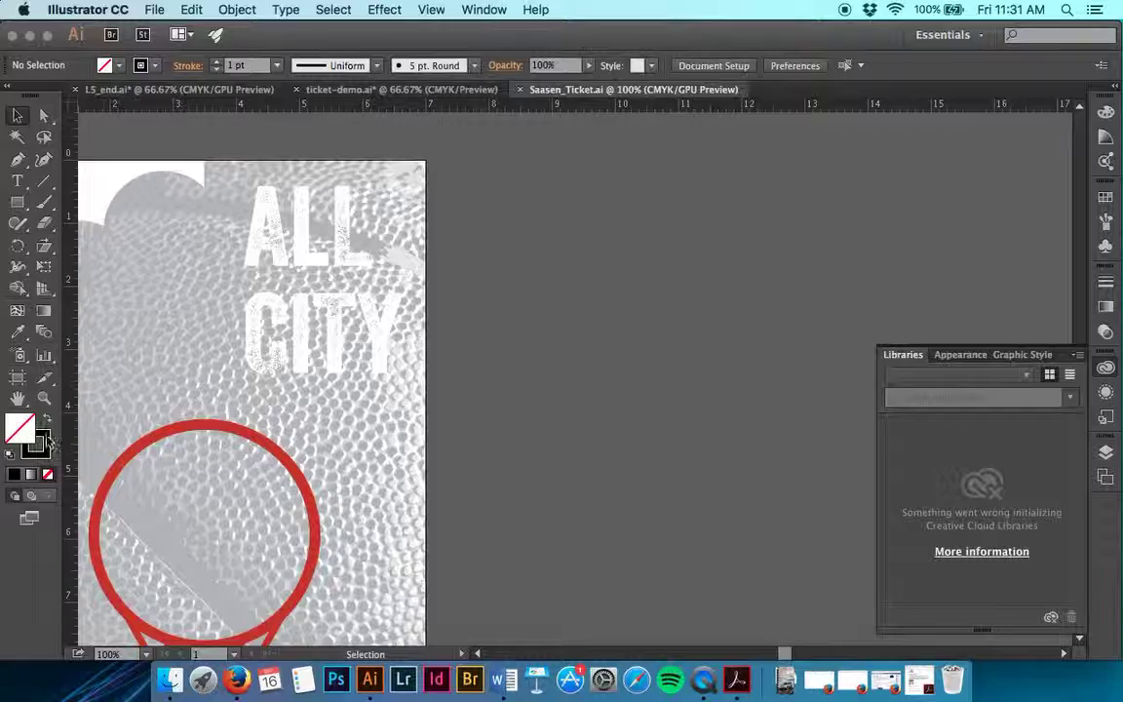
pyautogui.click(19, 385)
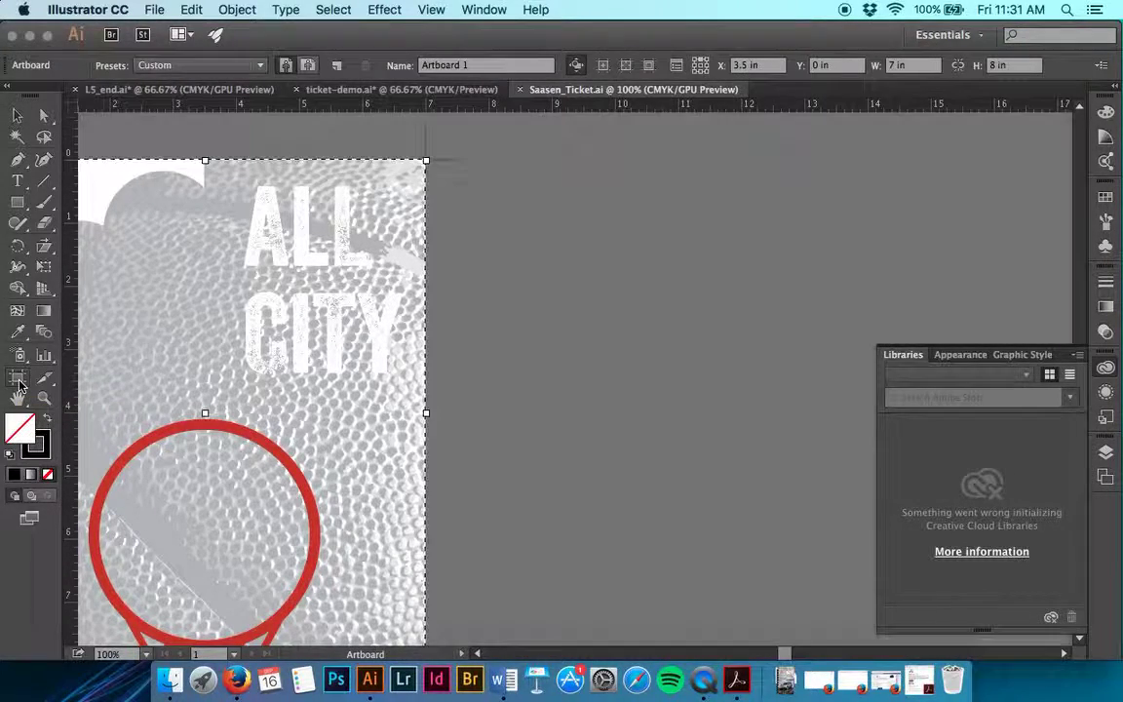
pyautogui.hscroll(3, 514, 240)
pyautogui.scroll(2, 514, 239)
pyautogui.hscroll(-1, 513, 240)
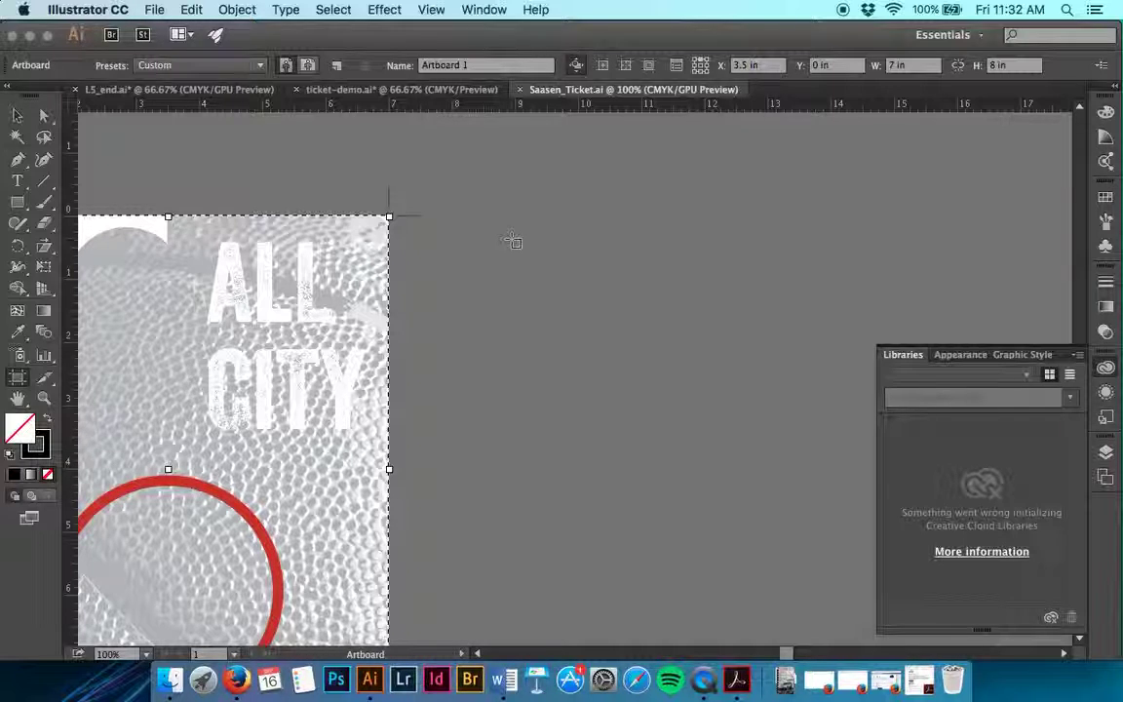
pyautogui.scroll(-3, 514, 240)
pyautogui.hscroll(4, 514, 241)
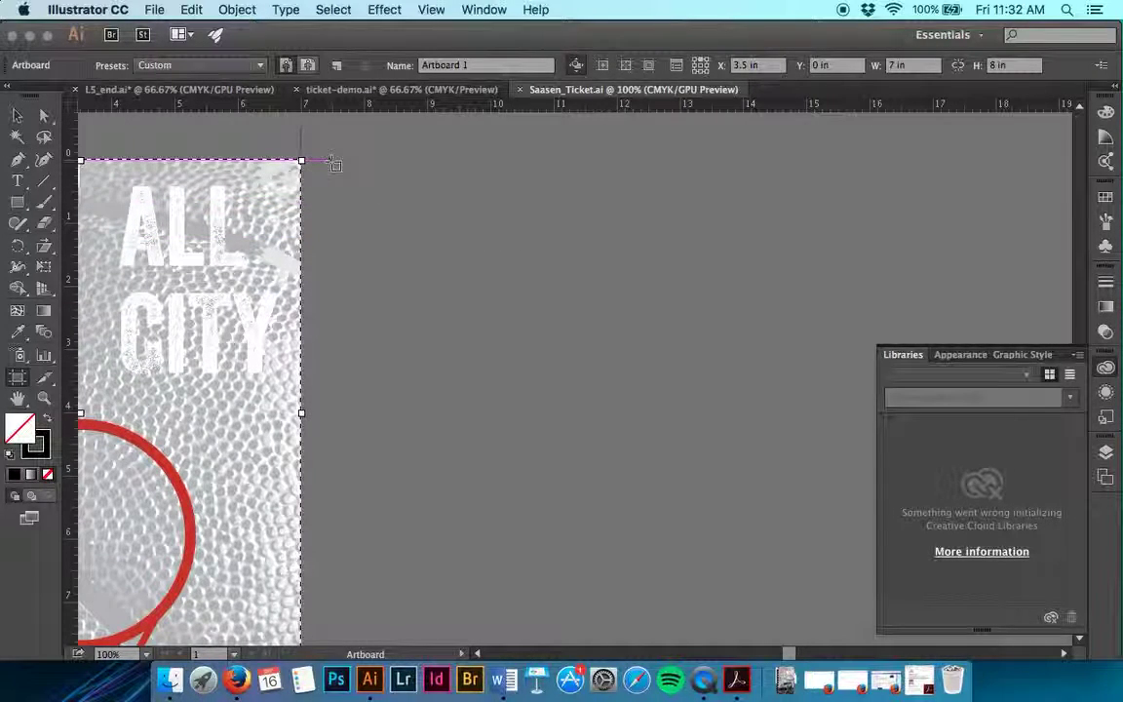
pyautogui.moveTo(333, 160); pyautogui.dragTo(555, 537)
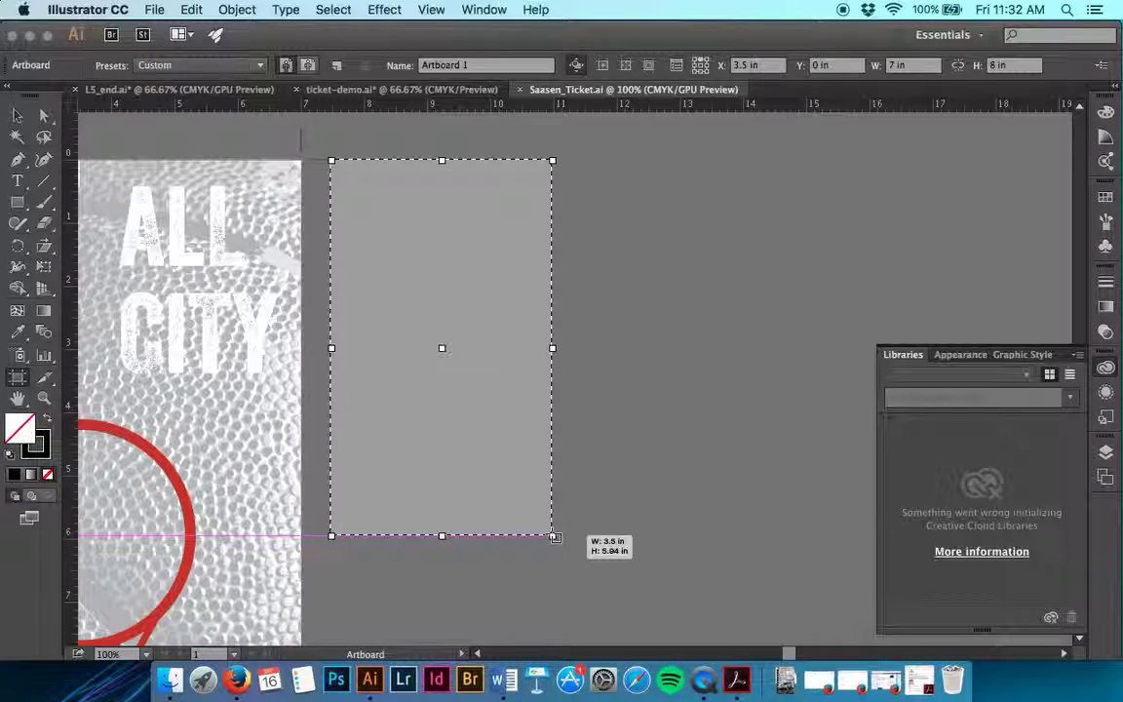
pyautogui.moveTo(555, 537)
pyautogui.mouseDown()
pyautogui.moveTo(564, 604)
pyautogui.moveTo(555, 544)
pyautogui.mouseUp()
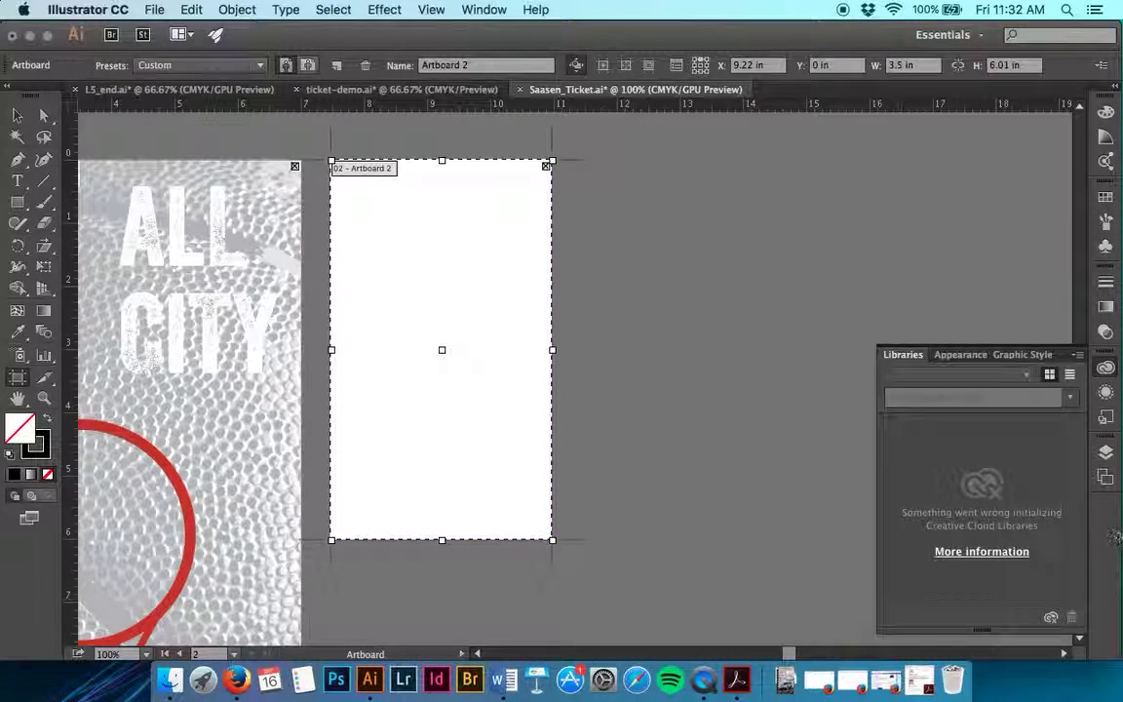
# Show the list of artboards and fit Artboard 2 in the view.
pyautogui.click(1107, 478)
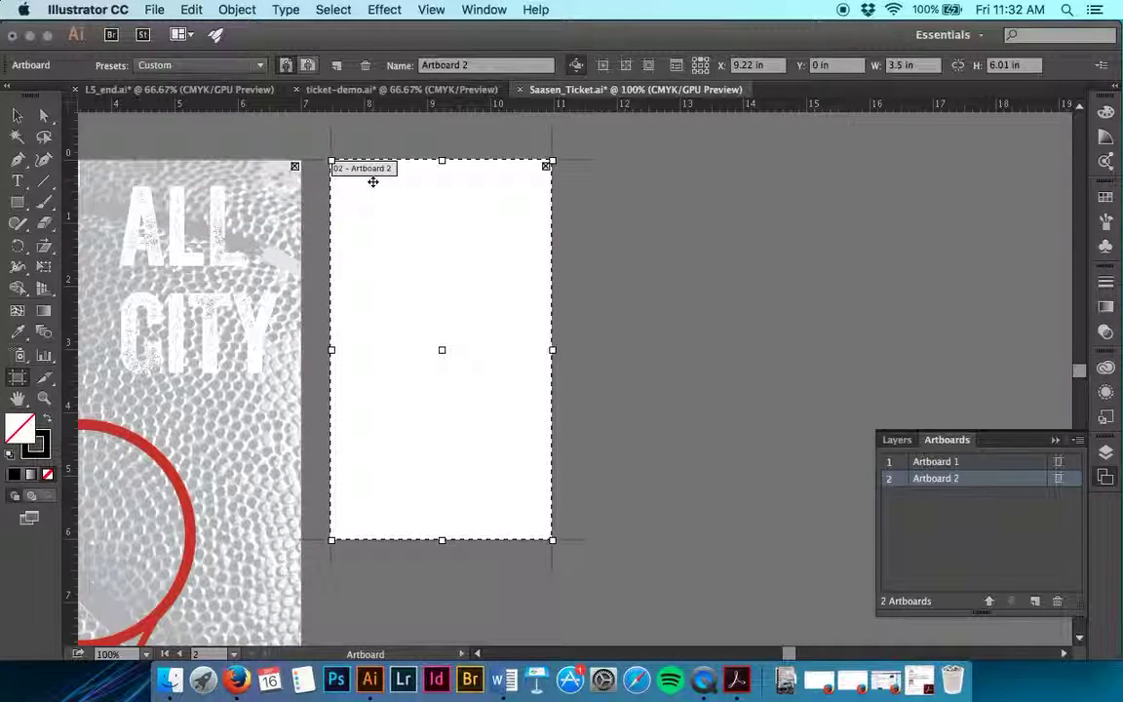
pyautogui.click(186, 655)
pyautogui.click(247, 655)
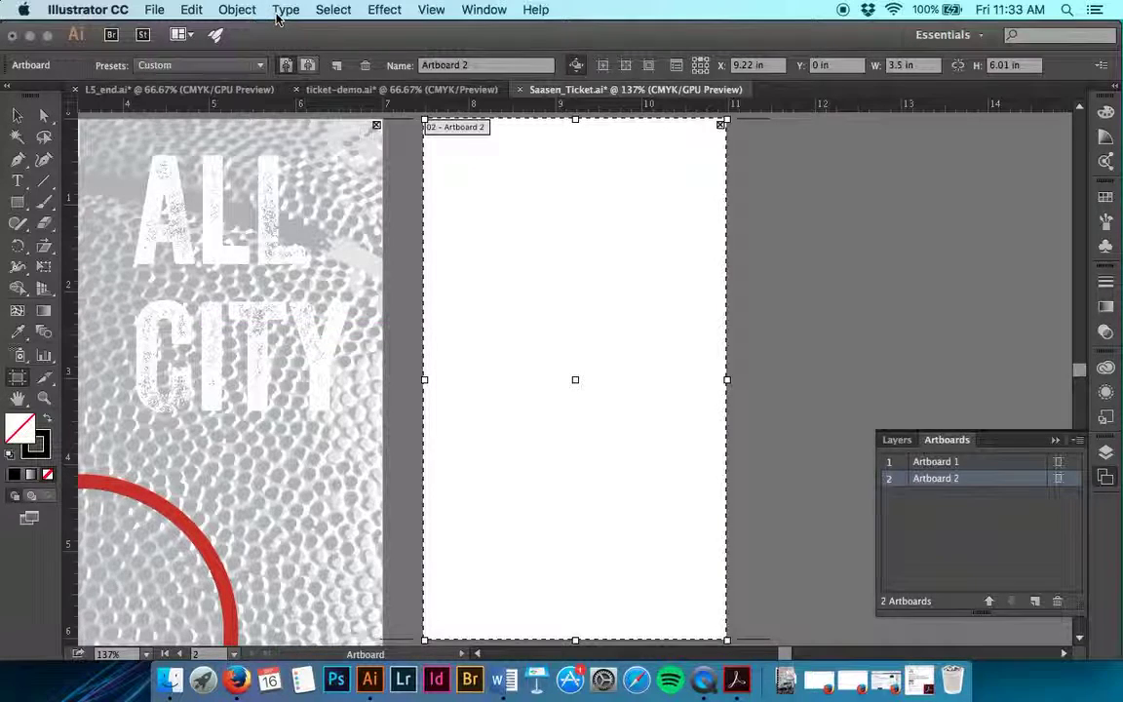
# Place a duplicate of Artboard 2 to its right, aligned with its top edge, and delete the duplicate.
pyautogui.click(342, 72)
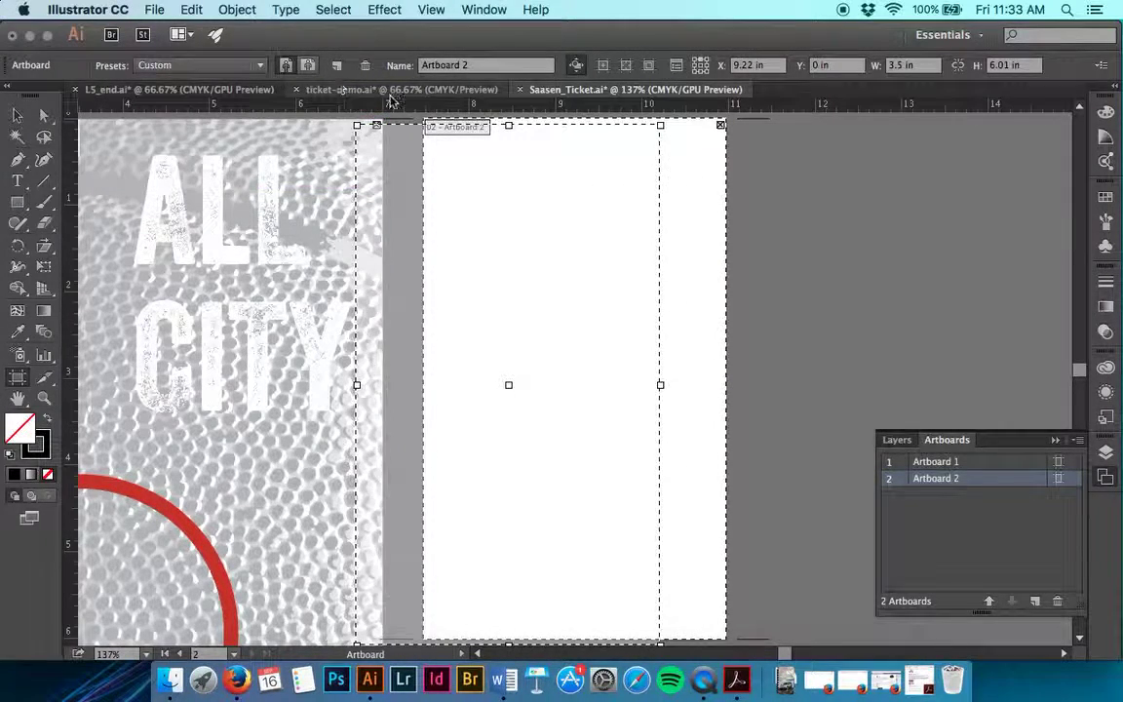
pyautogui.scroll(3, 779, 156)
pyautogui.hscroll(3, 780, 156)
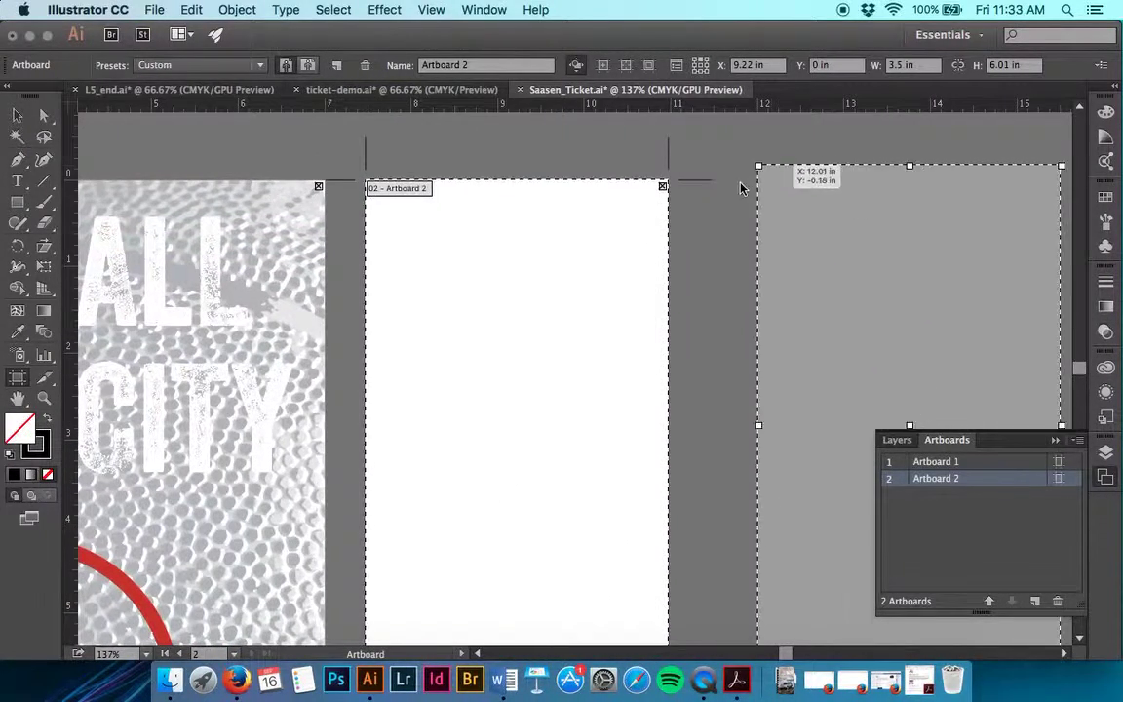
pyautogui.click(712, 185)
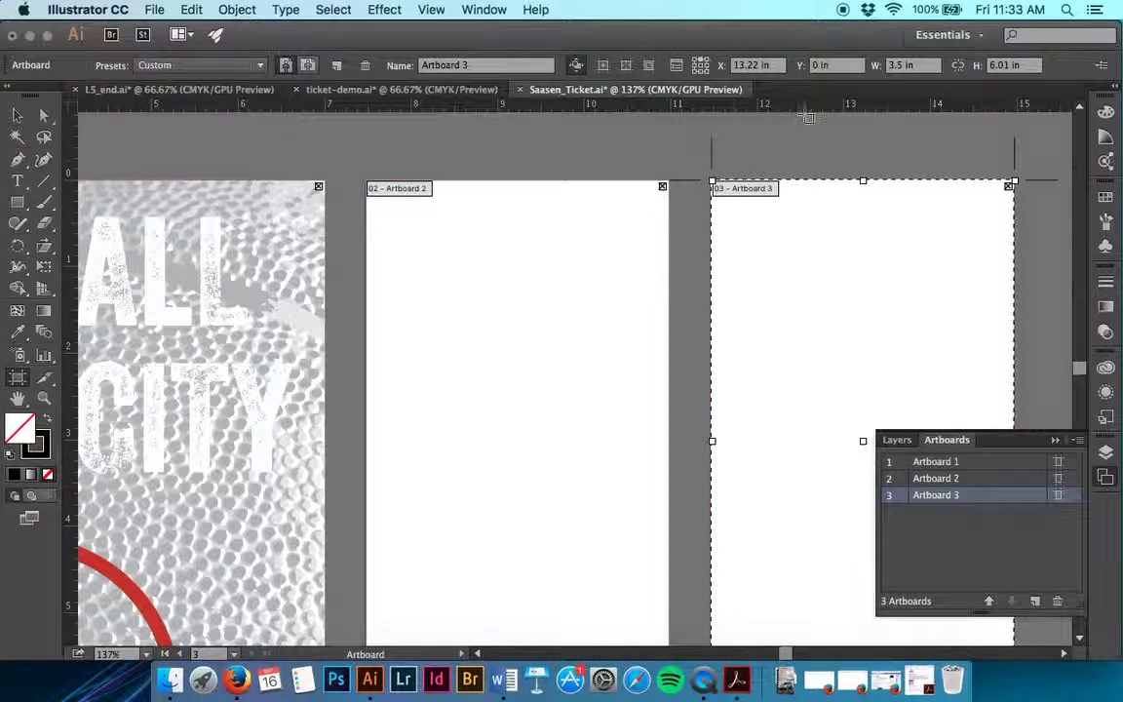
pyautogui.press('Delete')
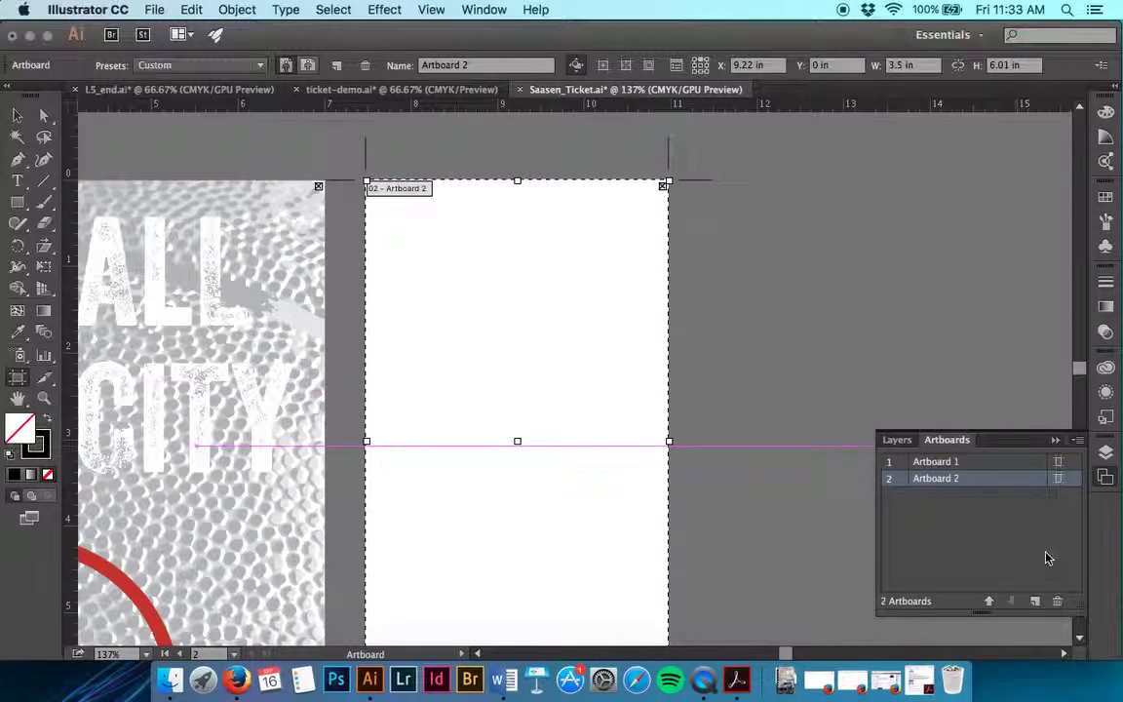
# Add a third artboard with the same size as Artboard 2 from the artboards list.
pyautogui.click(1035, 600)
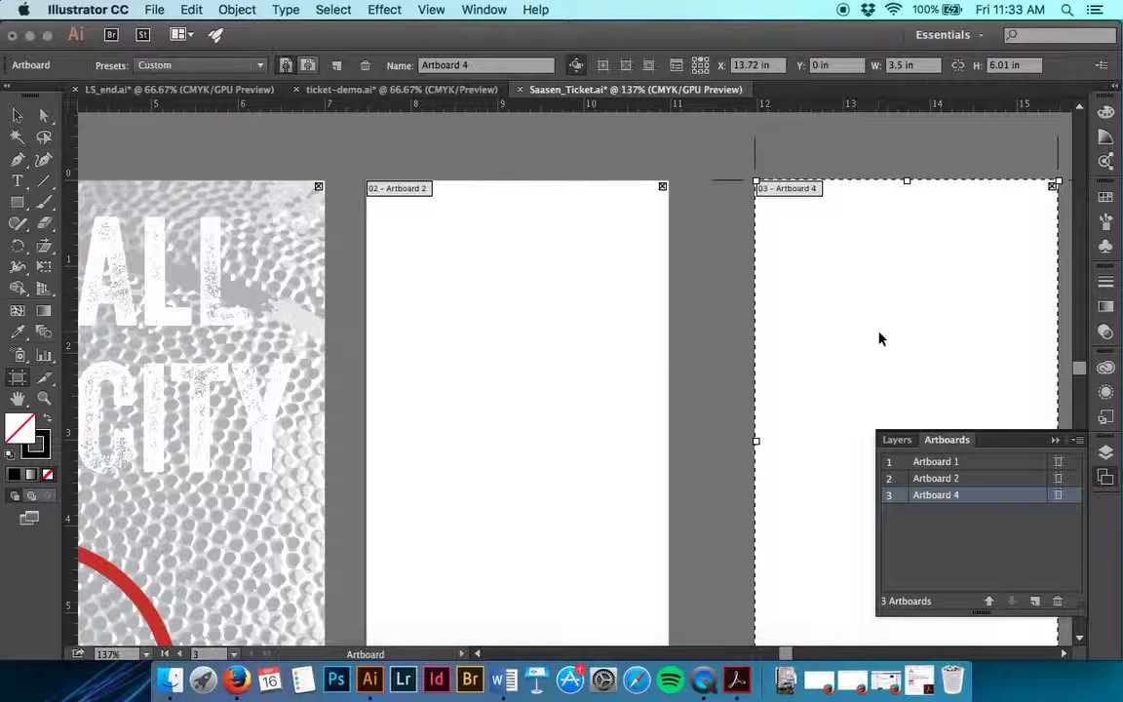
pyautogui.press('super+minus')
pyautogui.press('super+minus')
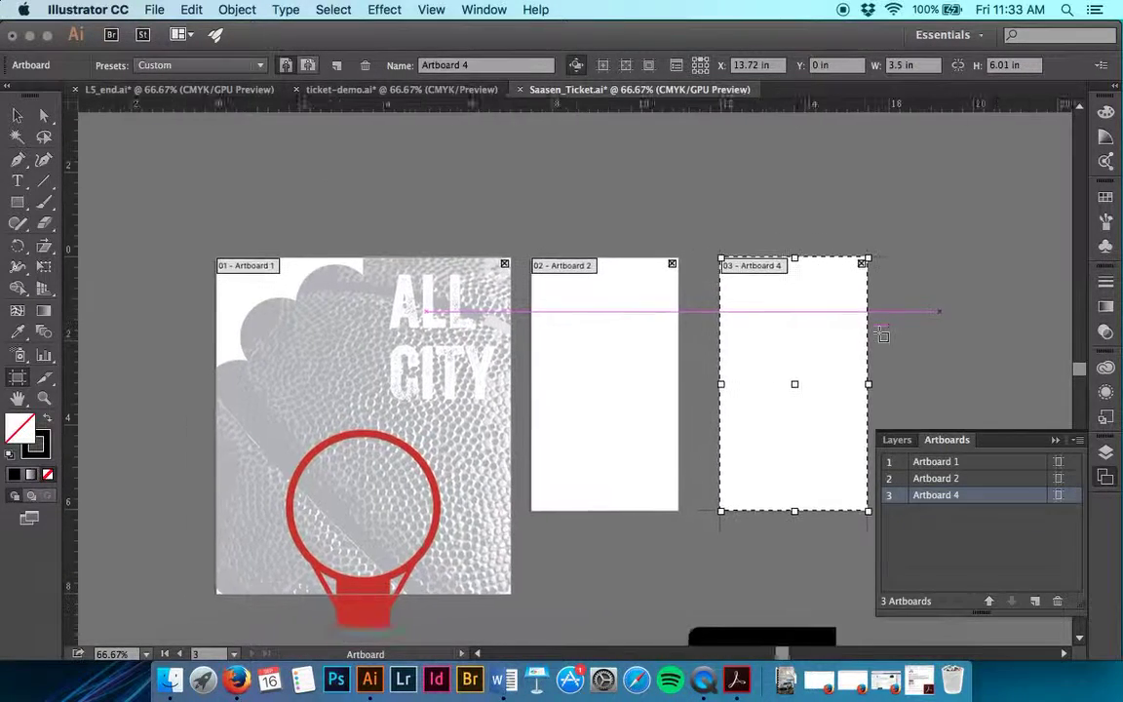
pyautogui.hscroll(-3, 882, 334)
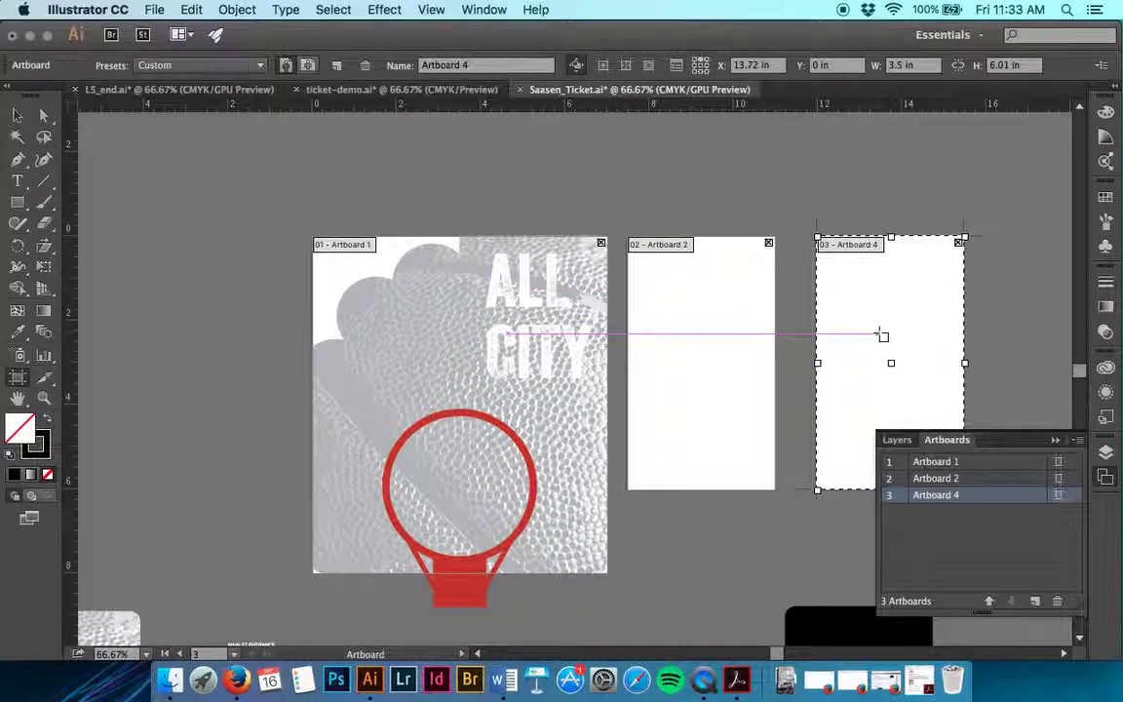
pyautogui.doubleClick(953, 496)
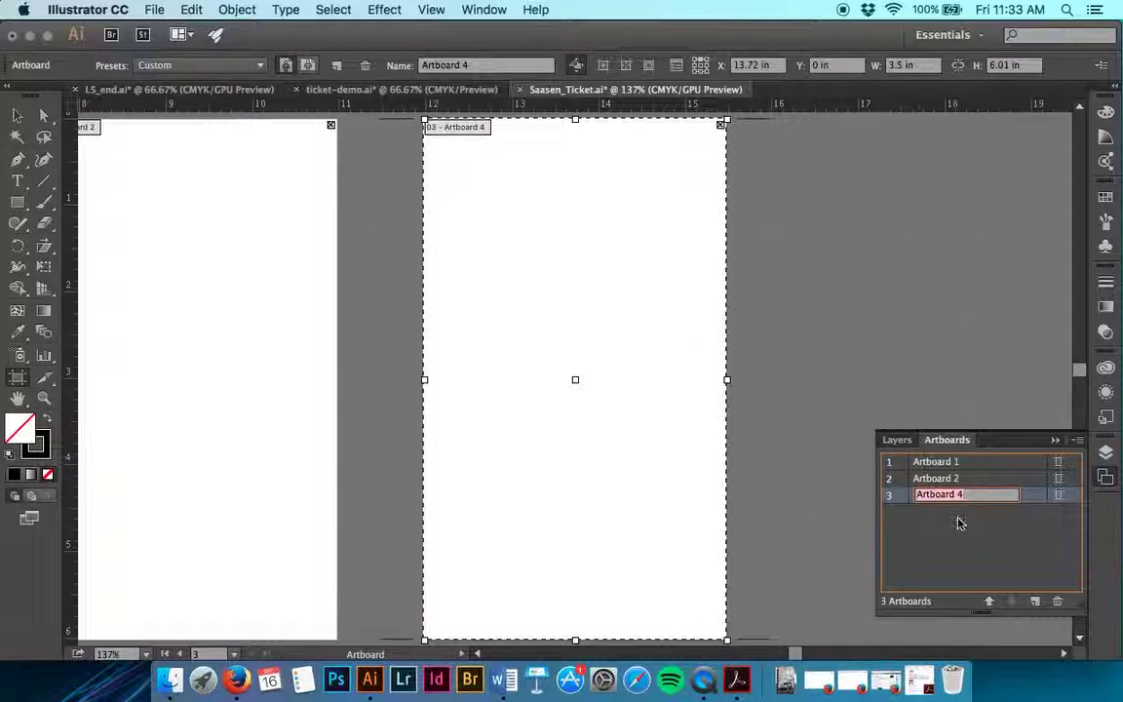
pyautogui.click(905, 495)
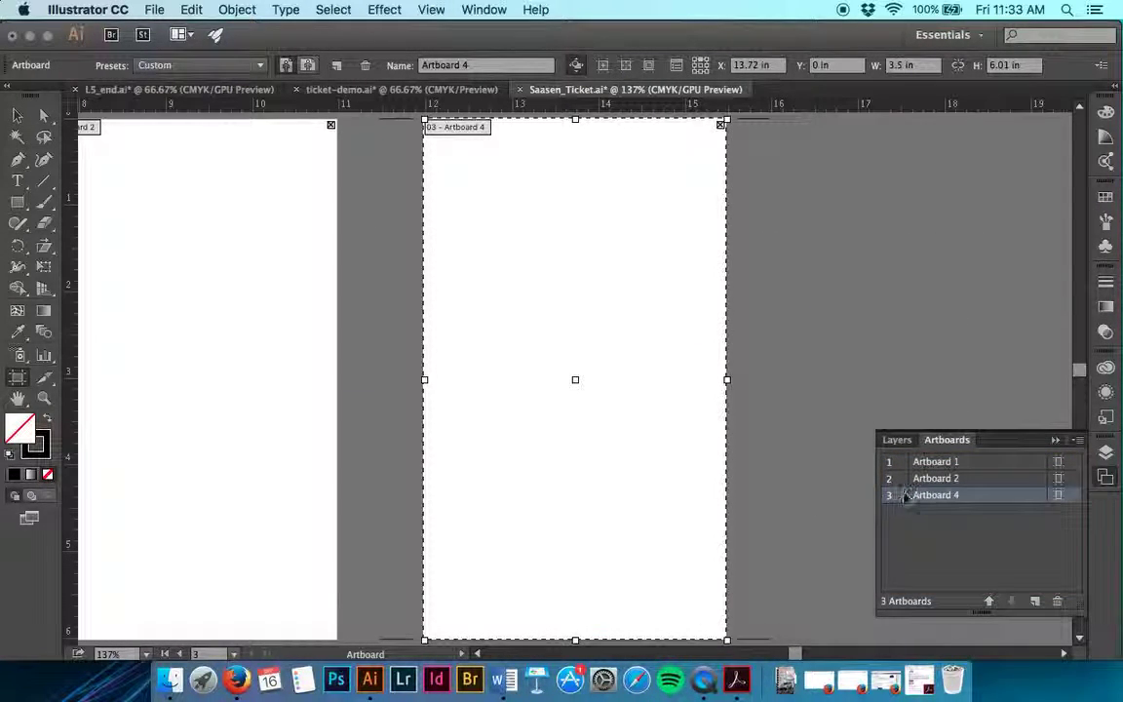
pyautogui.press('super+minus')
pyautogui.press('super+minus')
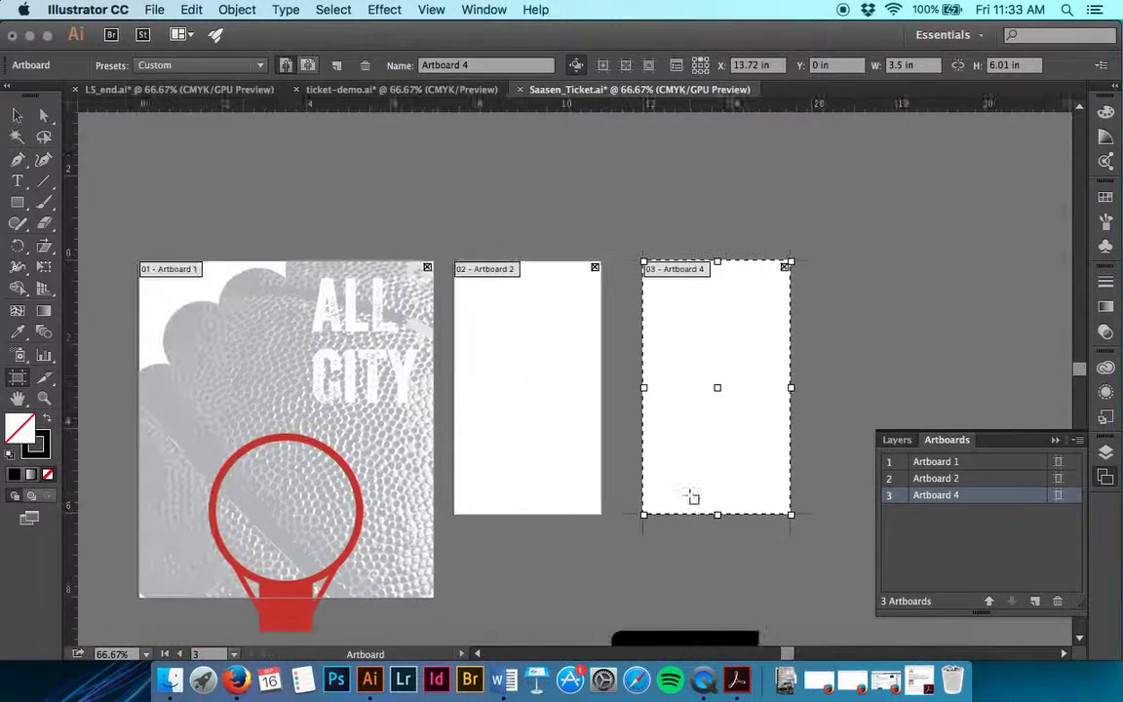
# Move Artboard 4 to the left of Artboard 1, aligned with its top edge, and extend its height to 8 in.
pyautogui.hscroll(-5, 691, 499)
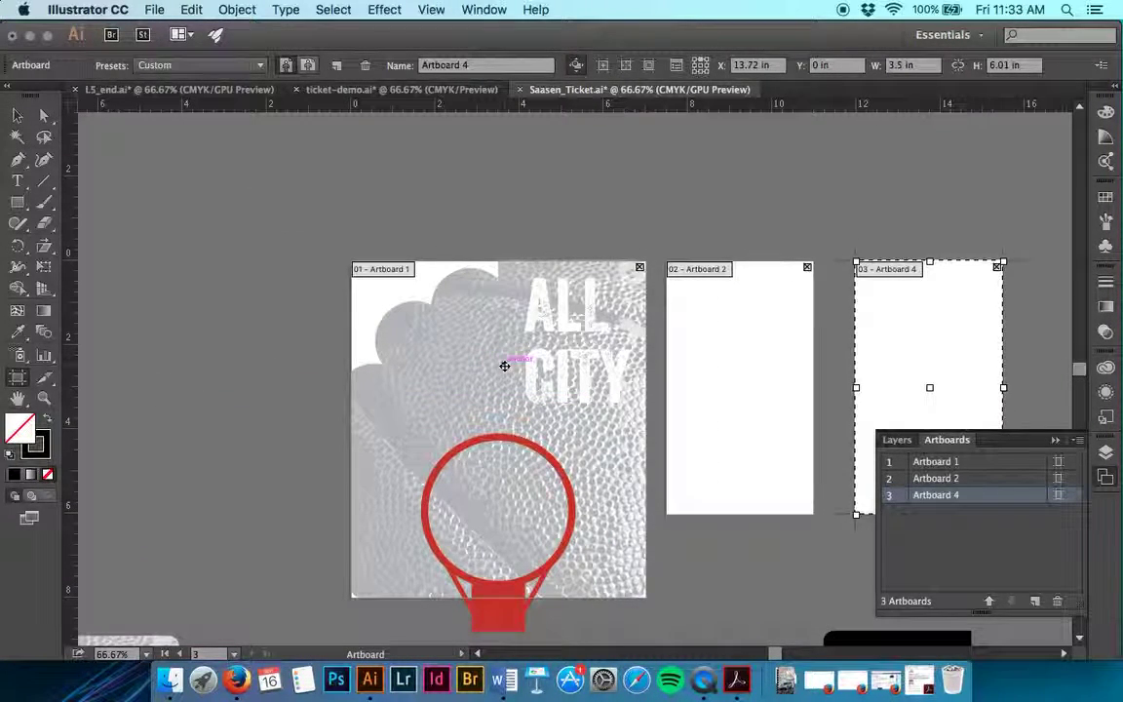
pyautogui.hscroll(3, 504, 365)
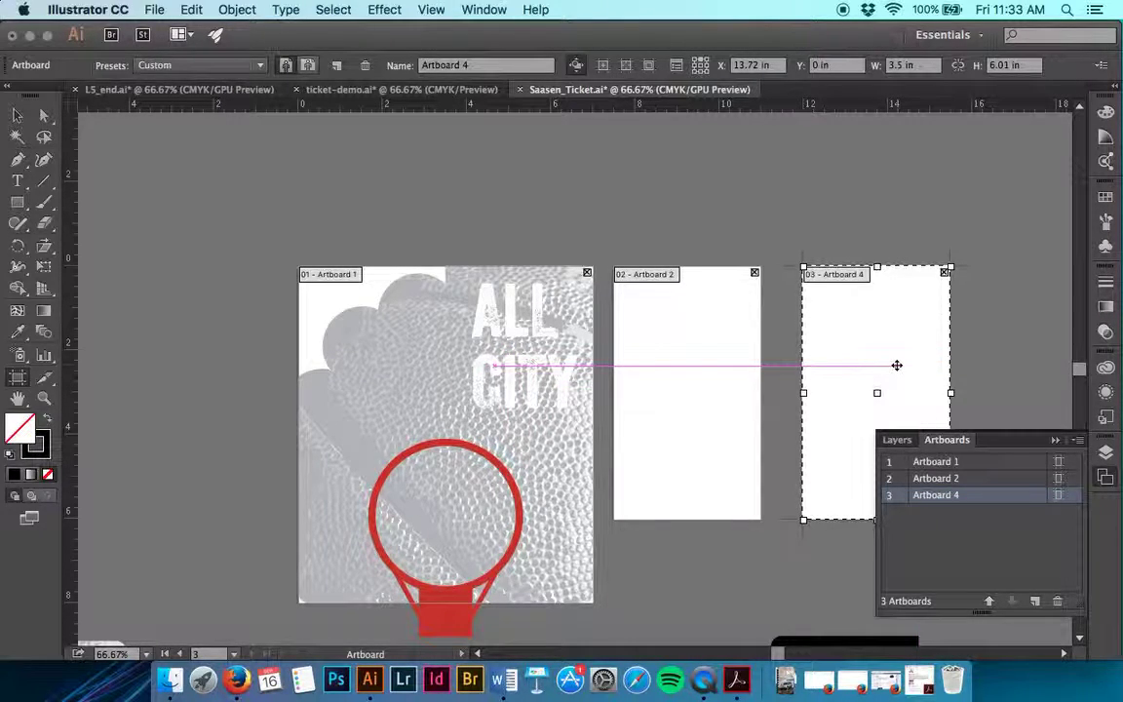
pyautogui.moveTo(897, 366)
pyautogui.mouseDown()
pyautogui.moveTo(571, 369)
pyautogui.moveTo(816, 374)
pyautogui.mouseUp()
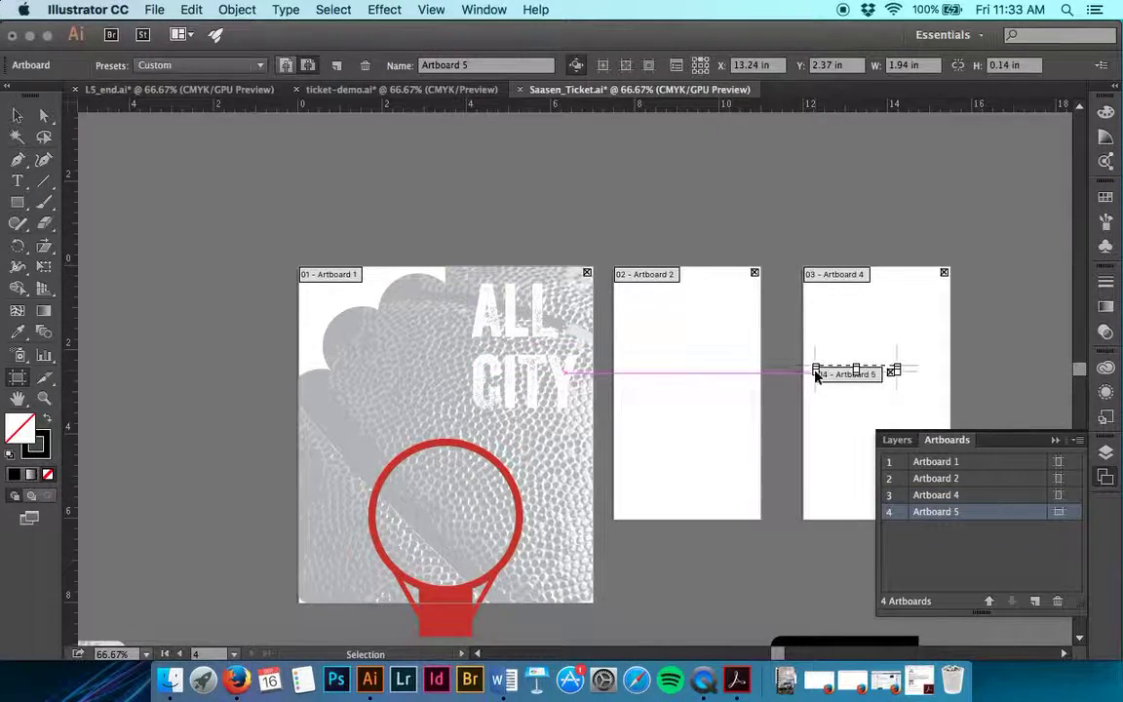
pyautogui.click(892, 371)
pyautogui.moveTo(900, 336); pyautogui.dragTo(214, 370)
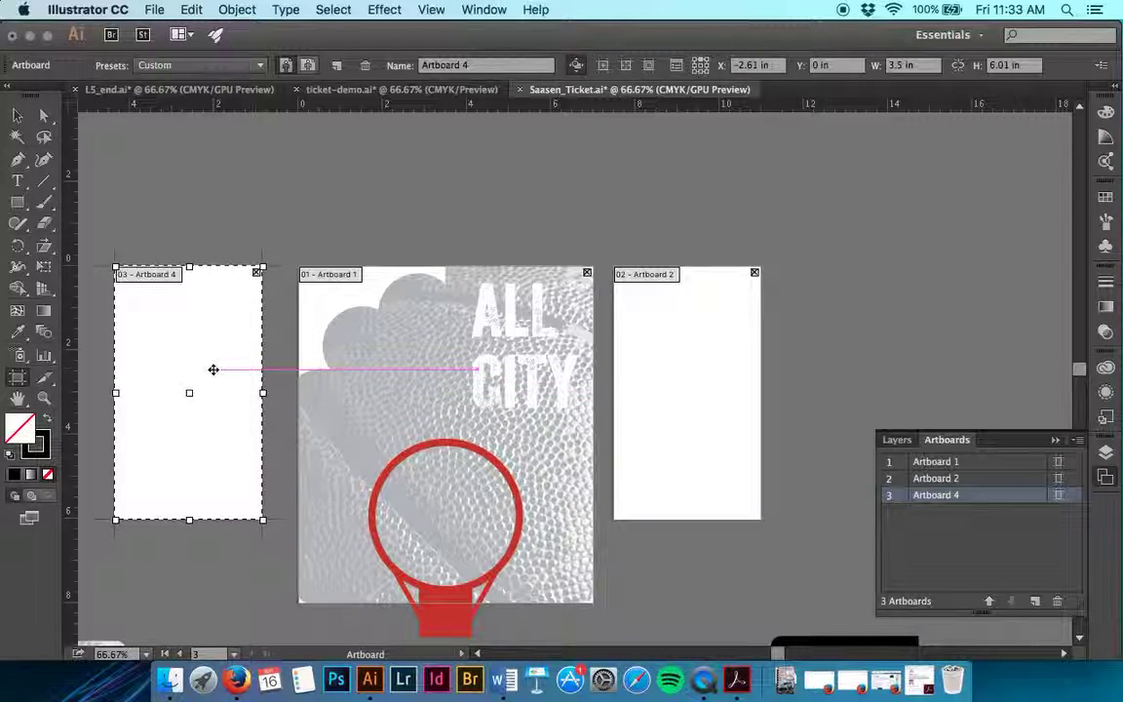
pyautogui.hscroll(-5, 214, 370)
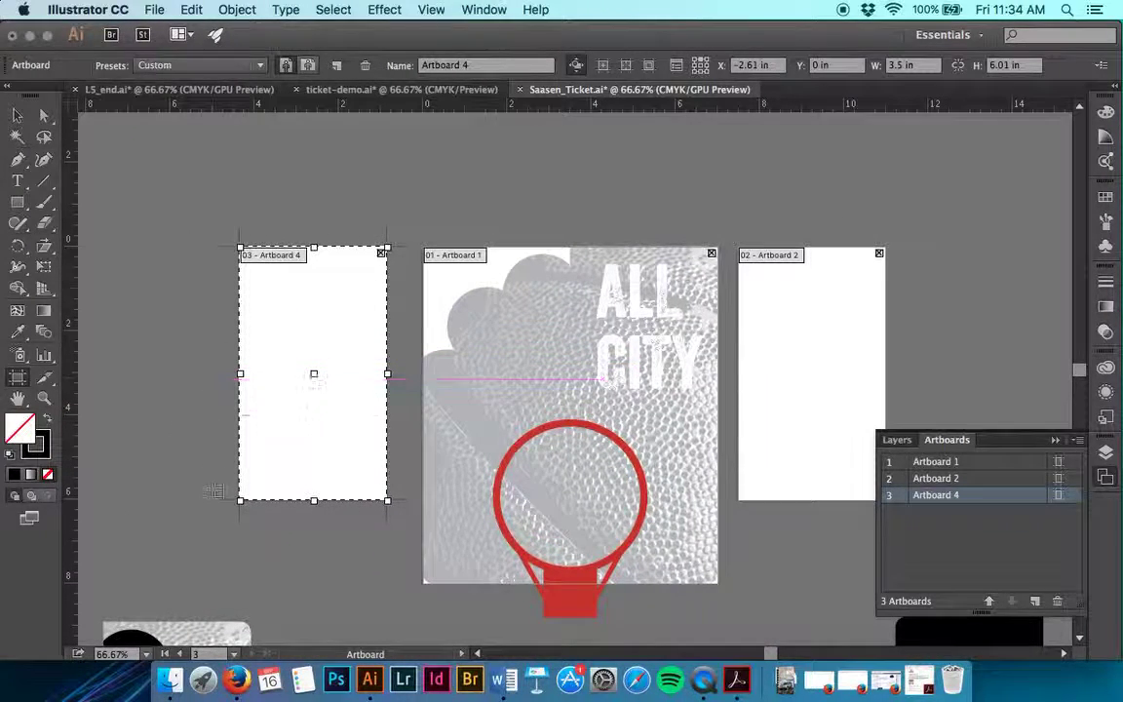
pyautogui.moveTo(314, 503); pyautogui.dragTo(314, 585)
# Set Artboard 2's height to 8 in and shift it slightly right to an X position of about 9.66 in.
pyautogui.hscroll(5, 507, 314)
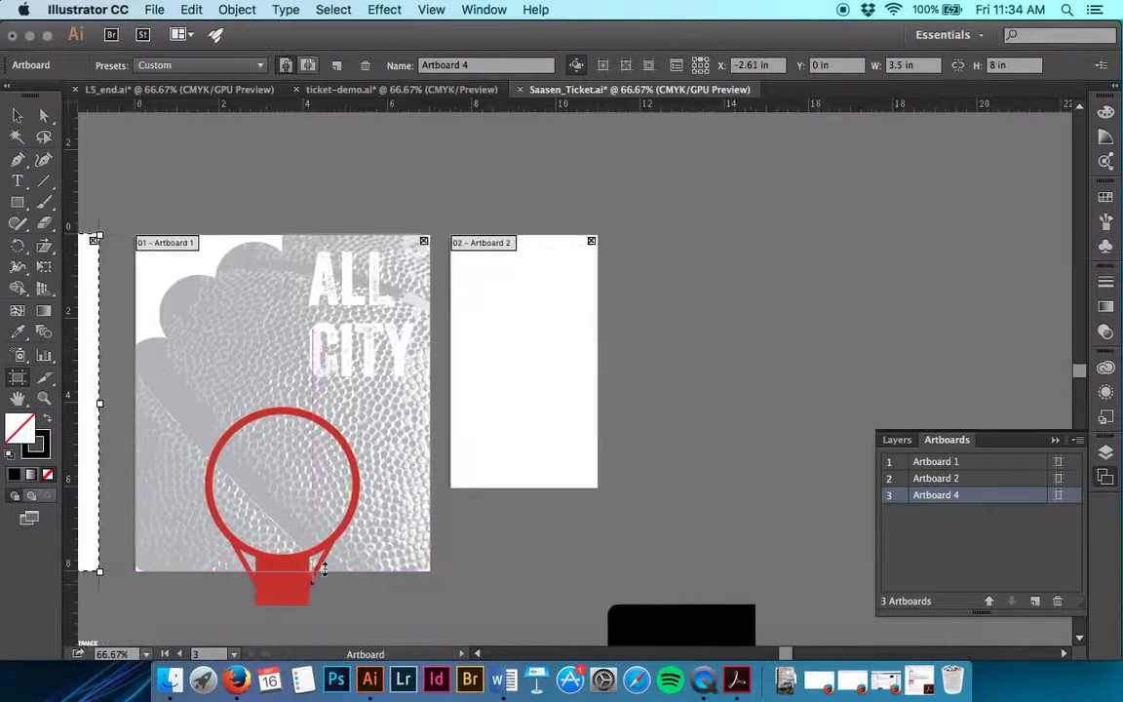
pyautogui.click(507, 314)
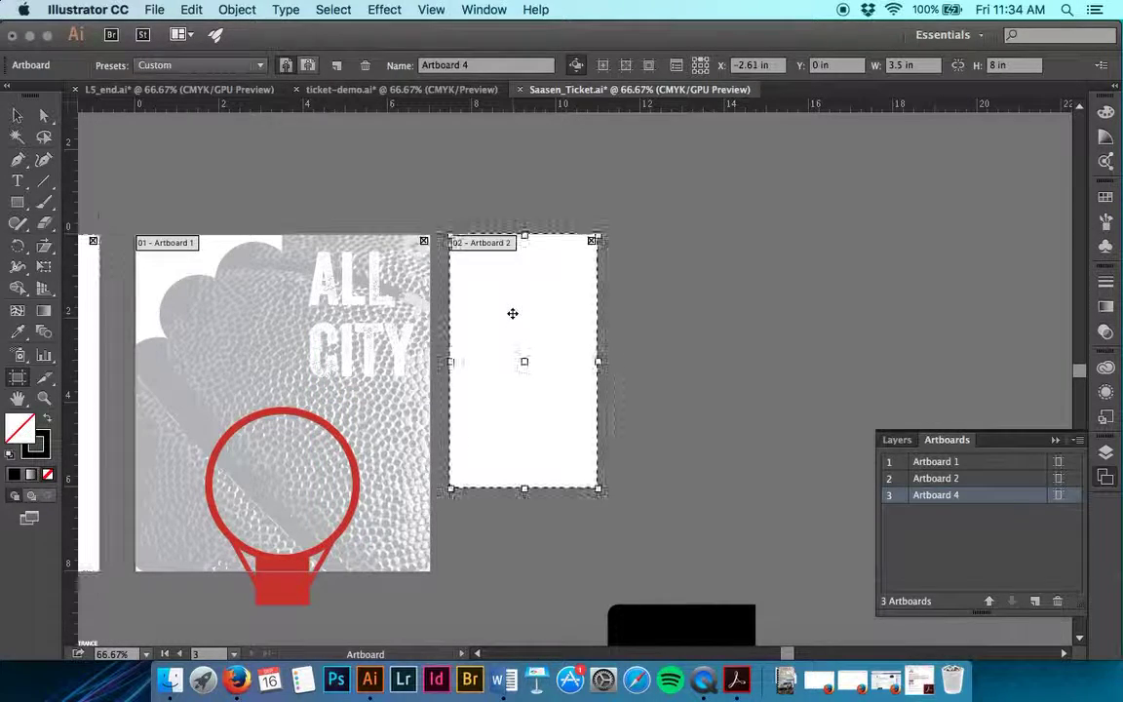
pyautogui.click(1014, 68)
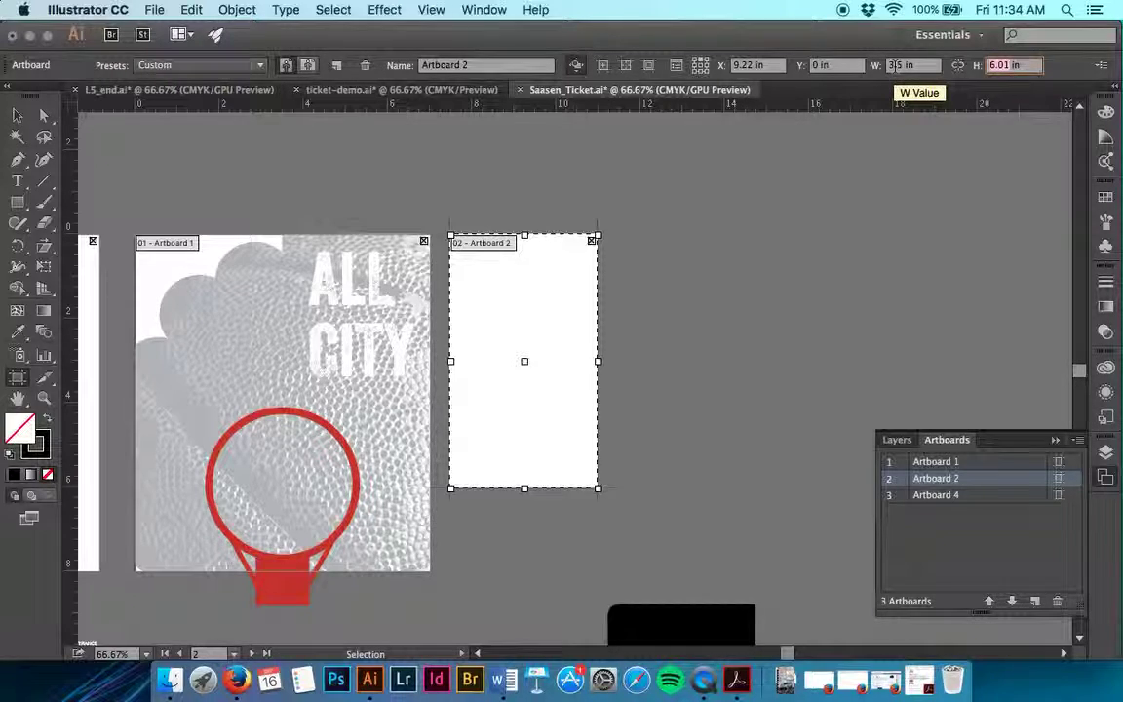
pyautogui.write('8')
pyautogui.press('Tab')
pyautogui.hscroll(-5, 658, 471)
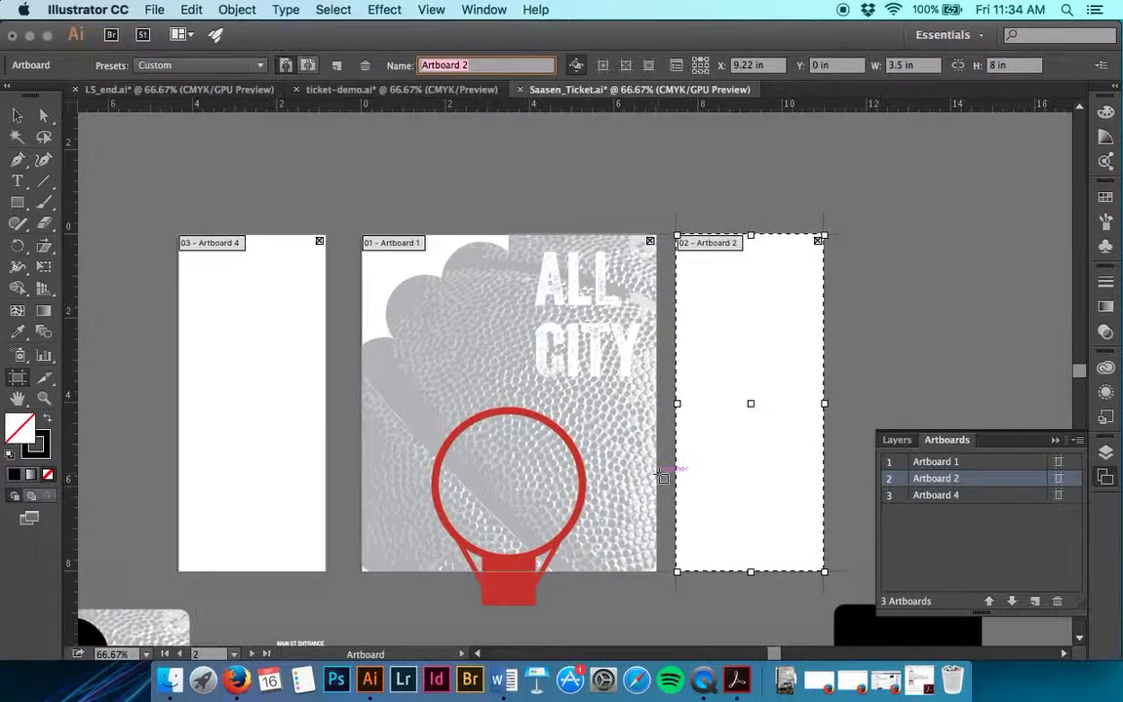
pyautogui.moveTo(736, 439); pyautogui.dragTo(754, 441)
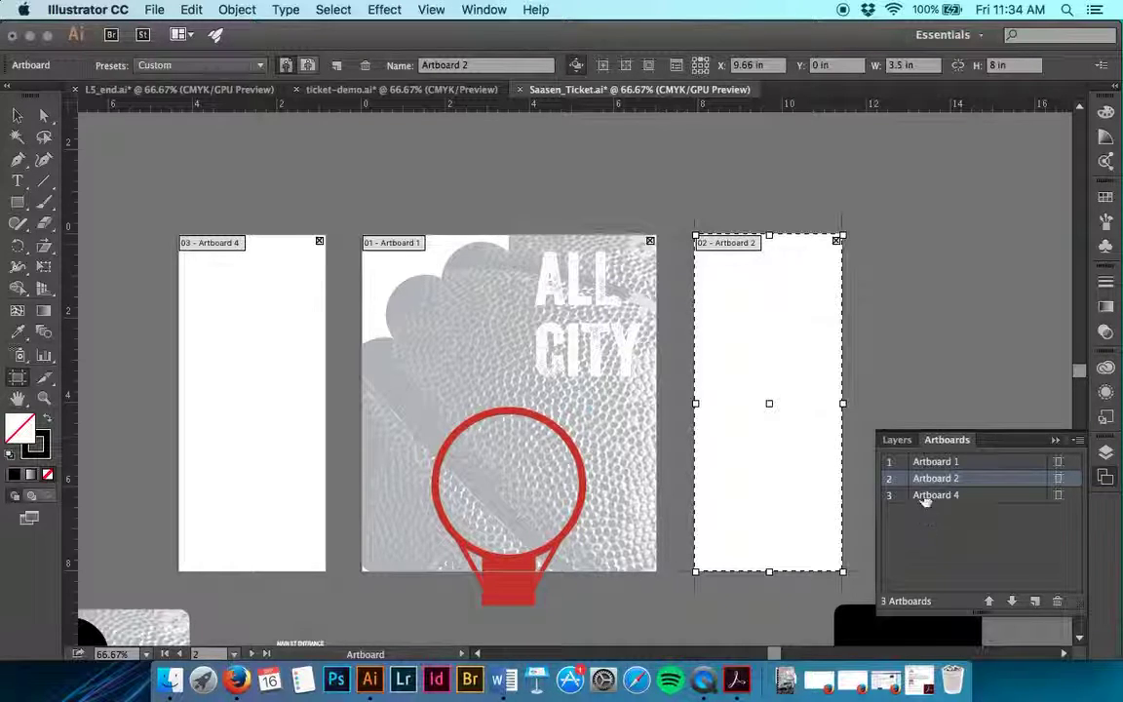
# Fit Artboard 1 in the view and rename it as Inside in the artboards list.
pyautogui.doubleClick(895, 464)
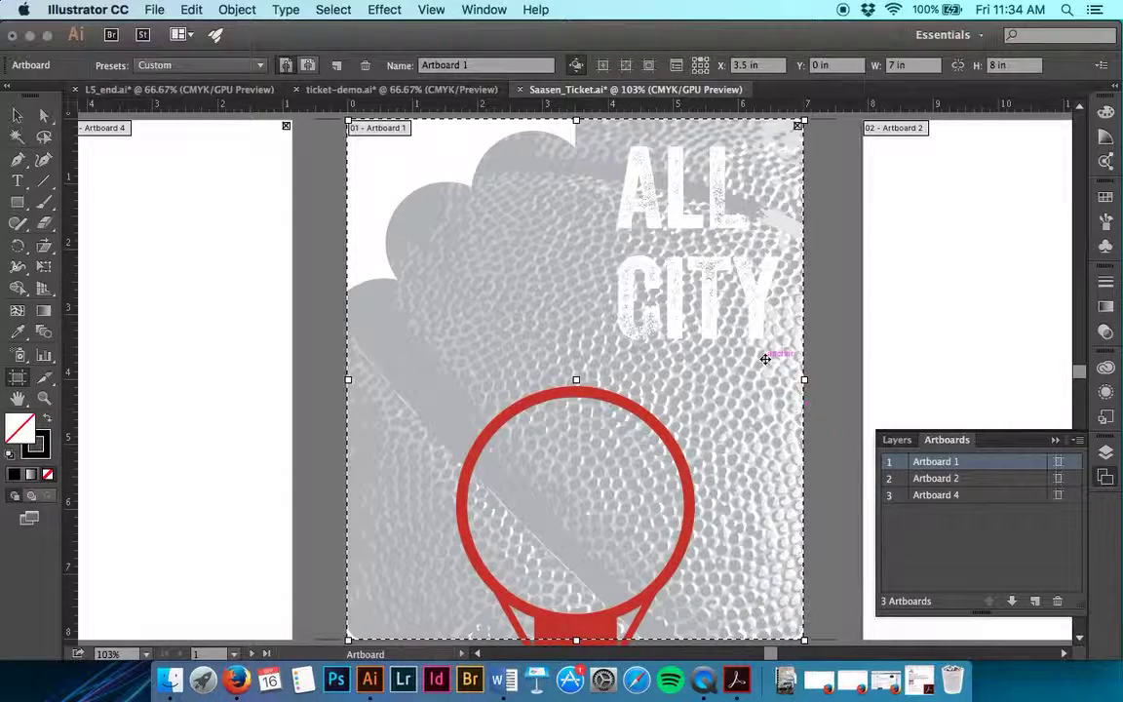
pyautogui.scroll(3, 785, 351)
pyautogui.hscroll(-1, 784, 351)
pyautogui.scroll(-4, 765, 356)
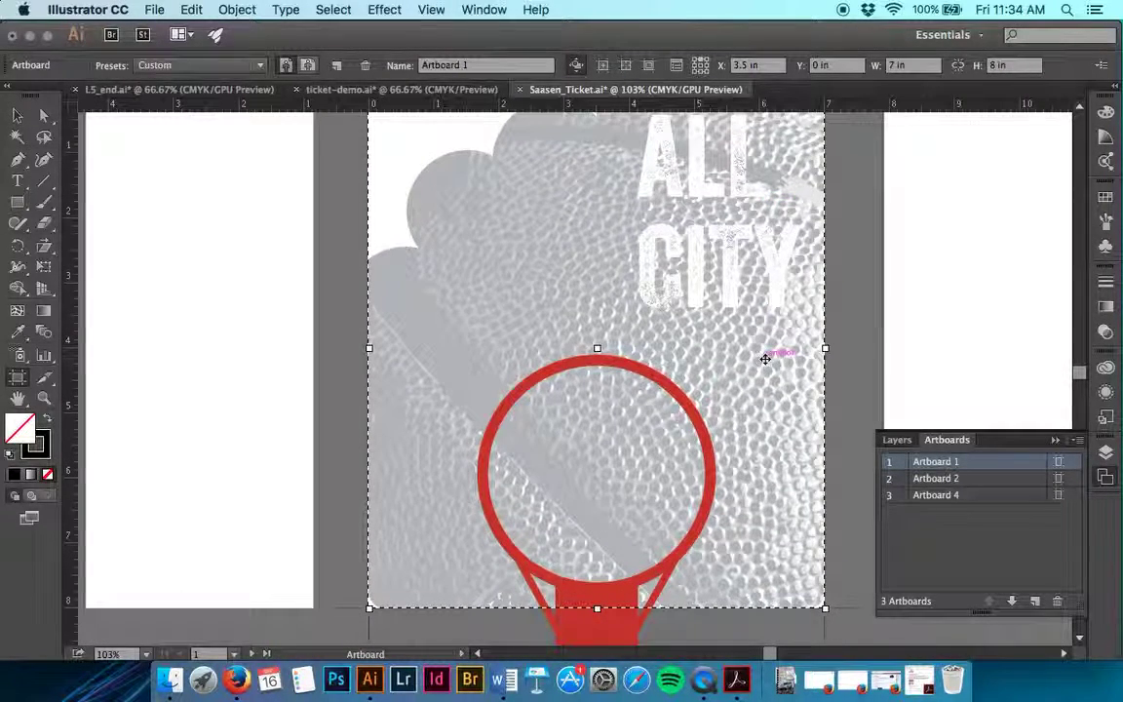
pyautogui.doubleClick(938, 463)
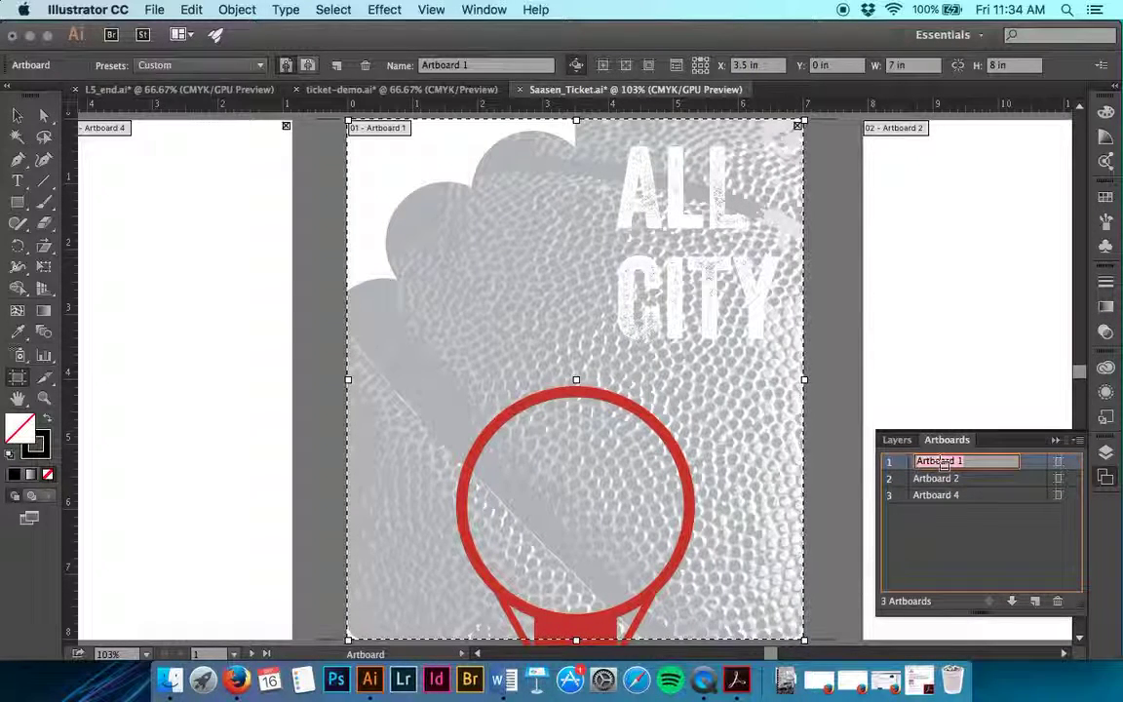
pyautogui.write('Inside')
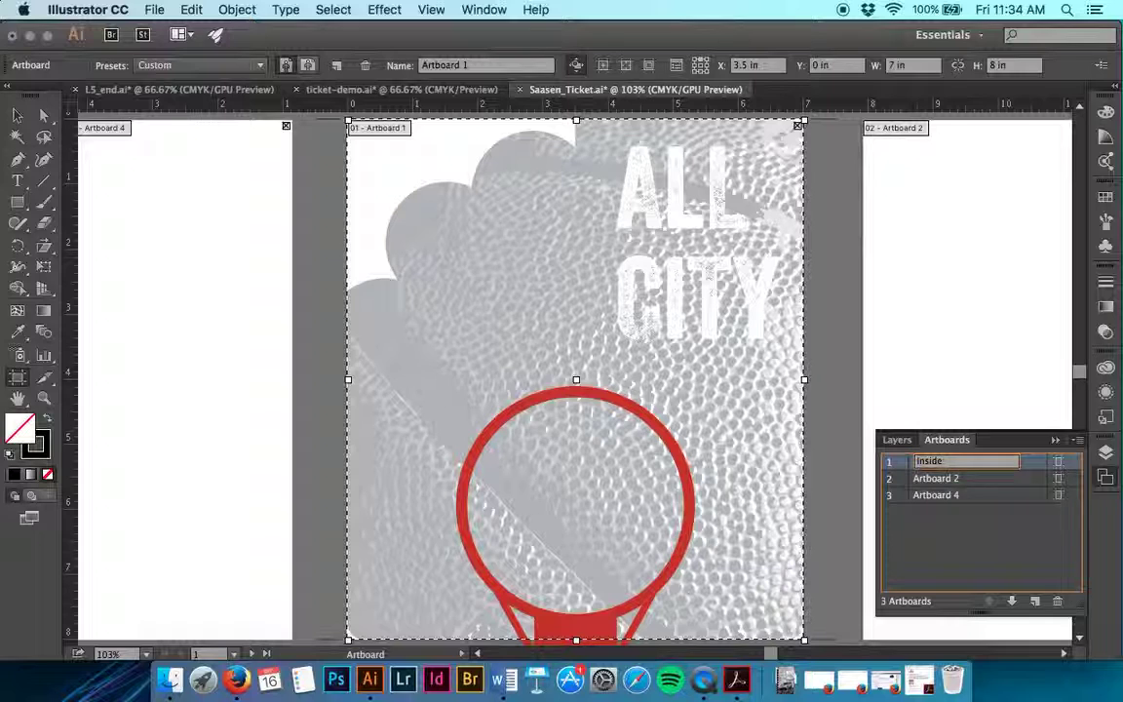
pyautogui.press('Return')
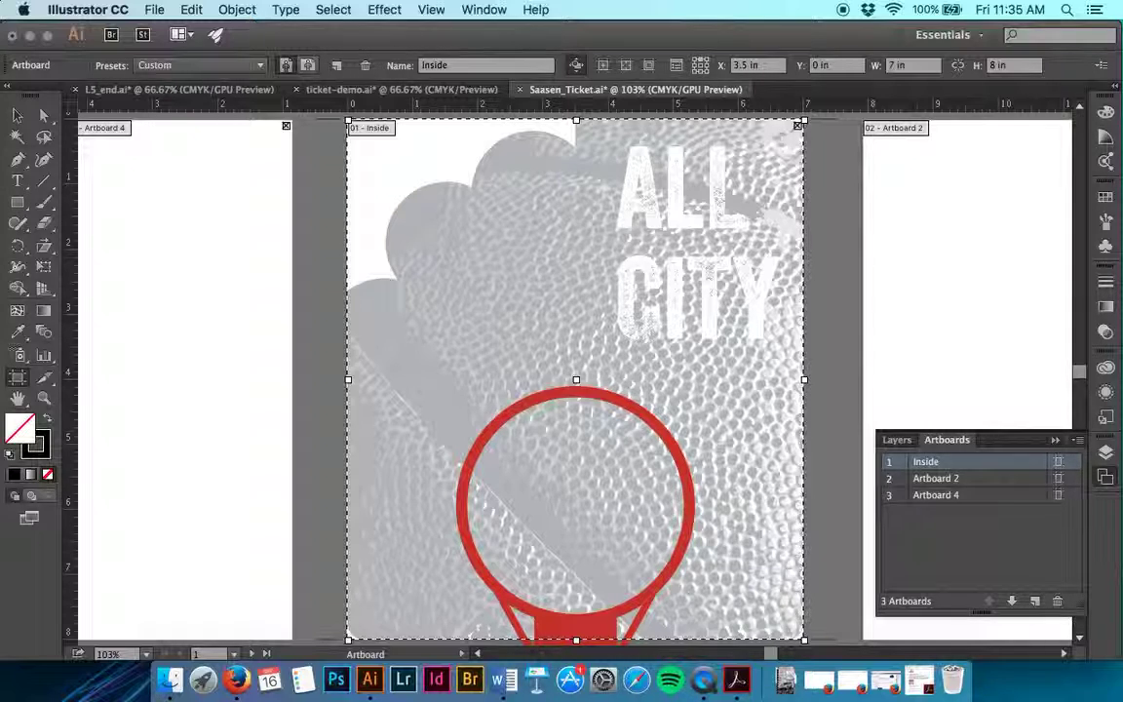
# Rename Artboard 2 as Back through its artboard options.
pyautogui.hscroll(6, 799, 488)
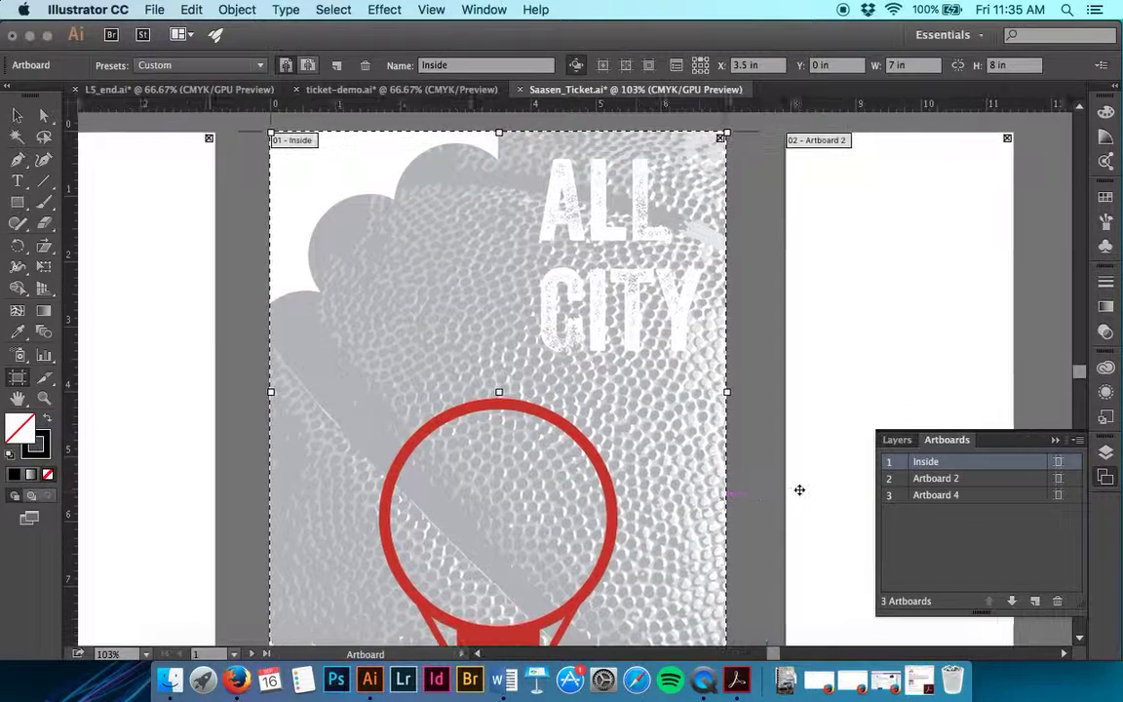
pyautogui.click(1063, 479)
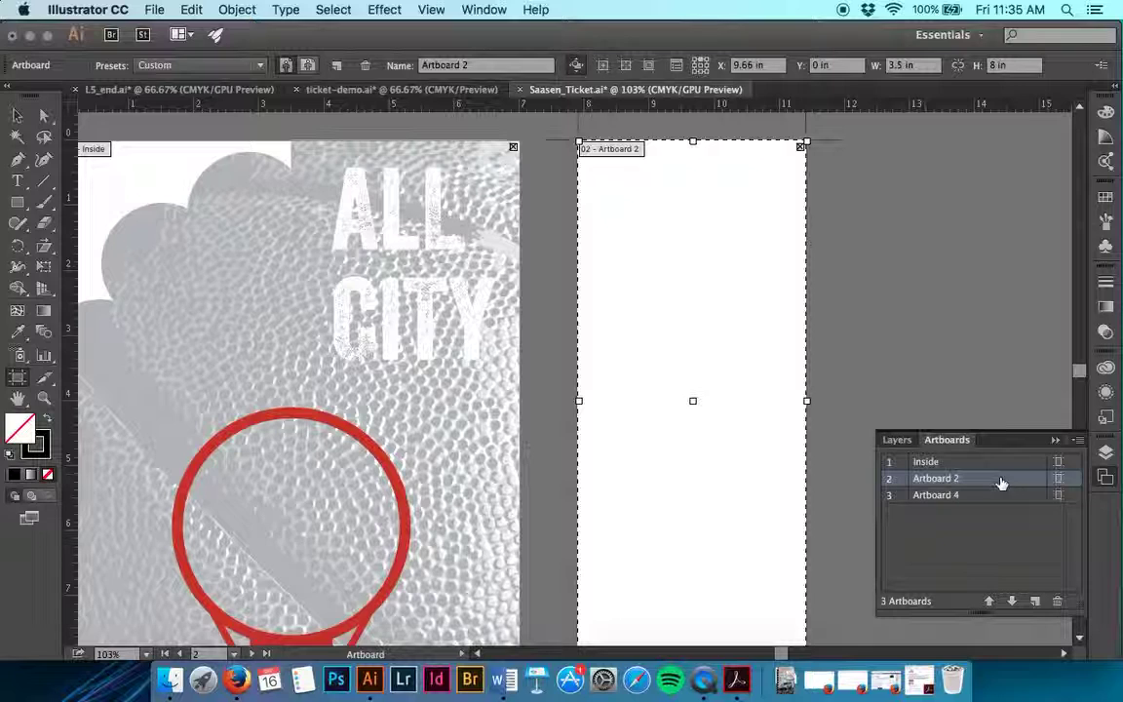
pyautogui.click(1064, 481)
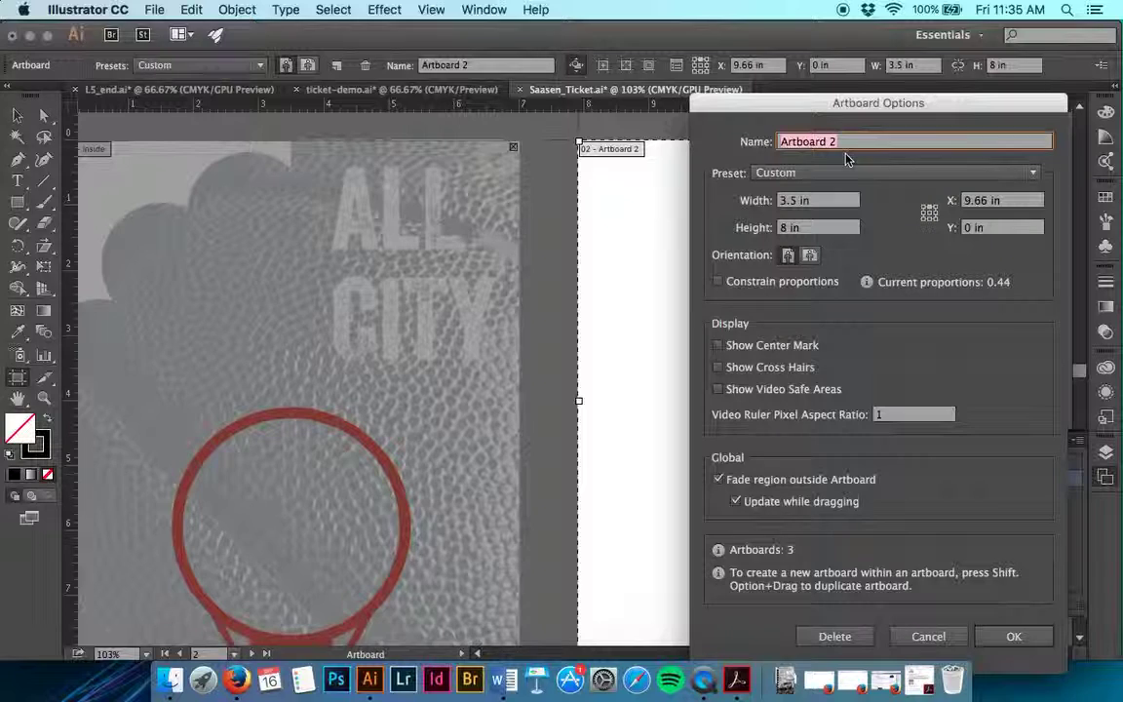
pyautogui.write('Back')
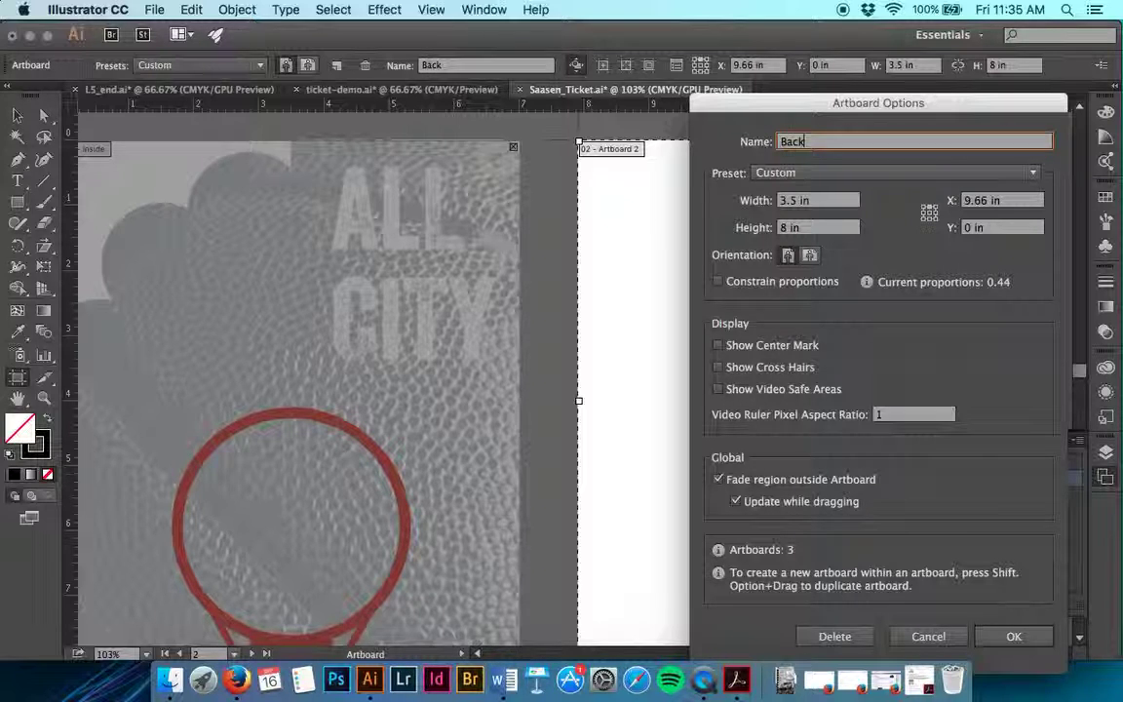
pyautogui.press('Return')
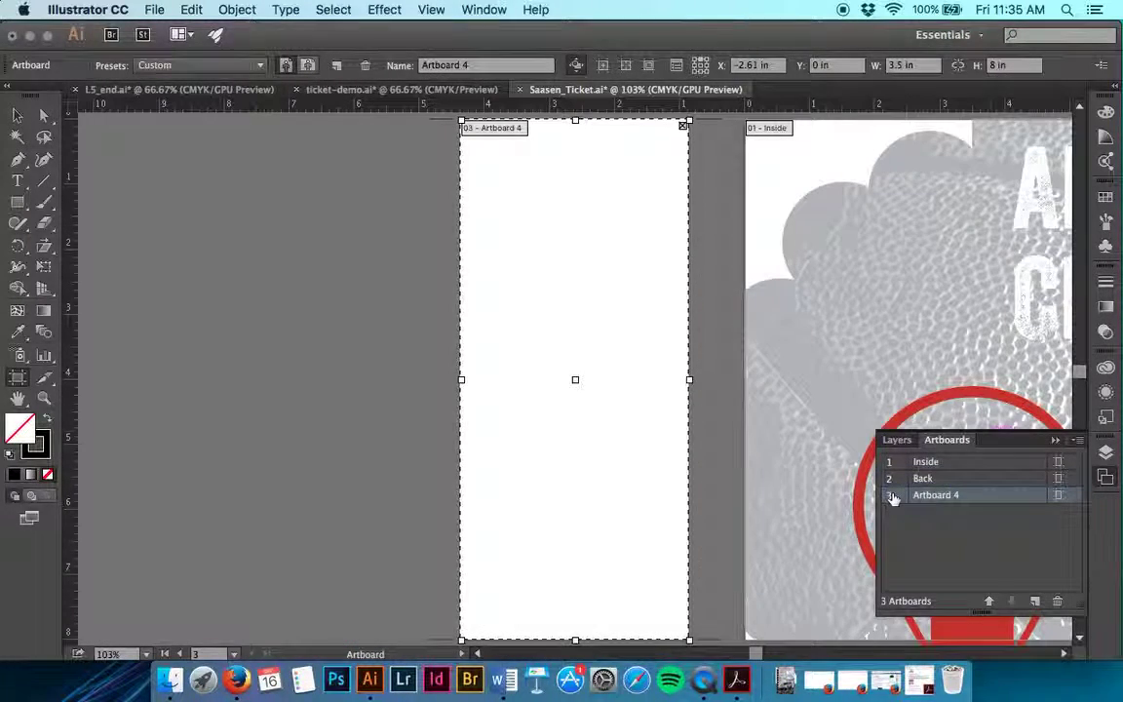
# Rename Artboard 4 as Front in the artboards list.
pyautogui.click(892, 496)
pyautogui.doubleClick(936, 496)
pyautogui.write('Front')
pyautogui.press('Return')
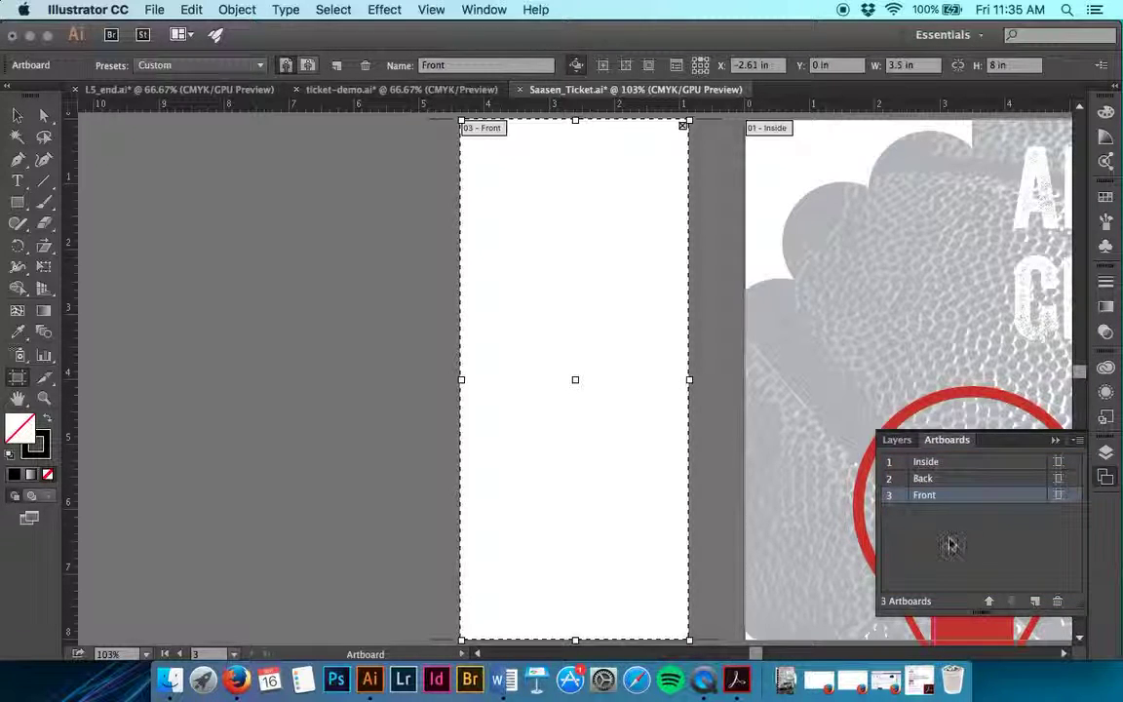
# Reorder the artboards list so that Front comes first, and bring the Back artboard into view.
pyautogui.hscroll(5, 863, 496)
pyautogui.moveTo(975, 498)
pyautogui.mouseDown()
pyautogui.moveTo(970, 461)
pyautogui.moveTo(967, 500)
pyautogui.mouseUp()
pyautogui.moveTo(953, 494); pyautogui.dragTo(956, 462)
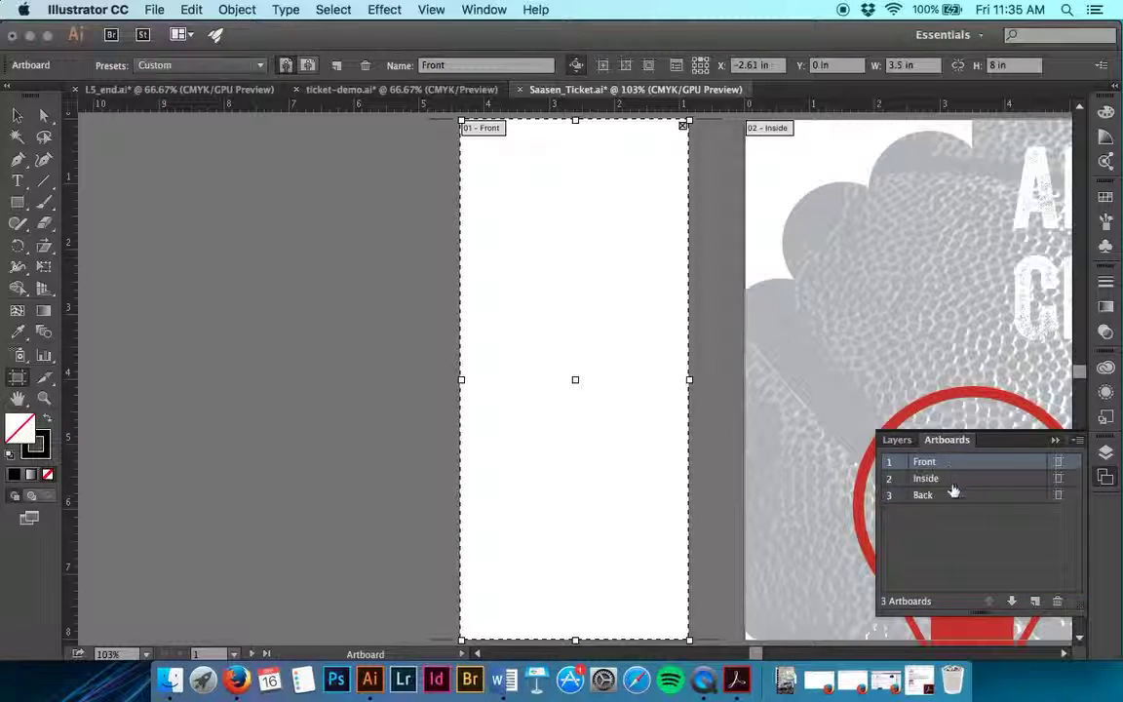
pyautogui.click(900, 478)
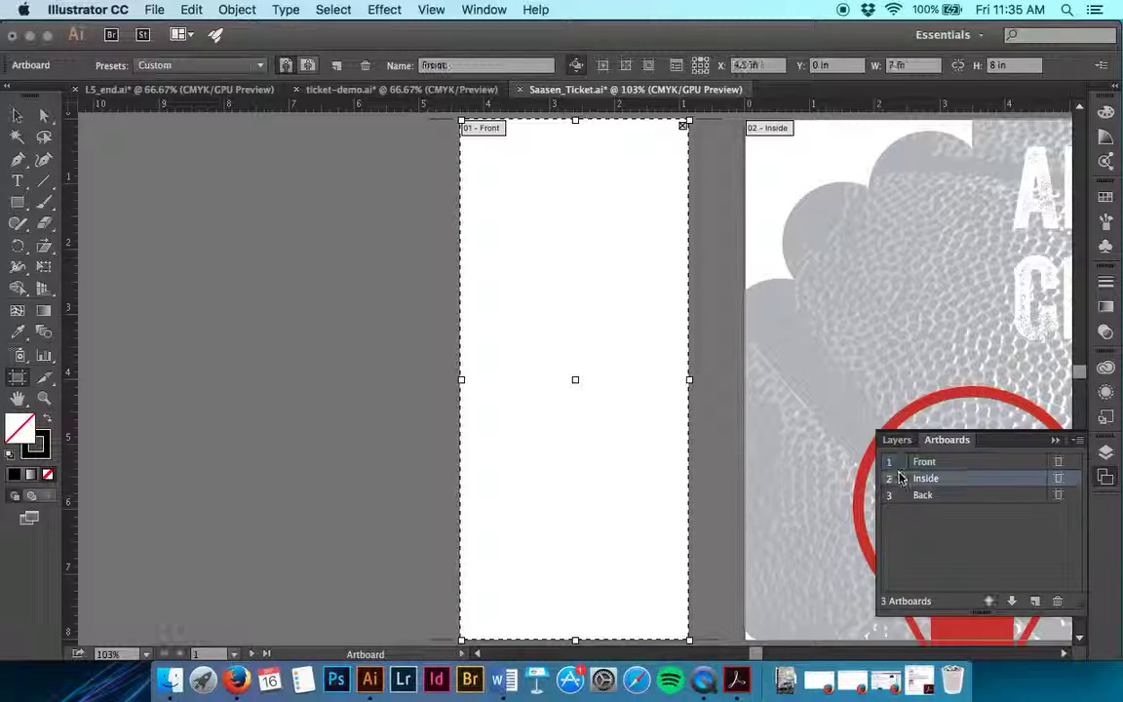
pyautogui.click(895, 495)
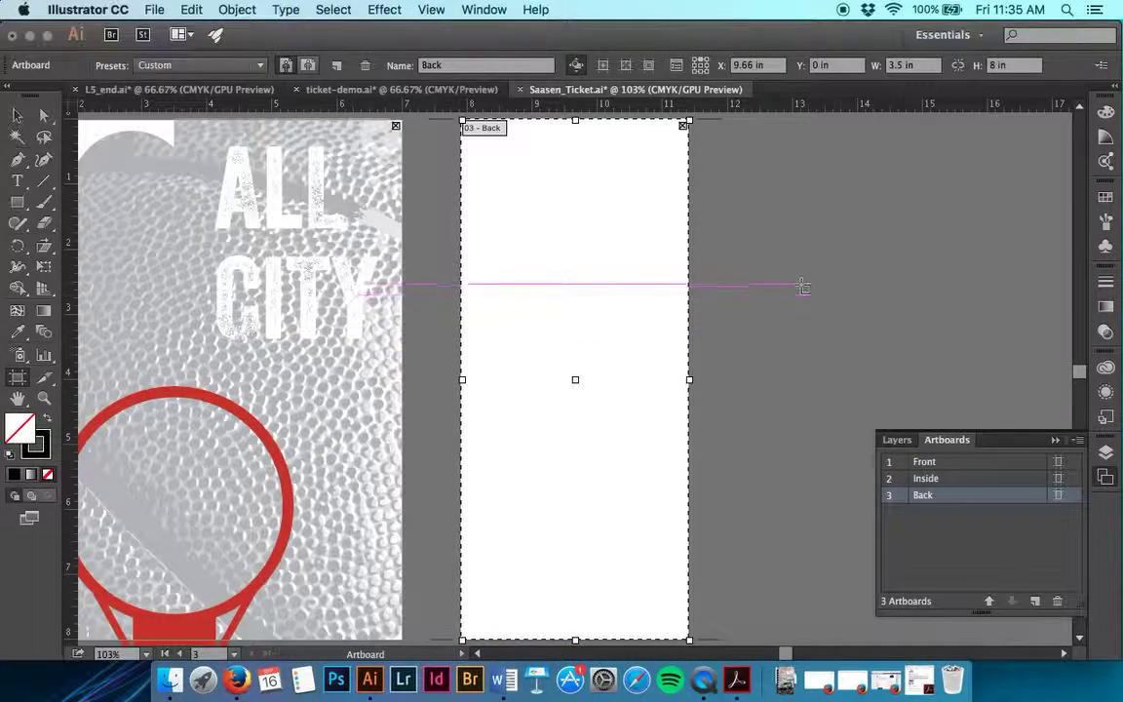
# Leave artboard editing, re-enter it from the document setup, and return to the Selection tool.
pyautogui.click(22, 120)
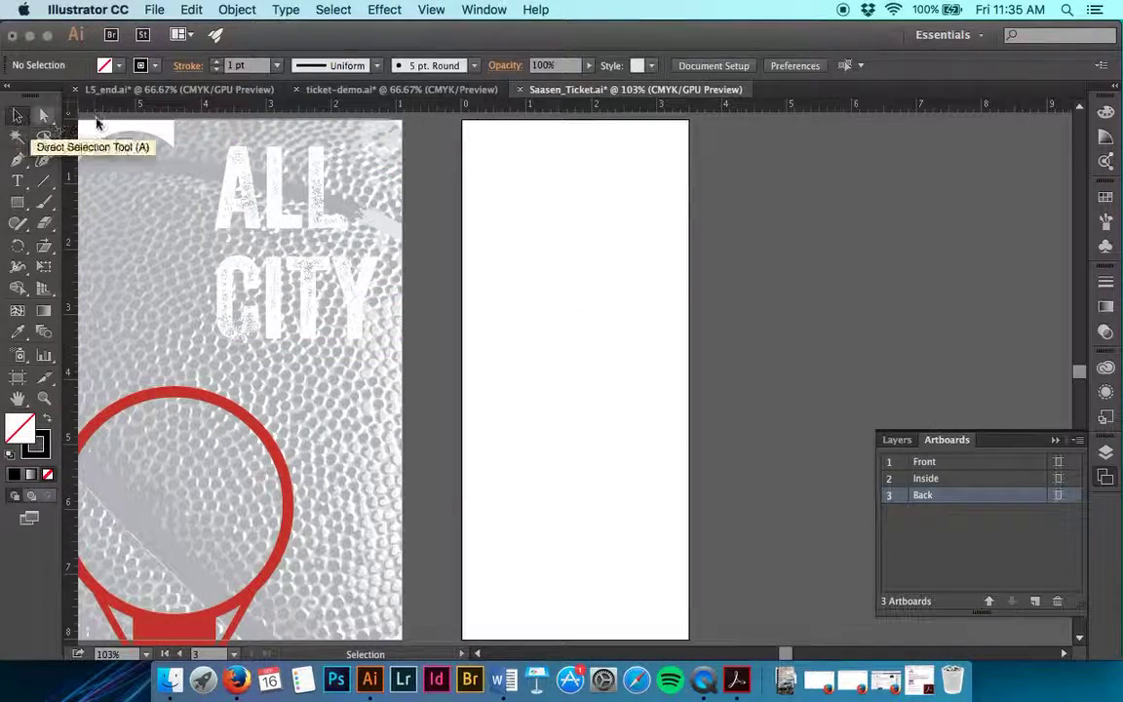
pyautogui.click(716, 65)
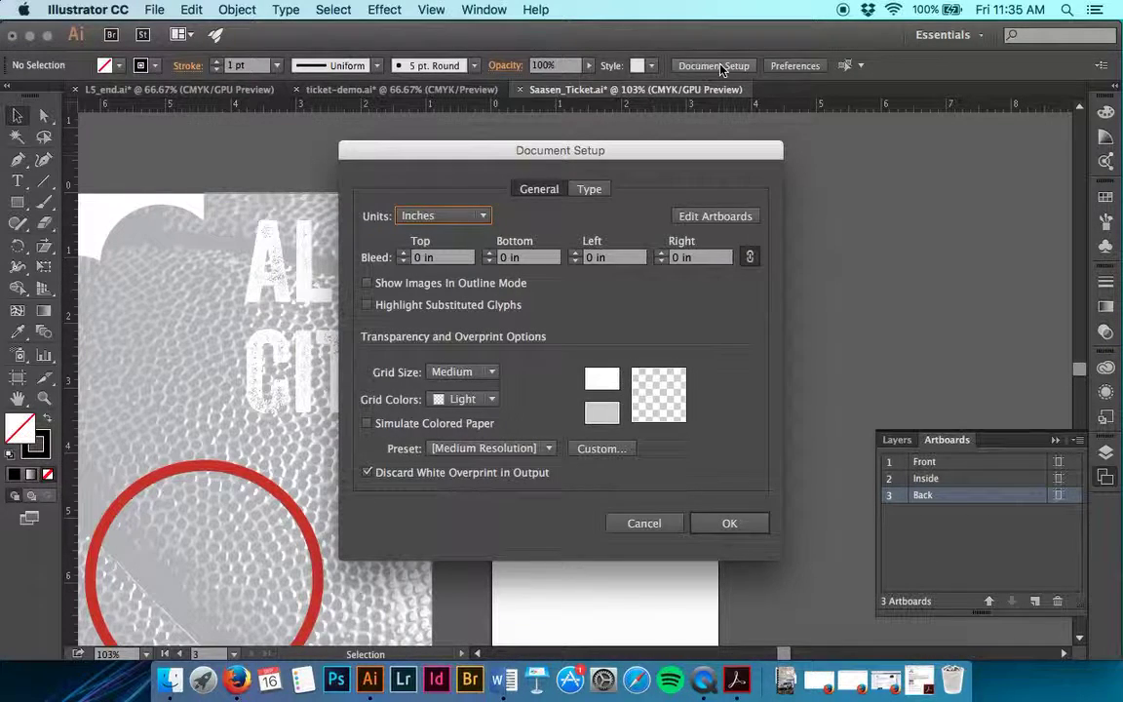
pyautogui.click(710, 215)
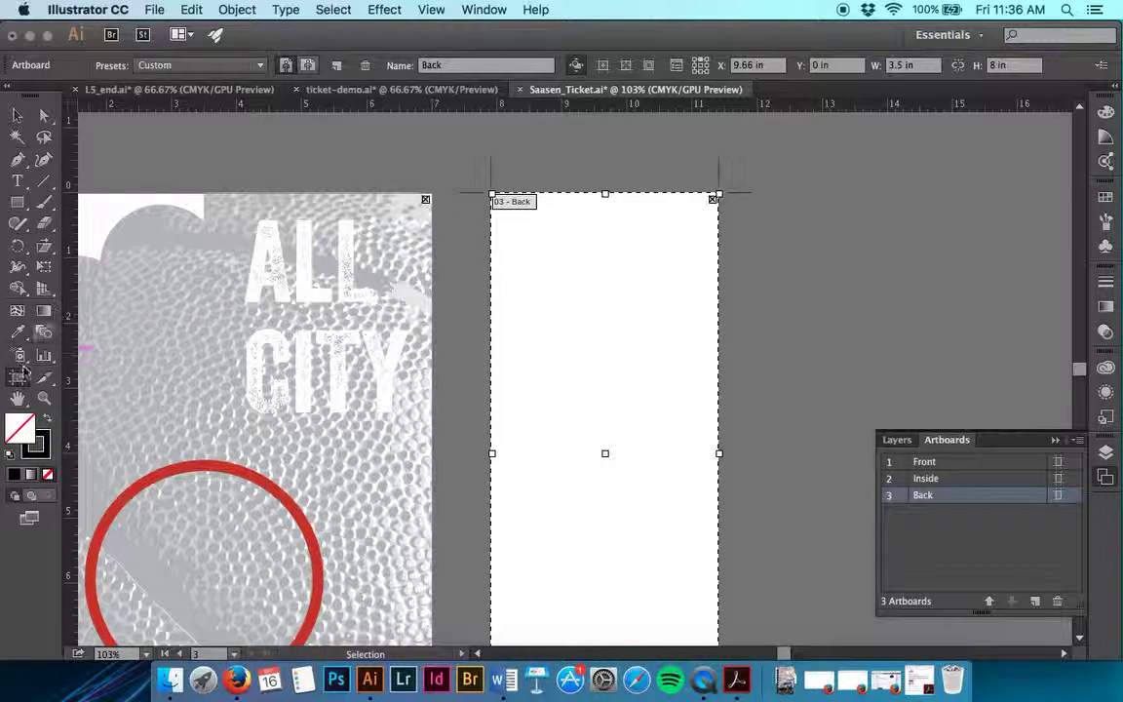
pyautogui.click(17, 115)
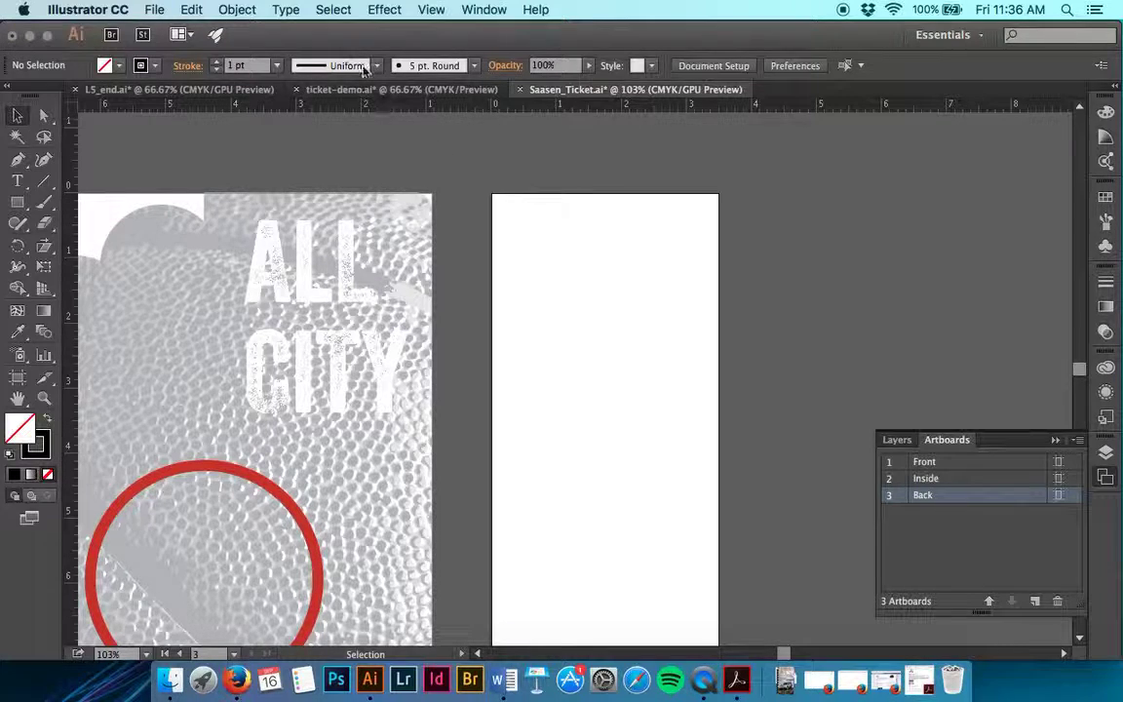
pyautogui.click(382, 8)
pyautogui.moveTo(432, 6)
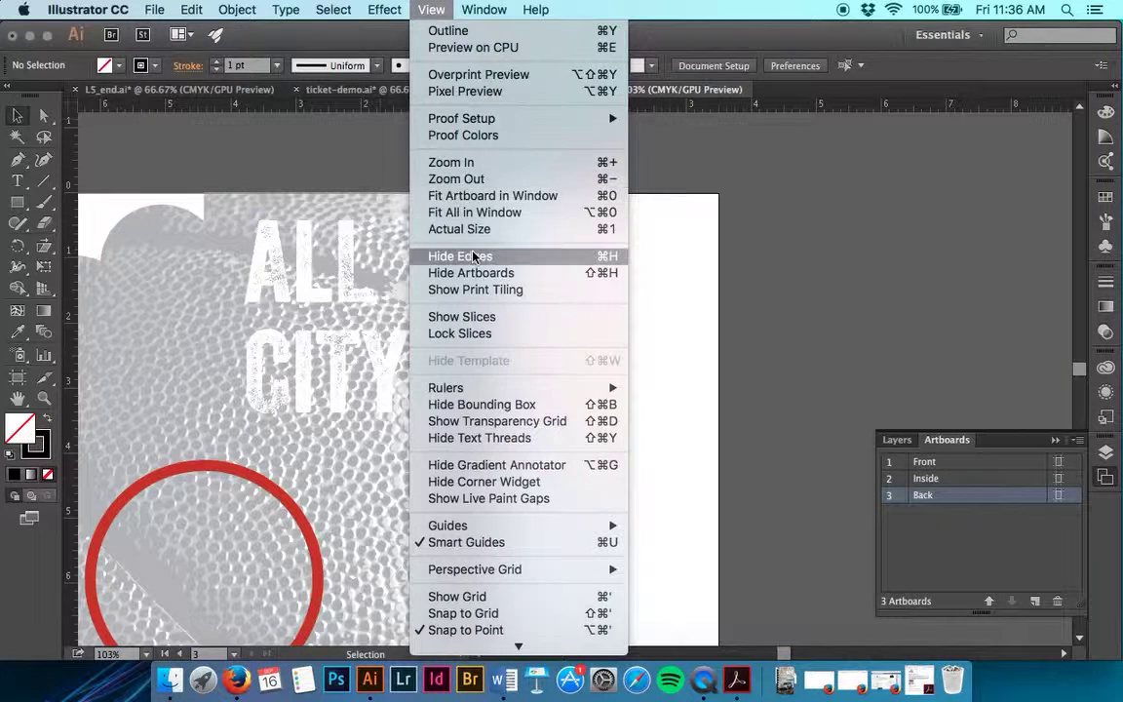
pyautogui.moveTo(449, 388)
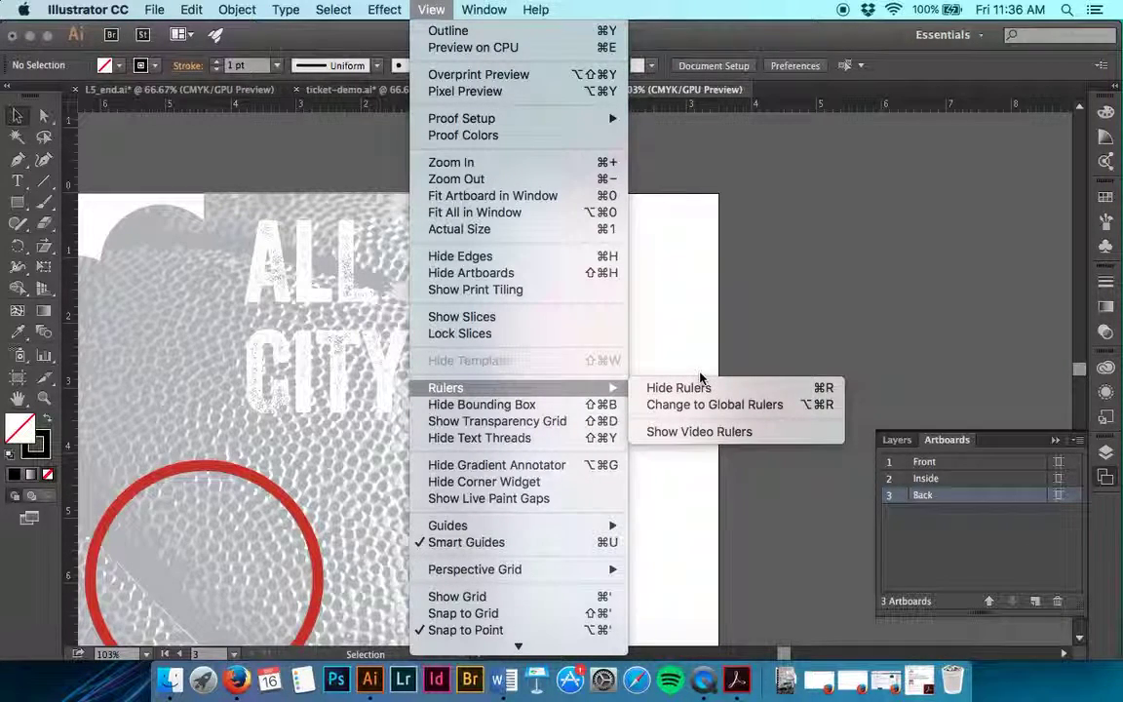
pyautogui.click(863, 199)
# Fit the Front artboard in the view and make the Edit layer active, returning to the artboards list.
pyautogui.hscroll(-10, 864, 199)
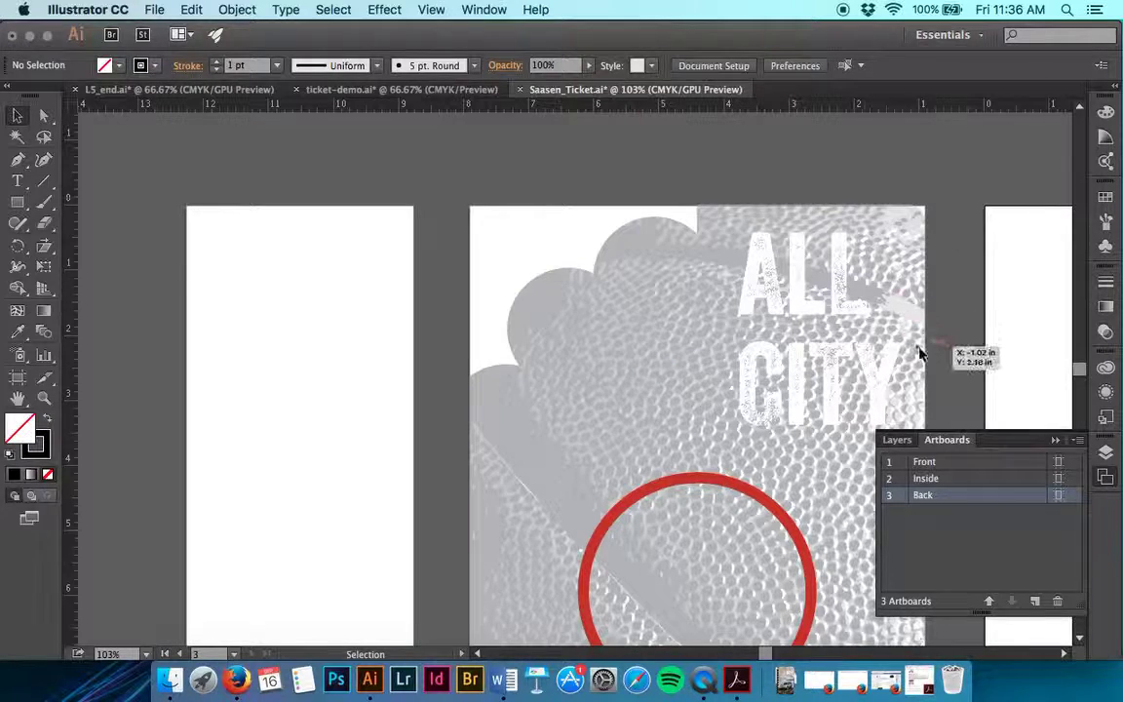
pyautogui.doubleClick(889, 464)
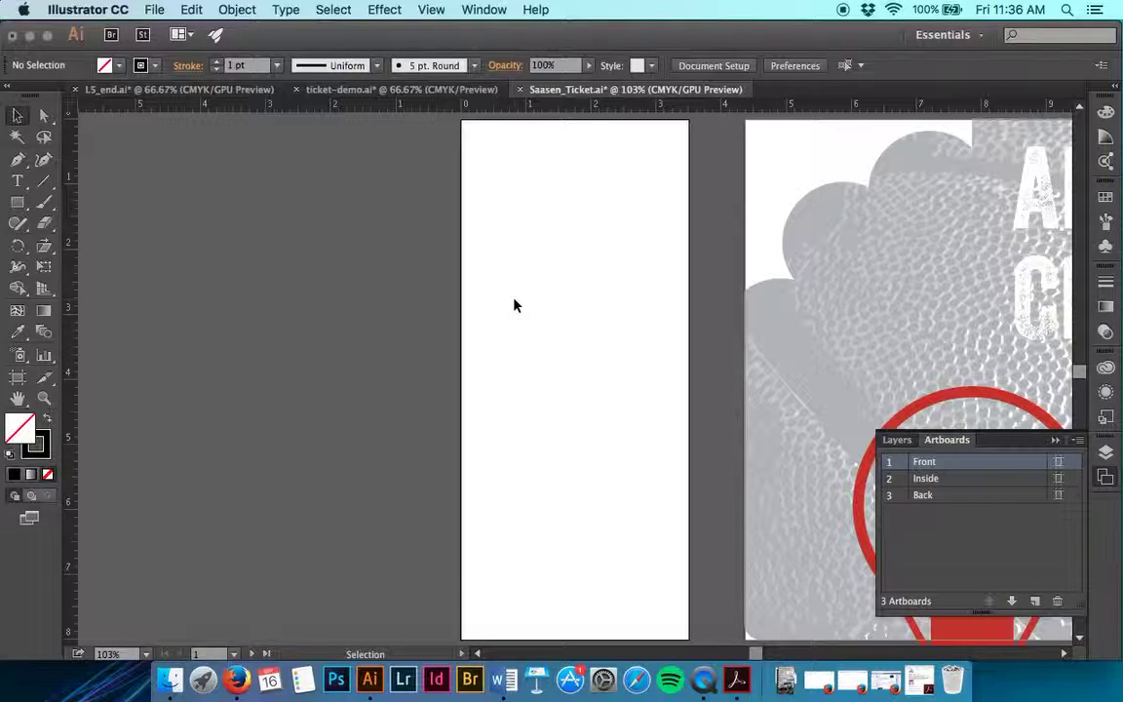
pyautogui.click(906, 445)
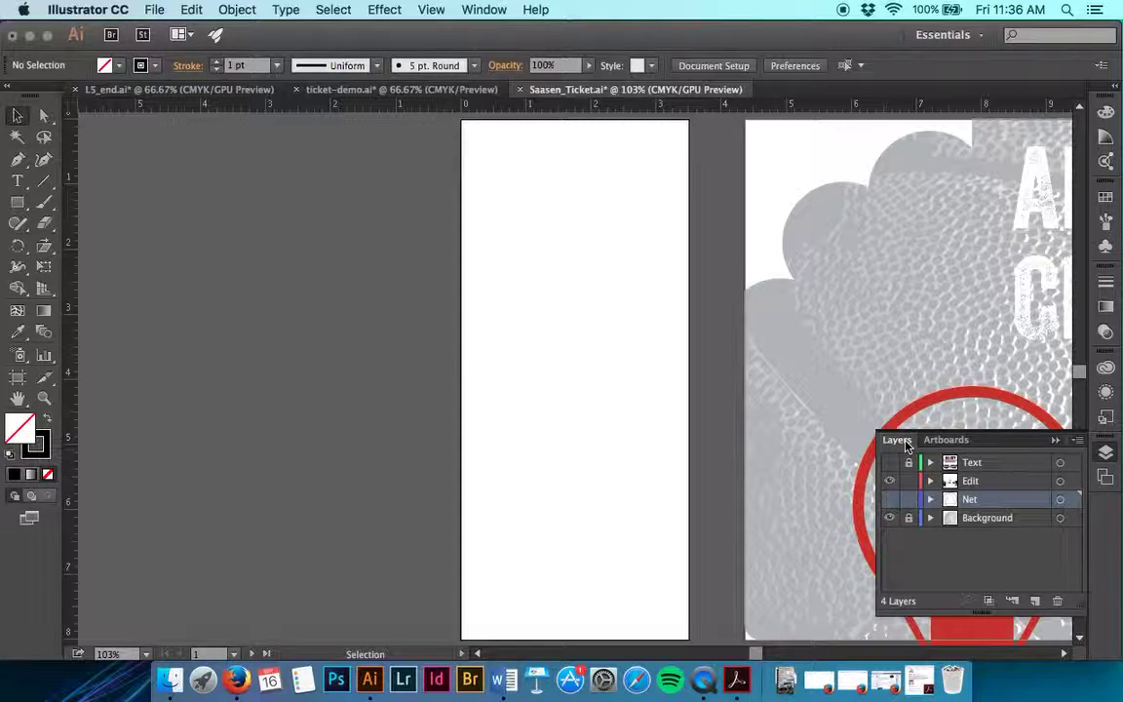
pyautogui.click(980, 482)
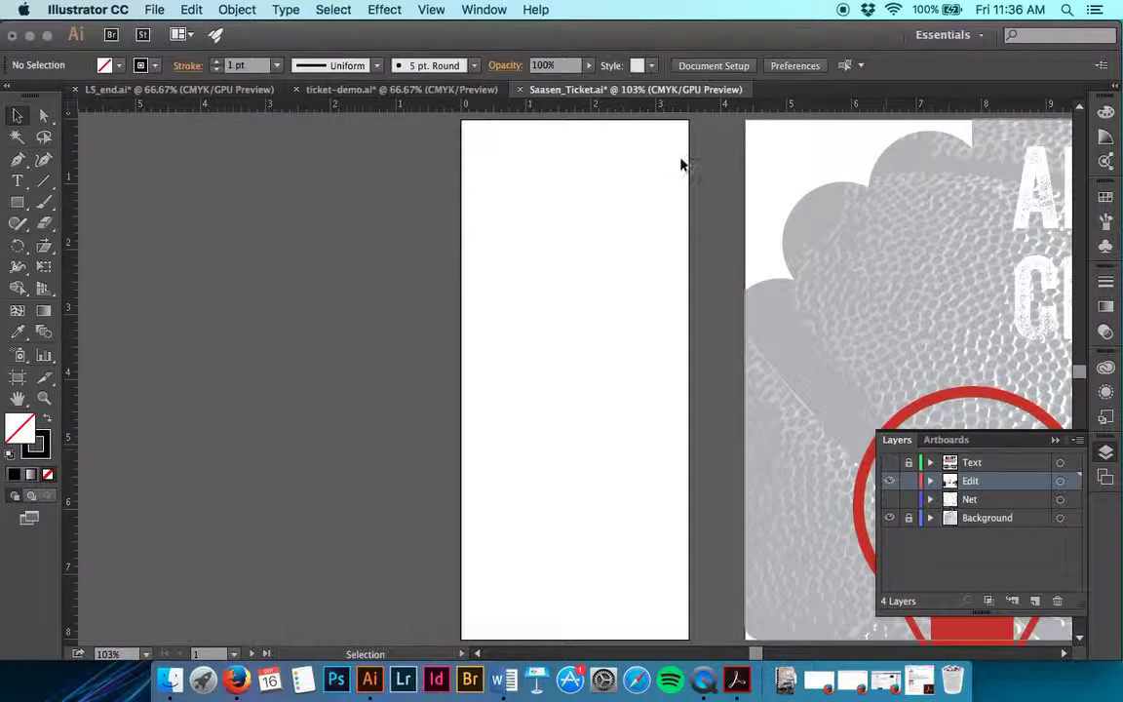
pyautogui.click(946, 439)
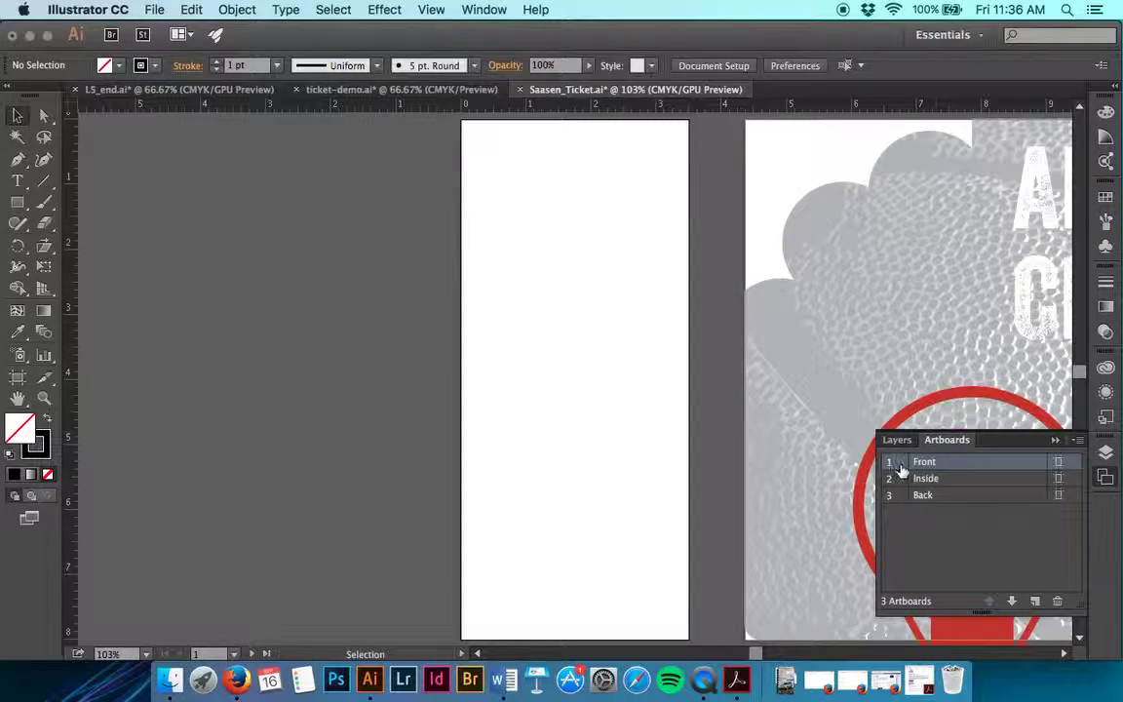
# Add a vertical ruler guide on the Front artboard, move it to about 1 in from the artboard's left edge and select it.
pyautogui.moveTo(72, 239); pyautogui.dragTo(190, 240)
pyautogui.moveTo(258, 227); pyautogui.dragTo(482, 211)
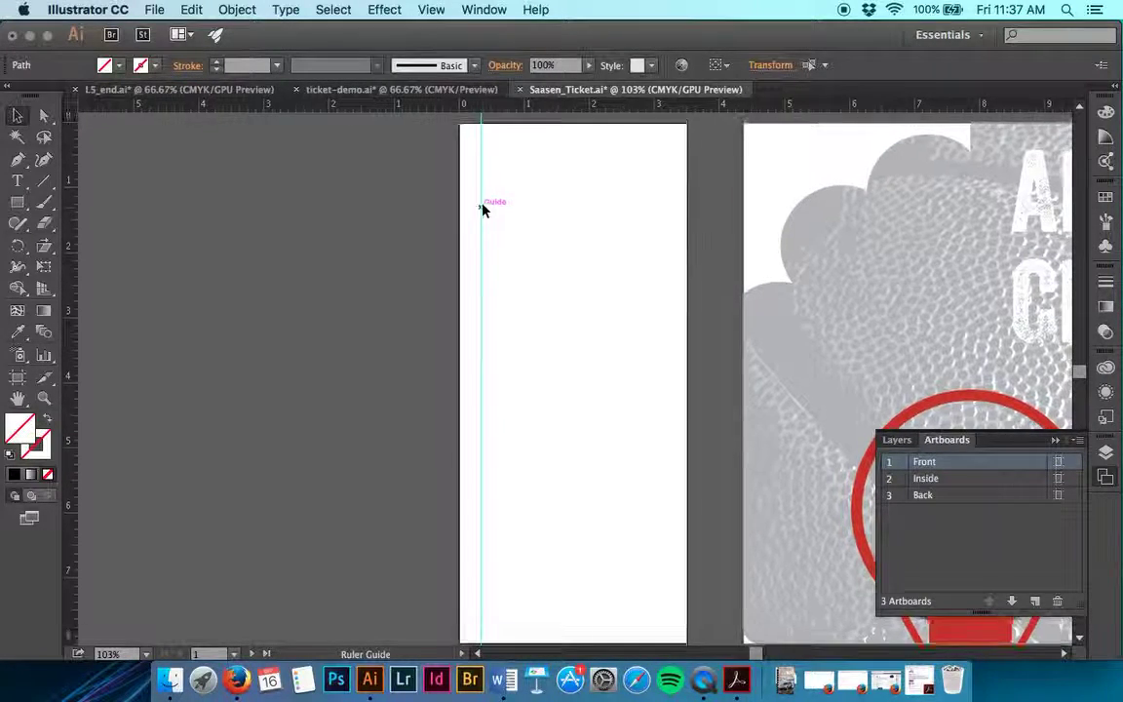
pyautogui.scroll(3, 481, 208)
pyautogui.click(477, 186)
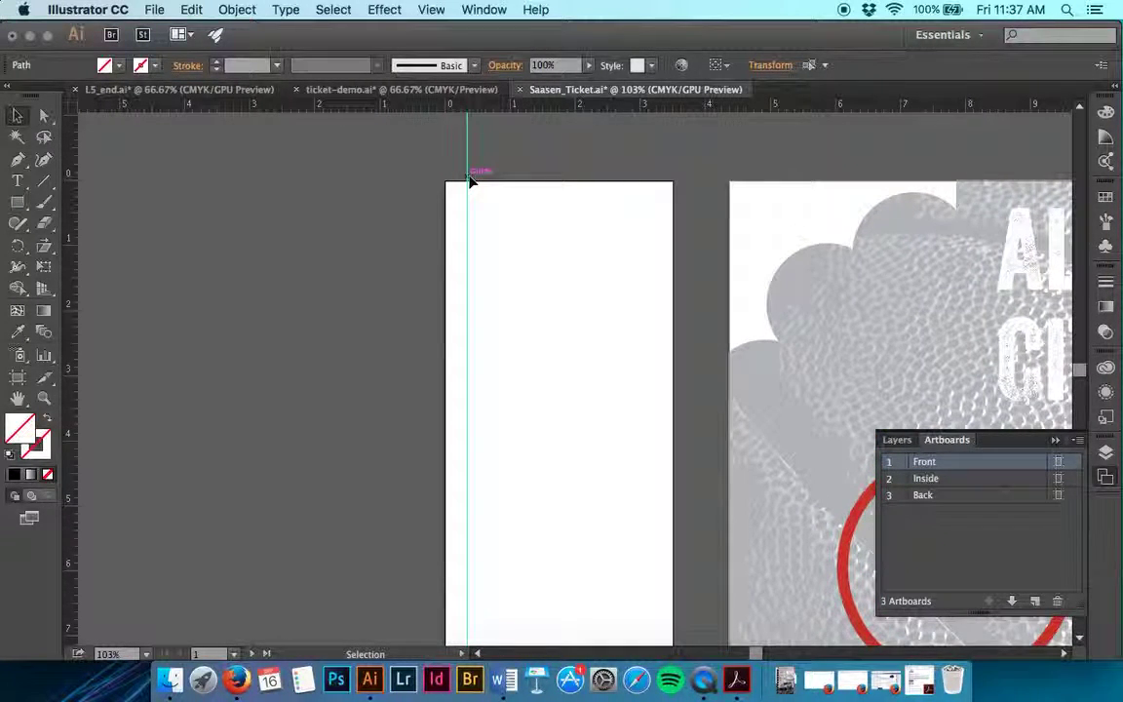
pyautogui.moveTo(469, 180); pyautogui.dragTo(512, 182)
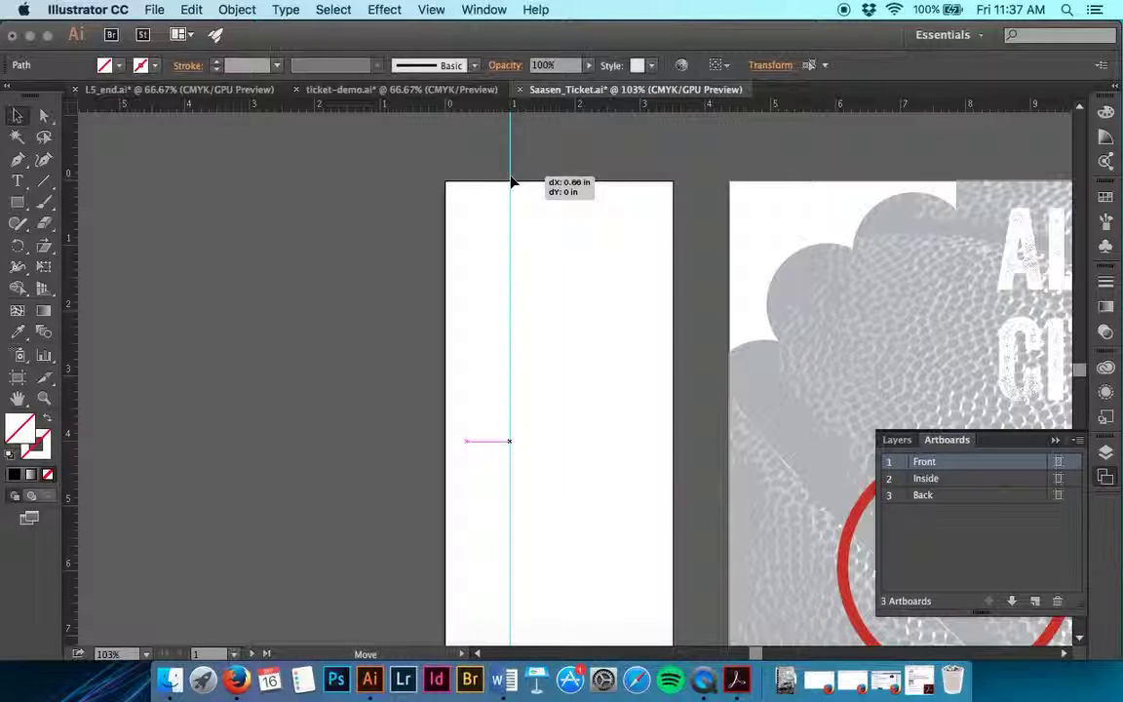
pyautogui.moveTo(512, 182); pyautogui.dragTo(512, 183)
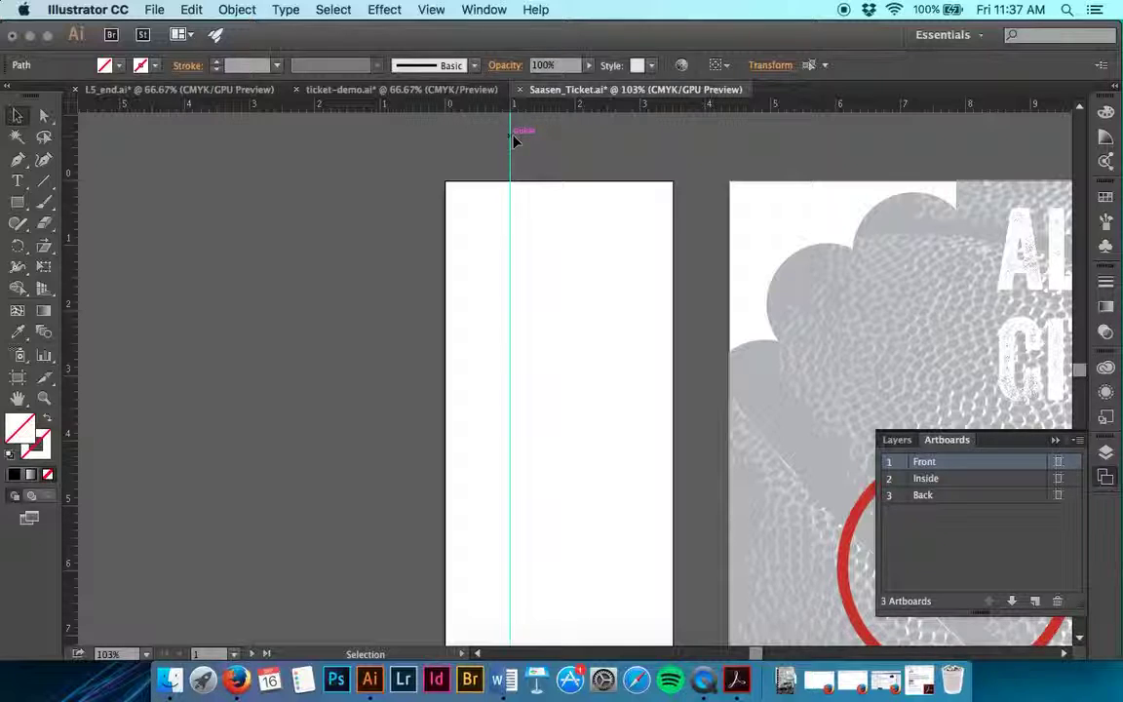
pyautogui.click(512, 141)
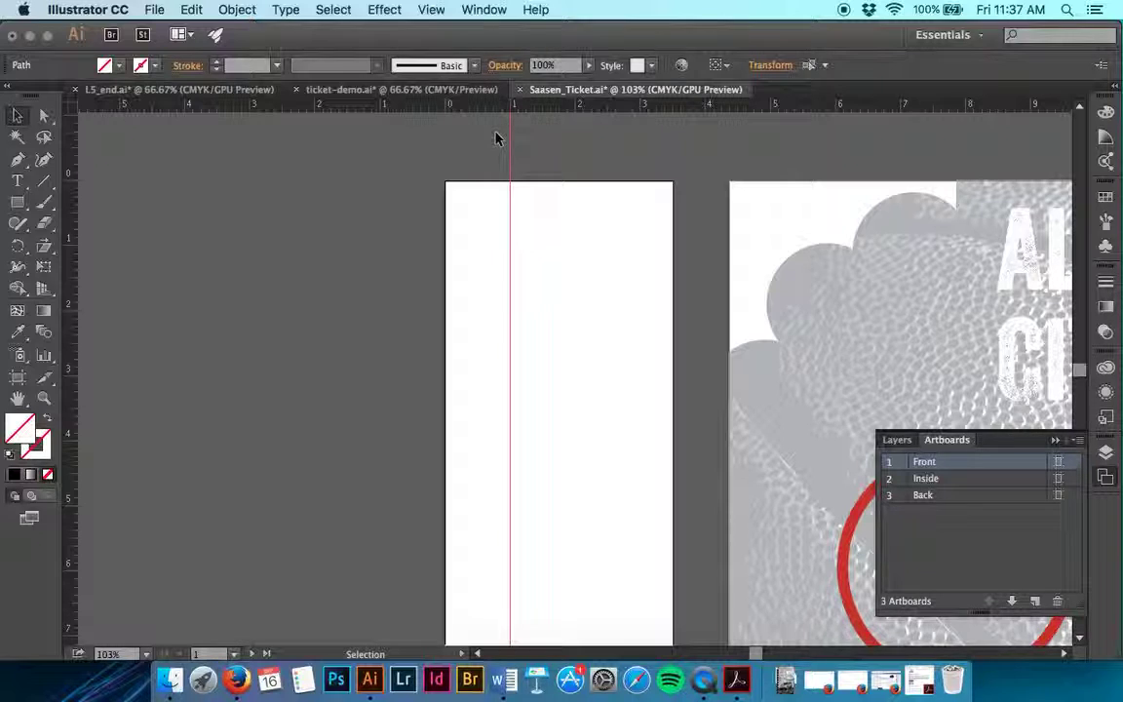
# Show the Transform panel, dock it with the collapsed panels and close the leftover floating Align and Pathfinder group.
pyautogui.click(770, 65)
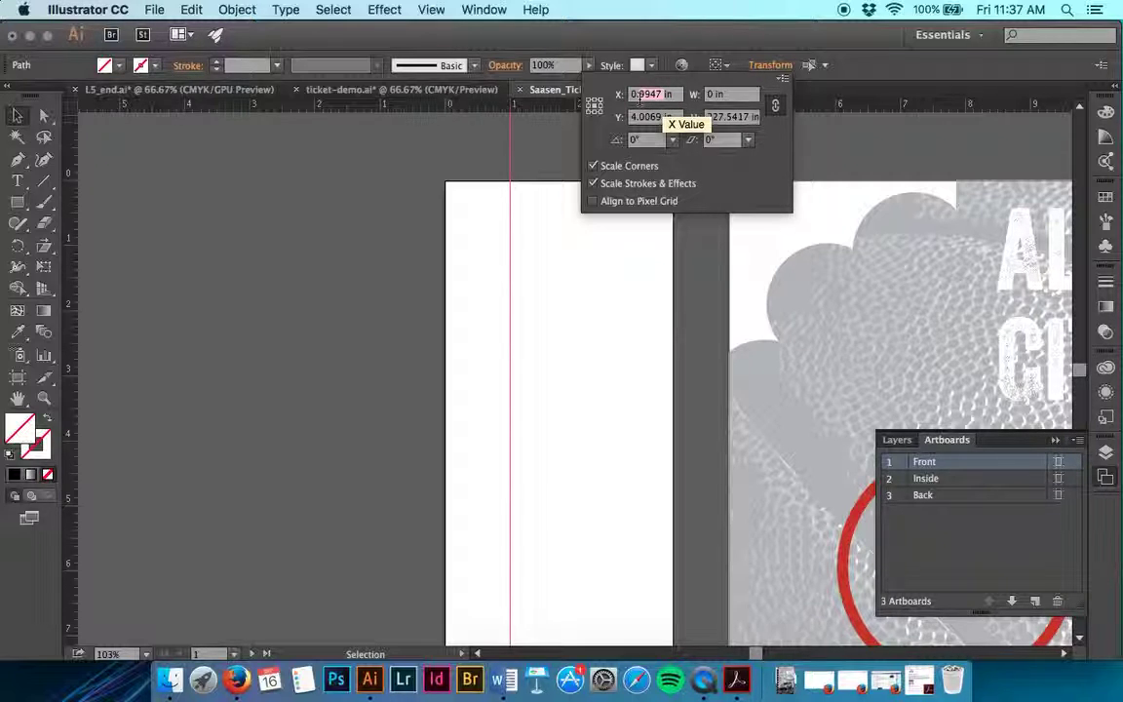
pyautogui.press('Escape')
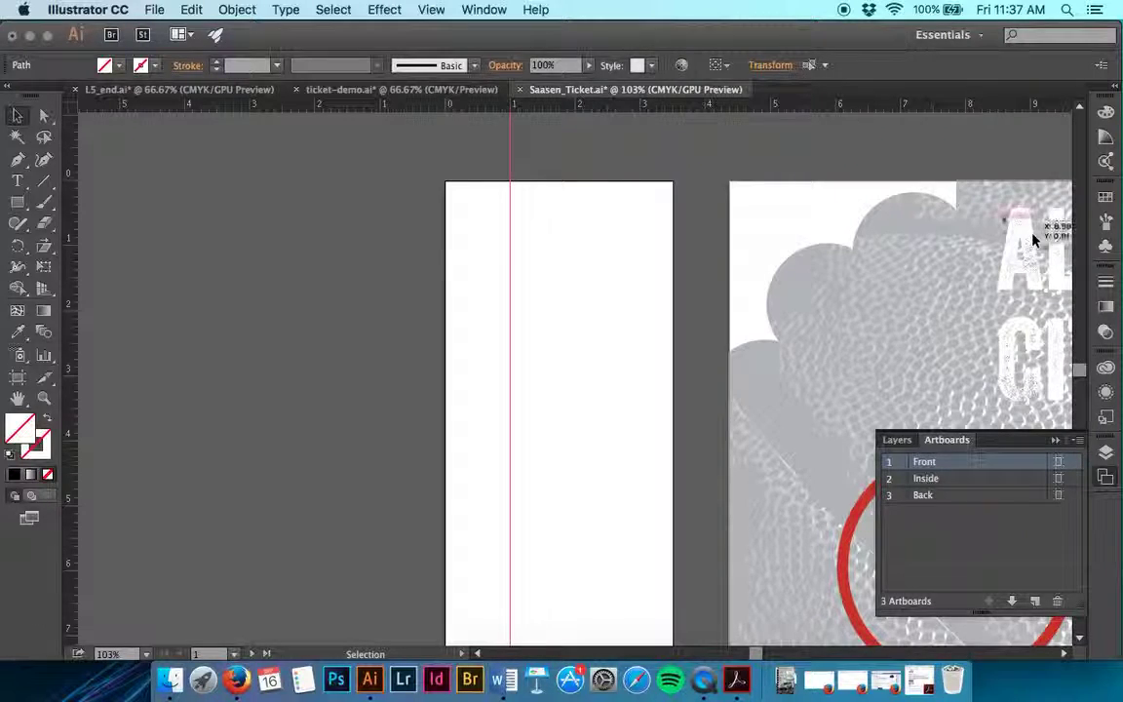
pyautogui.click(434, 9)
pyautogui.moveTo(481, 12)
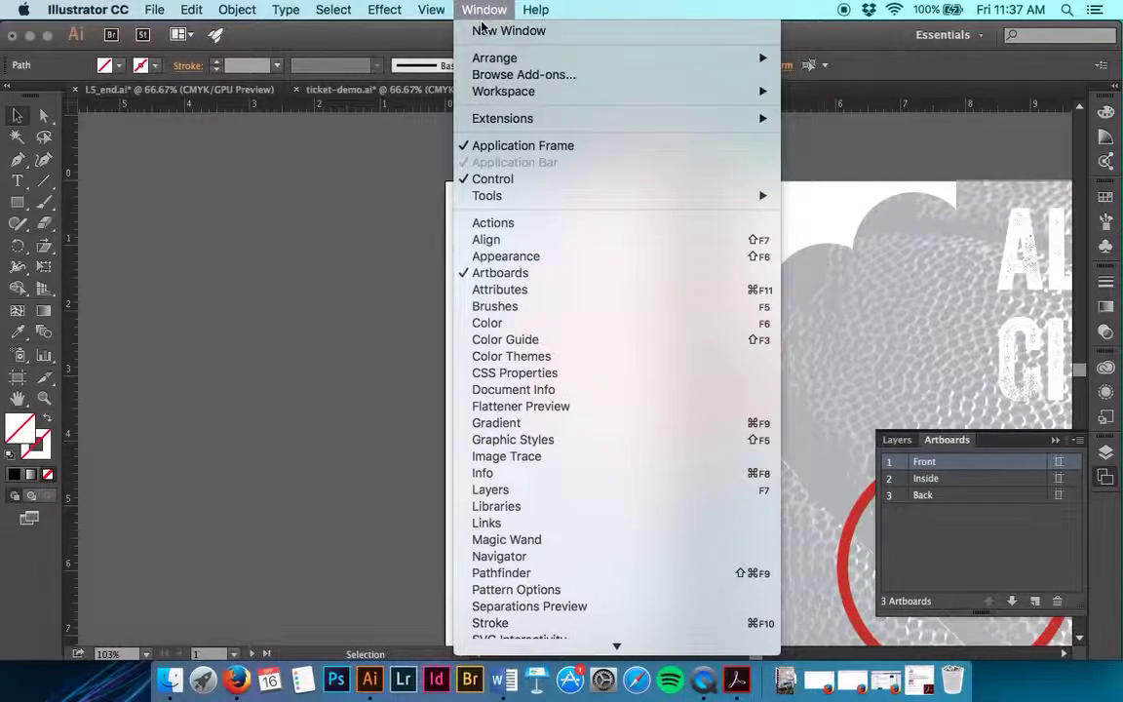
pyautogui.moveTo(548, 659)
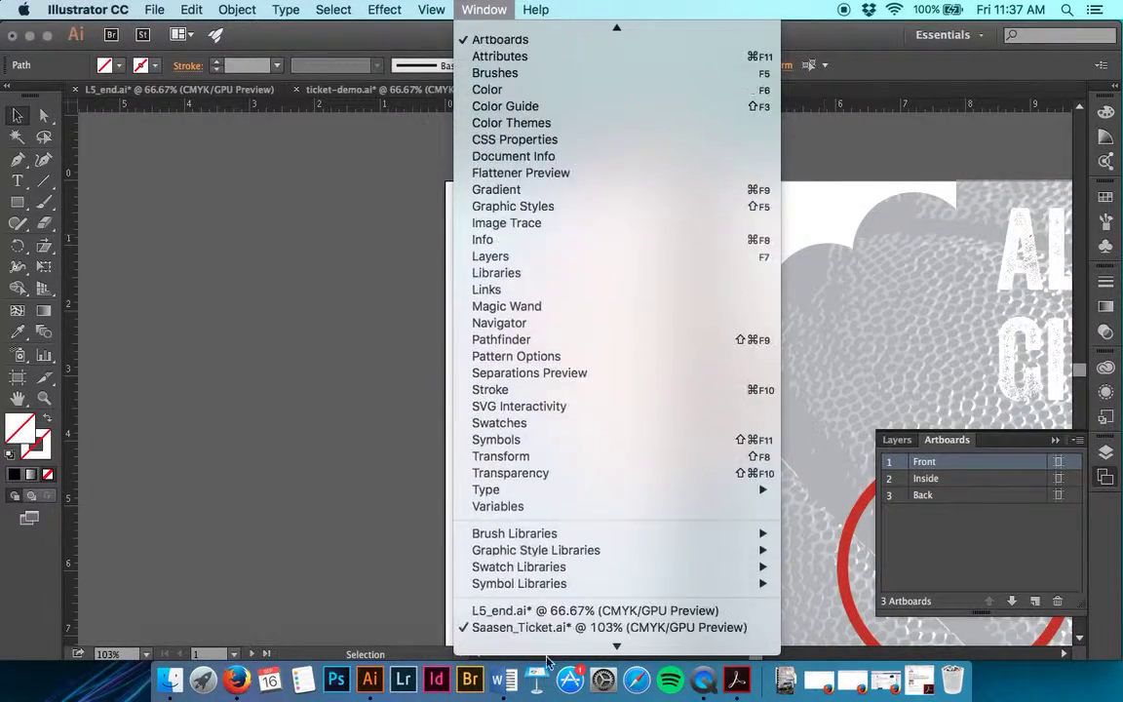
pyautogui.click(548, 455)
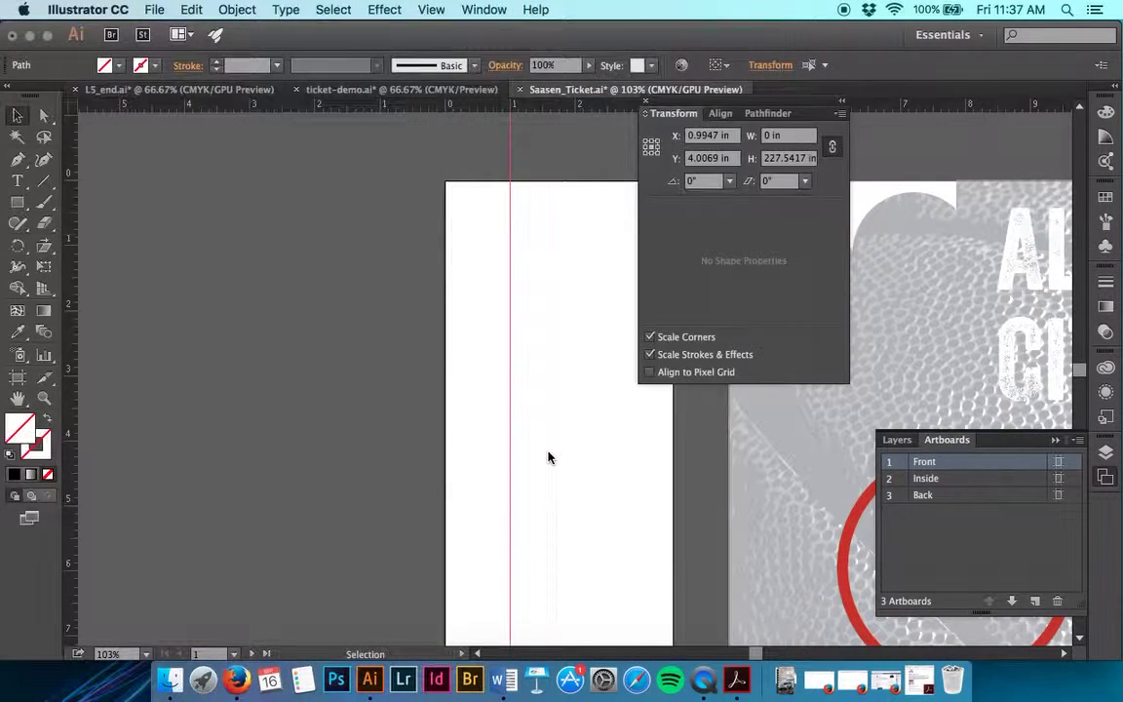
pyautogui.moveTo(675, 116); pyautogui.dragTo(1109, 341)
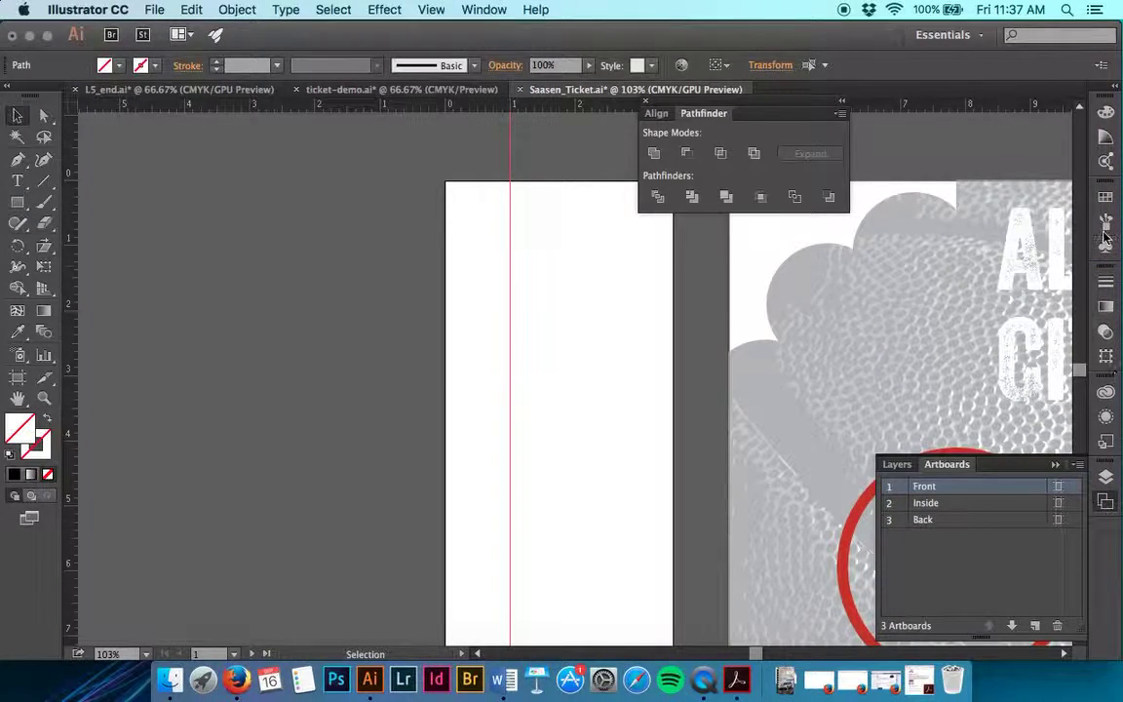
pyautogui.click(645, 101)
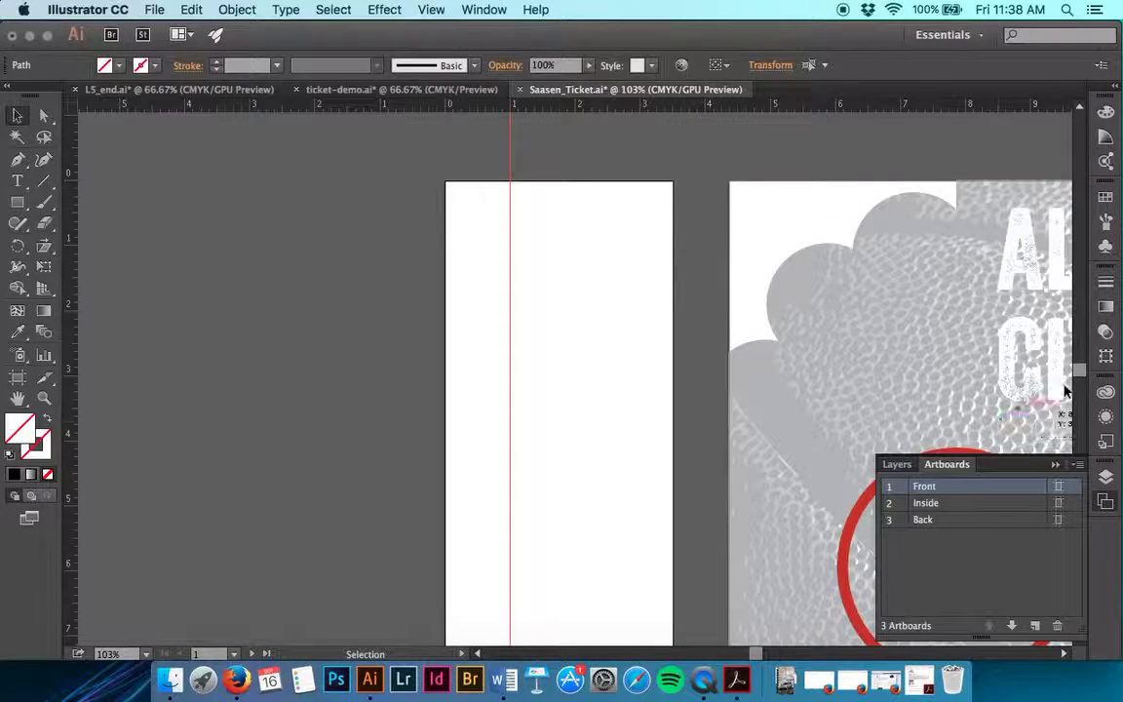
# Set the selected vertical guide's X position to 0.25 in, then reselect the guide on the Front artboard.
pyautogui.click(1107, 356)
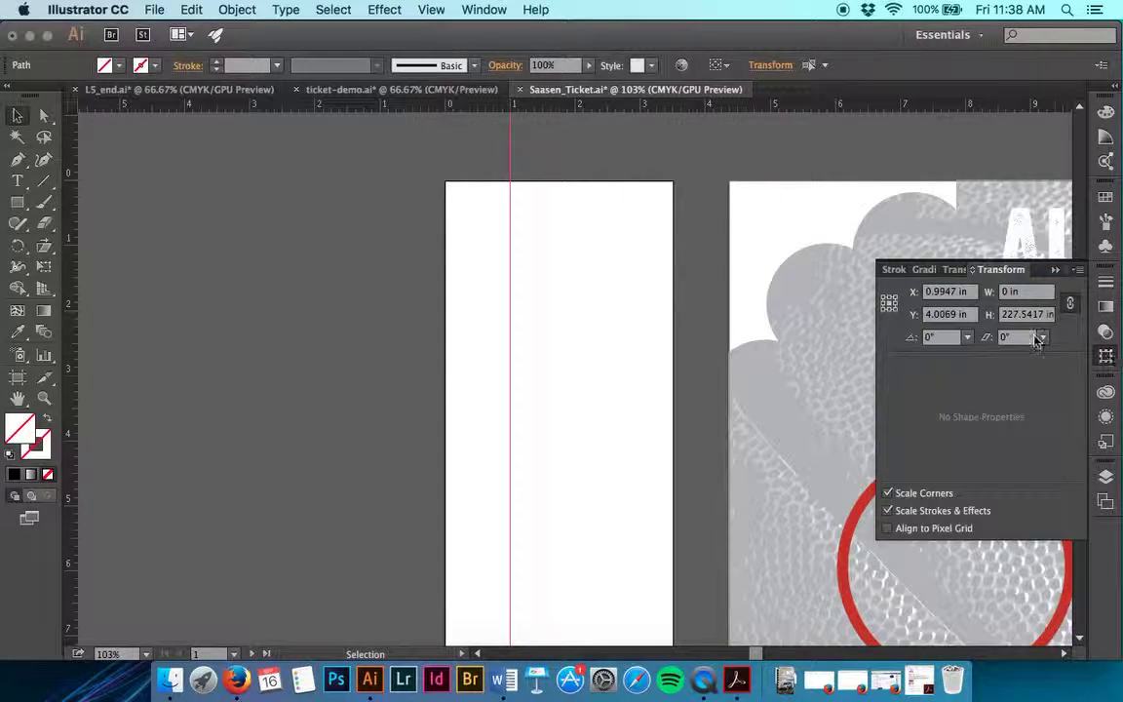
pyautogui.click(959, 292)
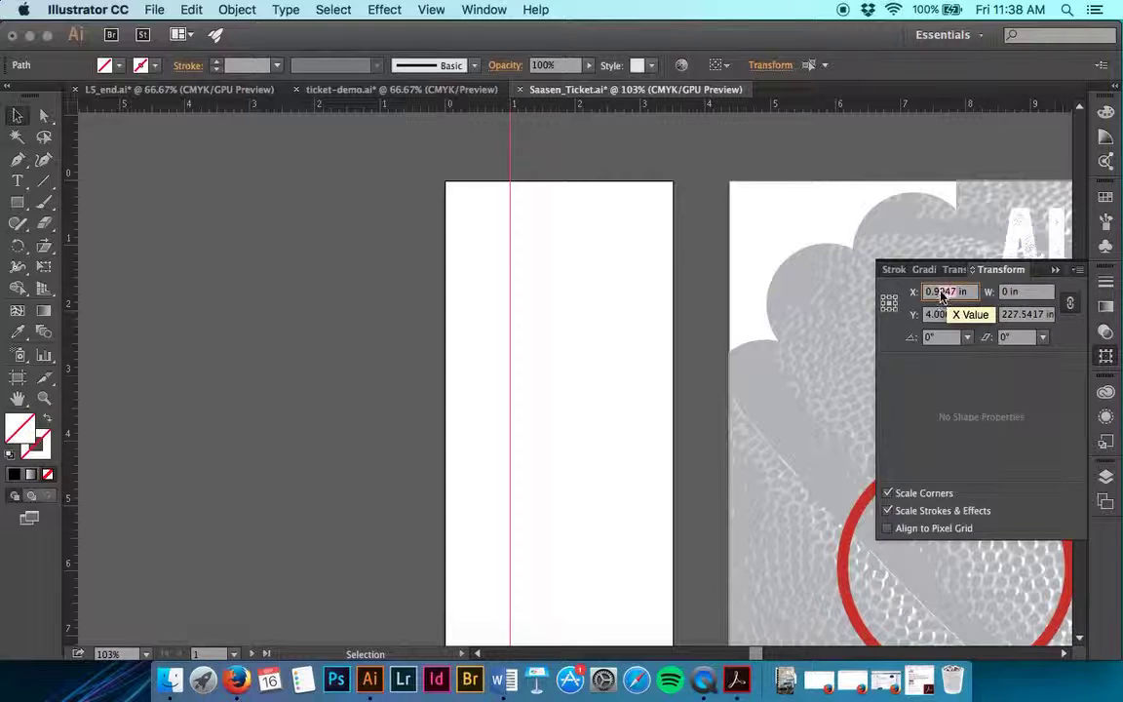
pyautogui.write('0.25')
pyautogui.press('Tab')
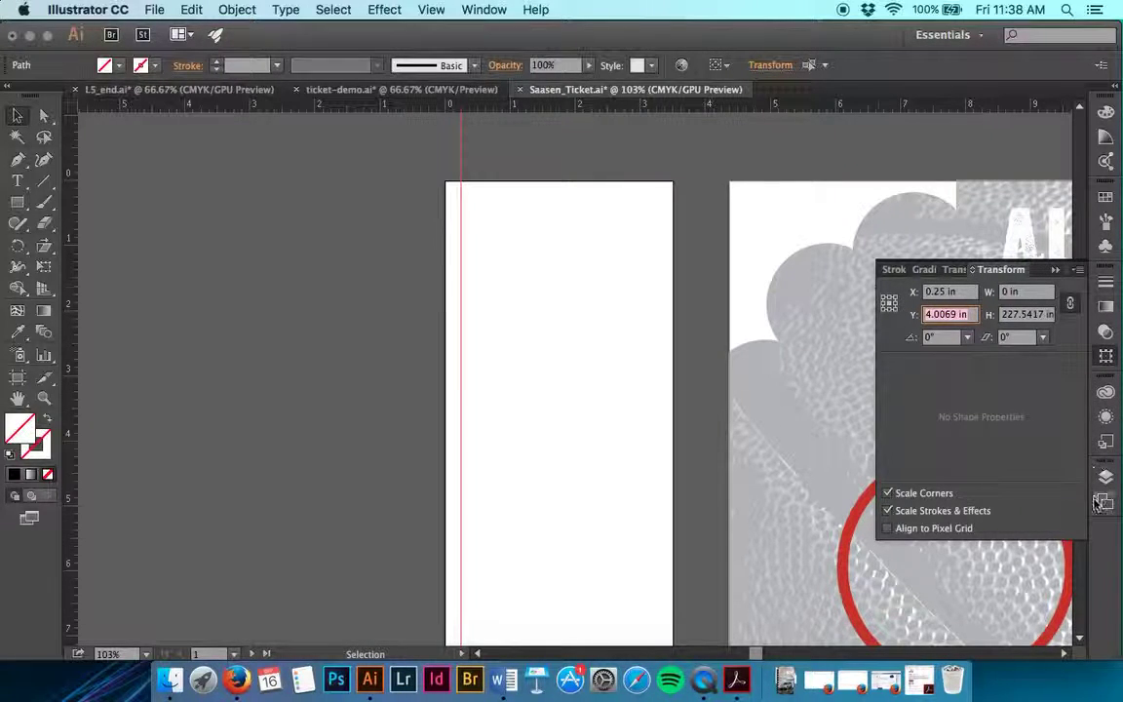
pyautogui.press('Return')
pyautogui.click(525, 214)
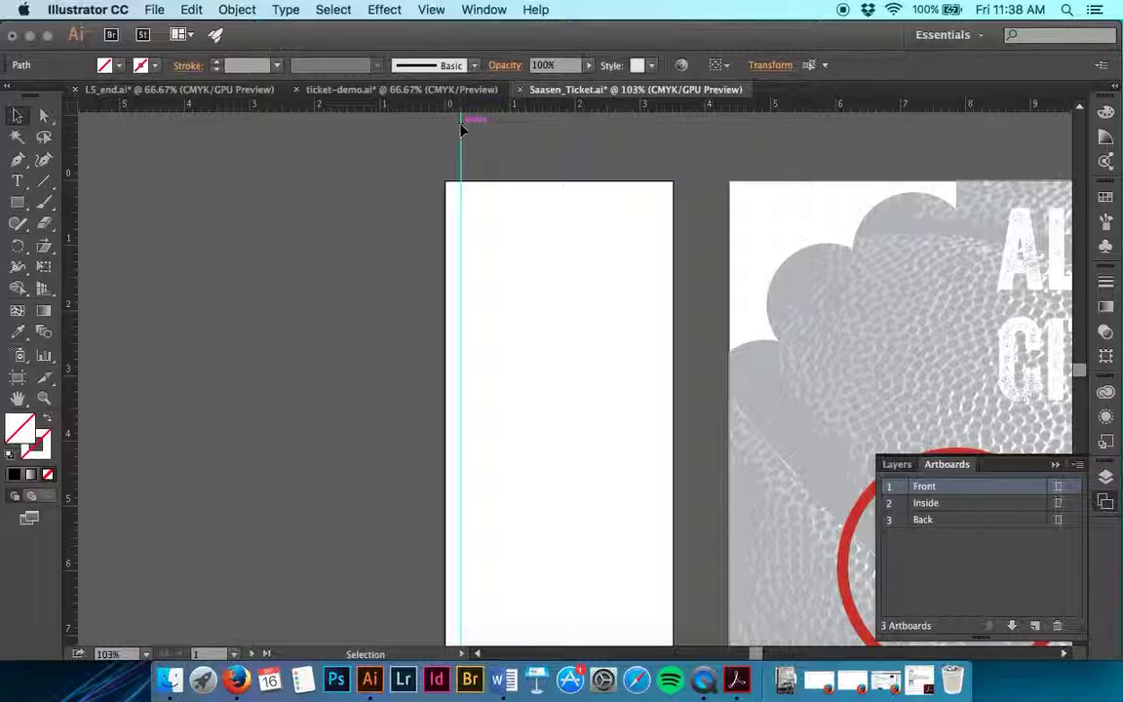
pyautogui.moveTo(463, 129); pyautogui.dragTo(462, 115)
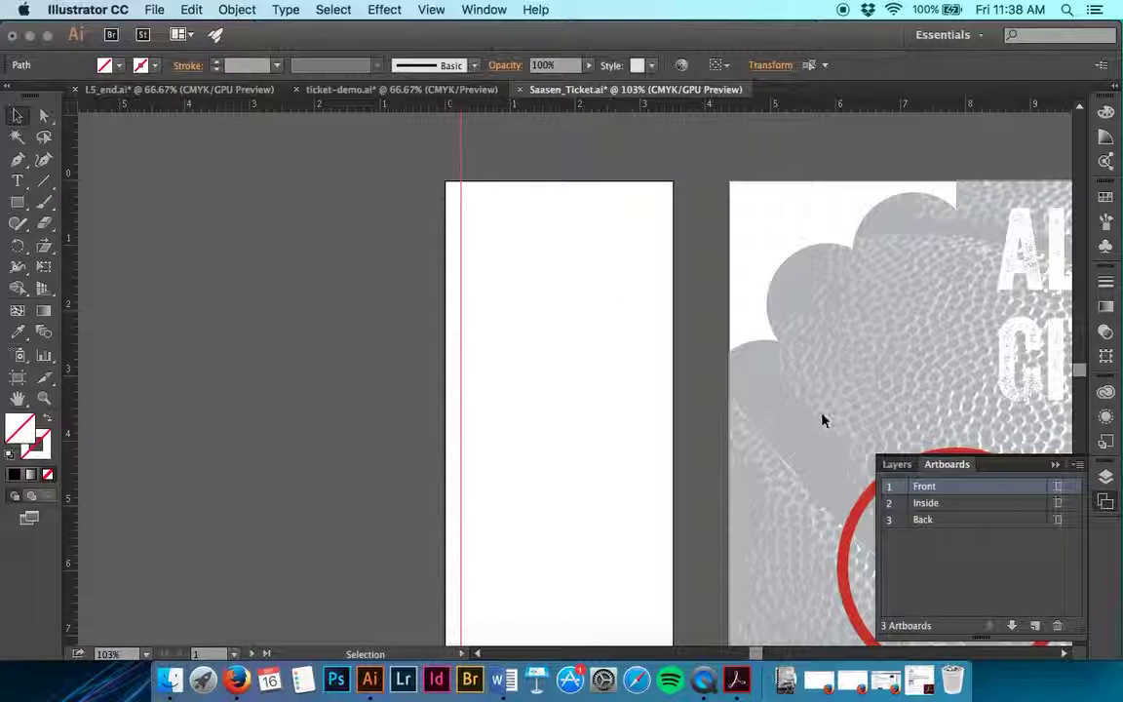
# Visit the Inside, Back and Front artboards in turn and examine where the ruler origin sits on each.
pyautogui.doubleClick(891, 504)
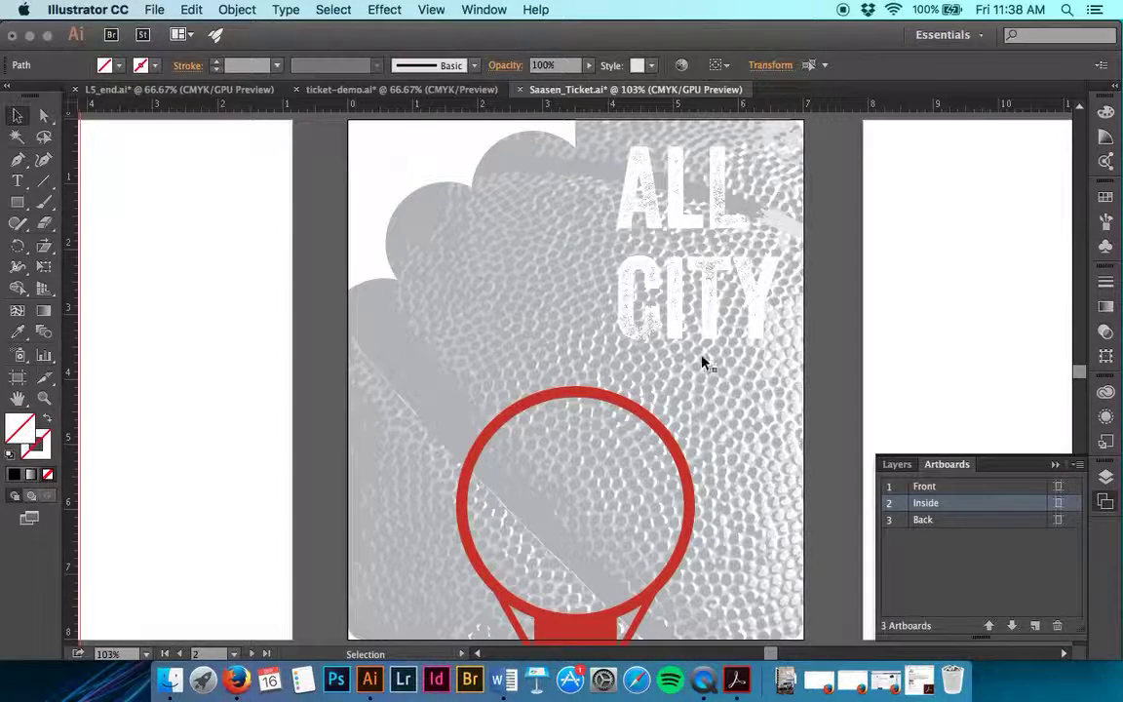
pyautogui.scroll(3, 700, 357)
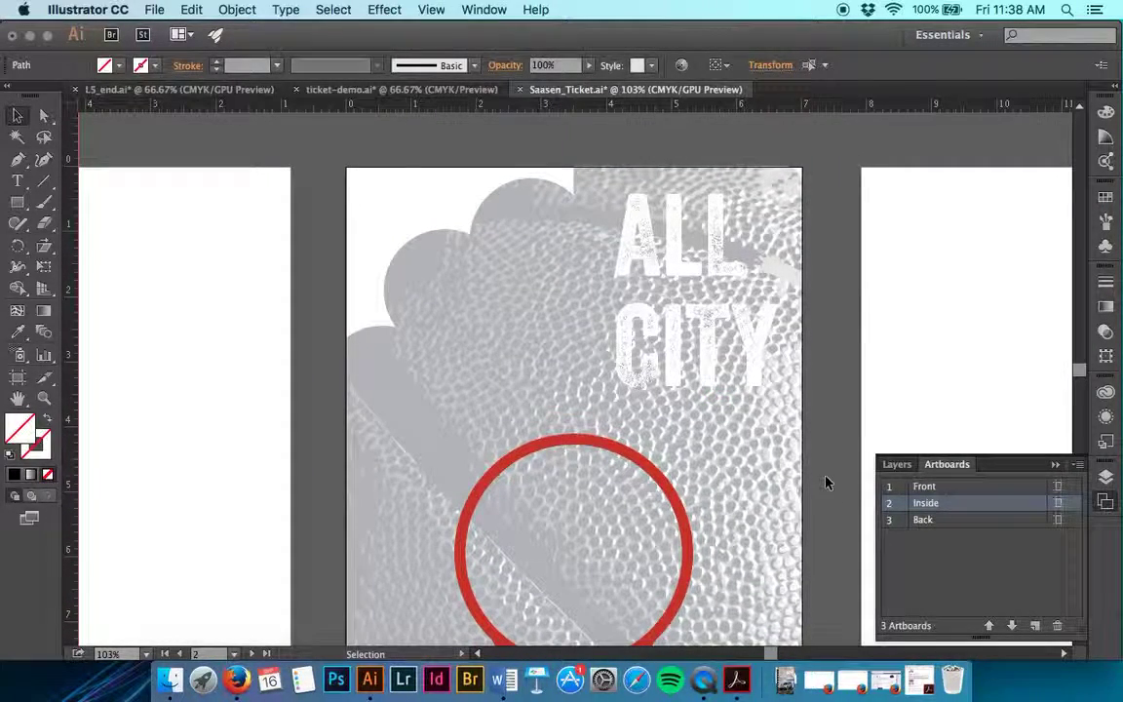
pyautogui.doubleClick(891, 521)
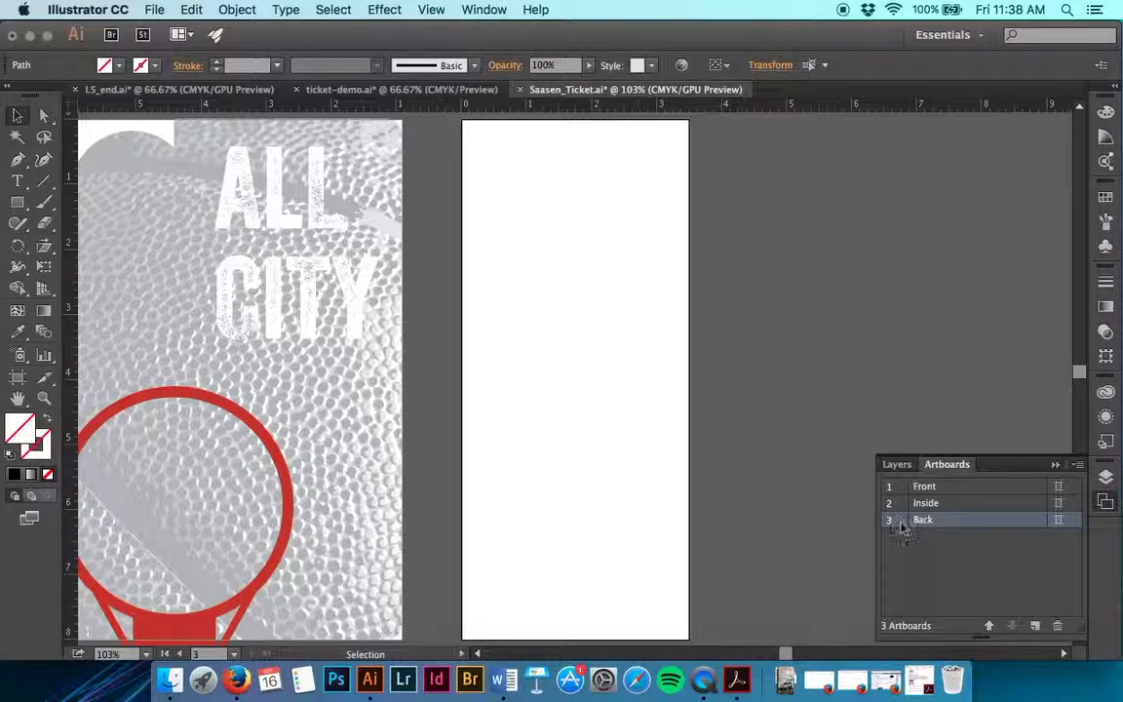
pyautogui.doubleClick(895, 489)
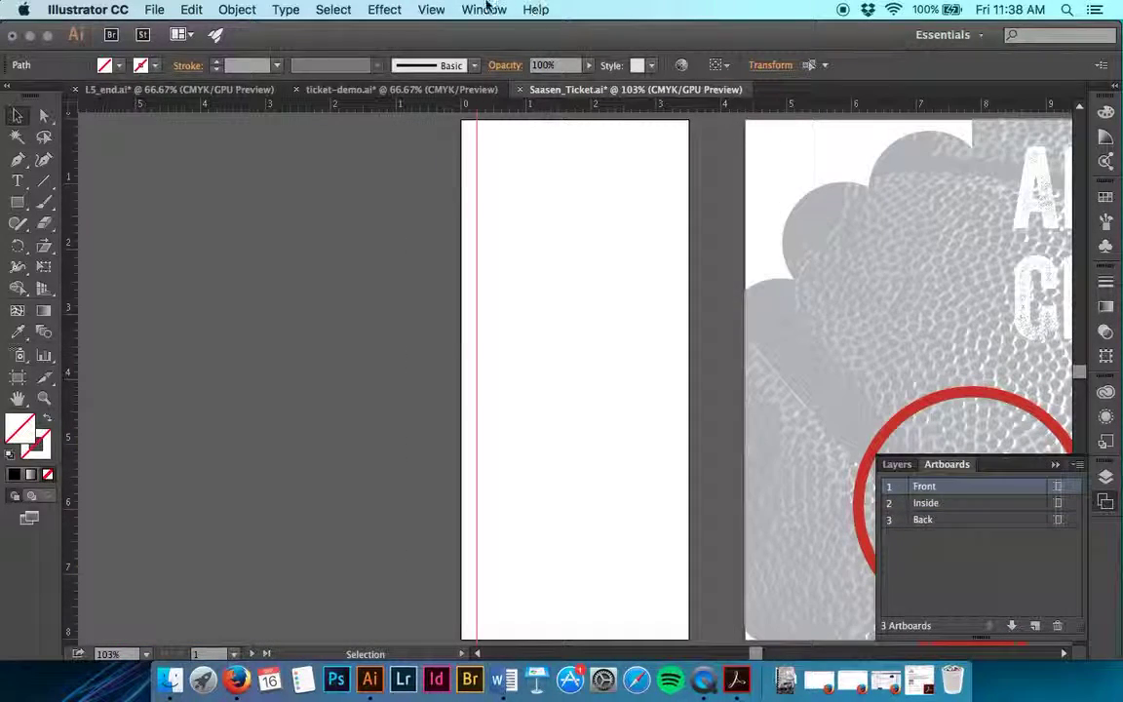
# Change the document's rulers from artboard rulers to global rulers.
pyautogui.click(484, 9)
pyautogui.scroll(-2, 596, 466)
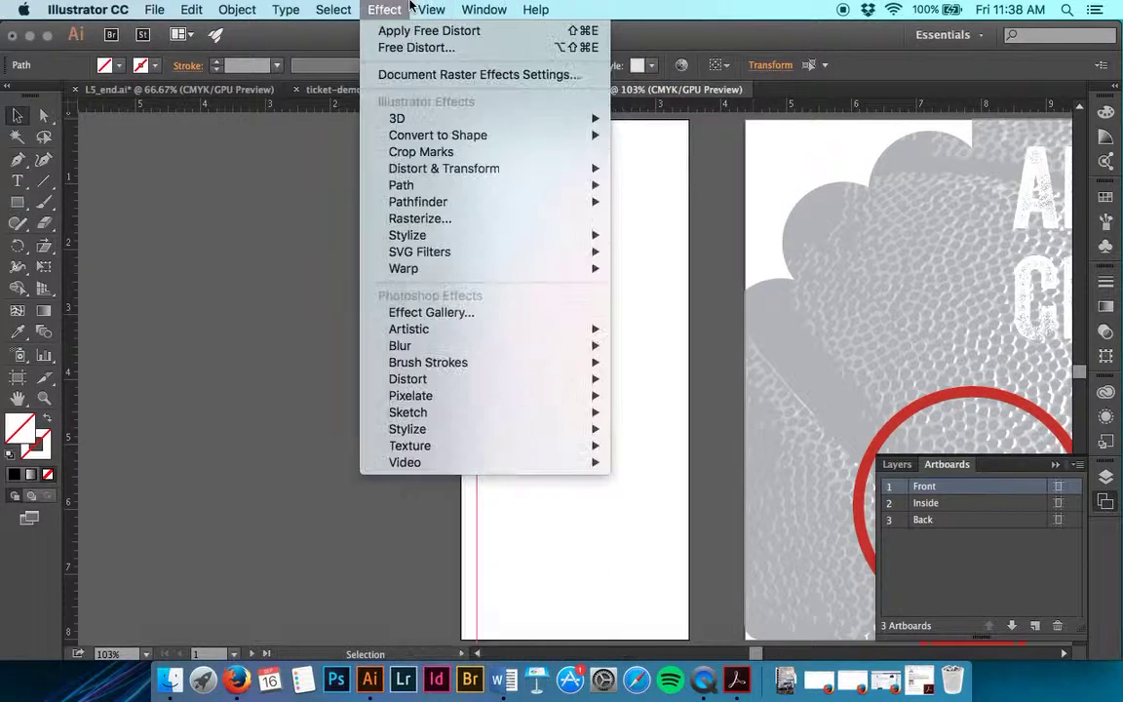
pyautogui.moveTo(426, 9)
pyautogui.moveTo(559, 535)
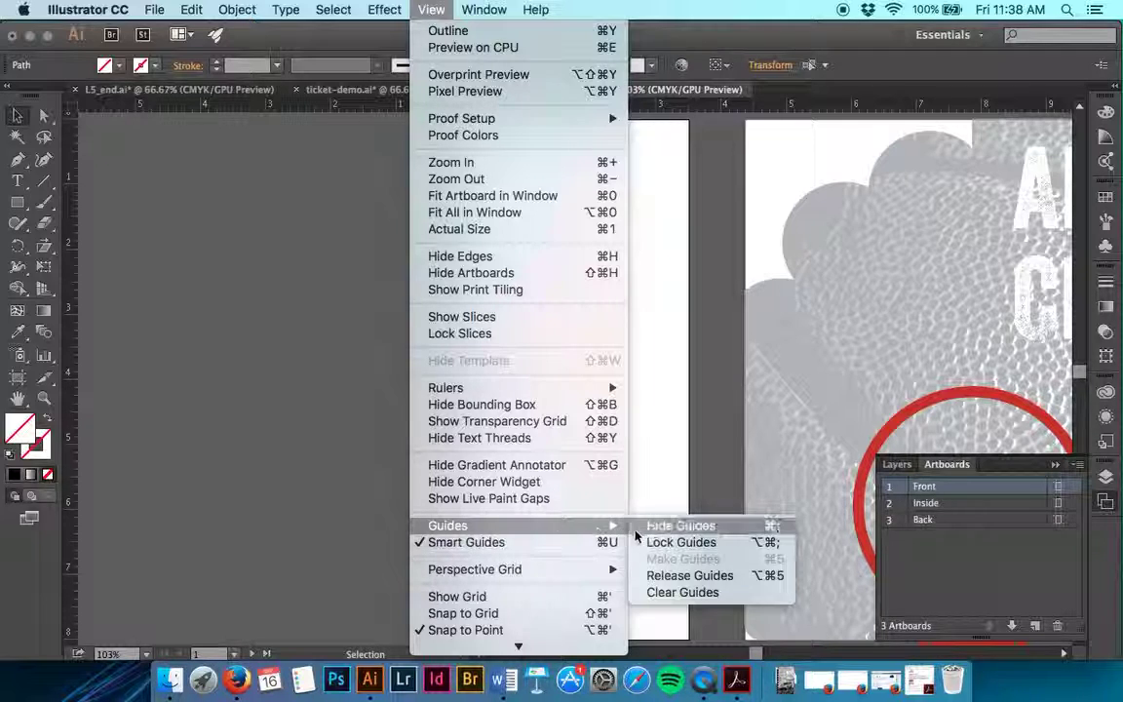
pyautogui.moveTo(527, 388)
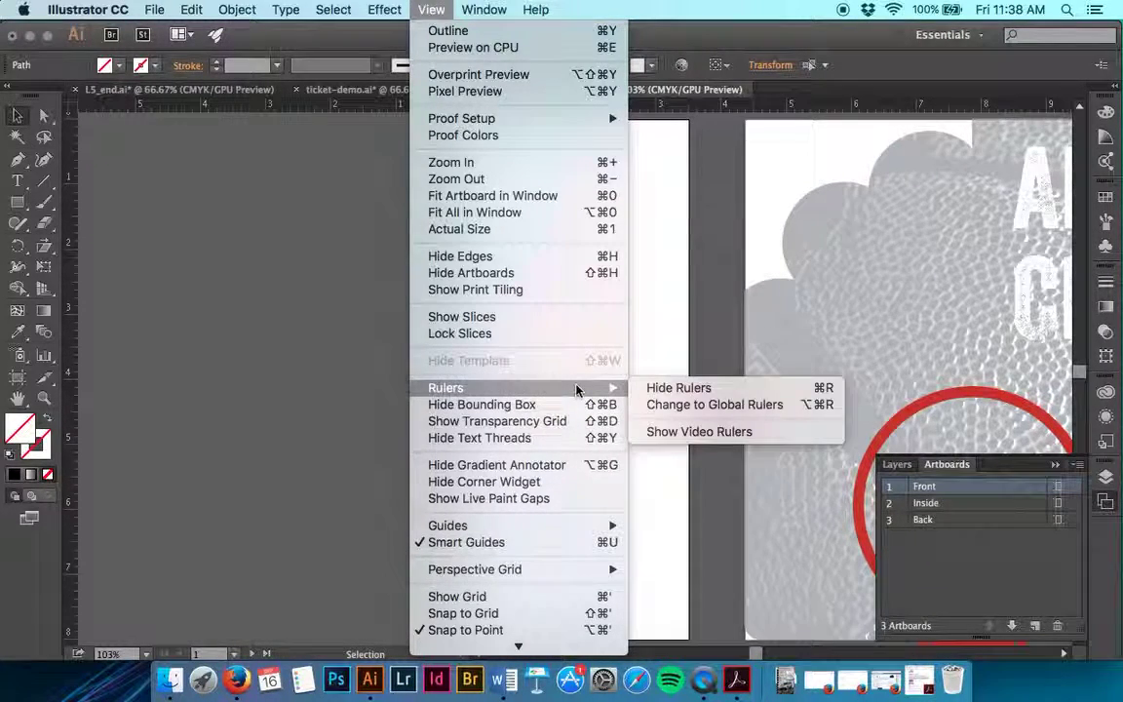
pyautogui.click(687, 407)
# Examine the ruler origin across the Inside, Back and Front artboards with global rulers on.
pyautogui.click(888, 504)
pyautogui.doubleClick(888, 504)
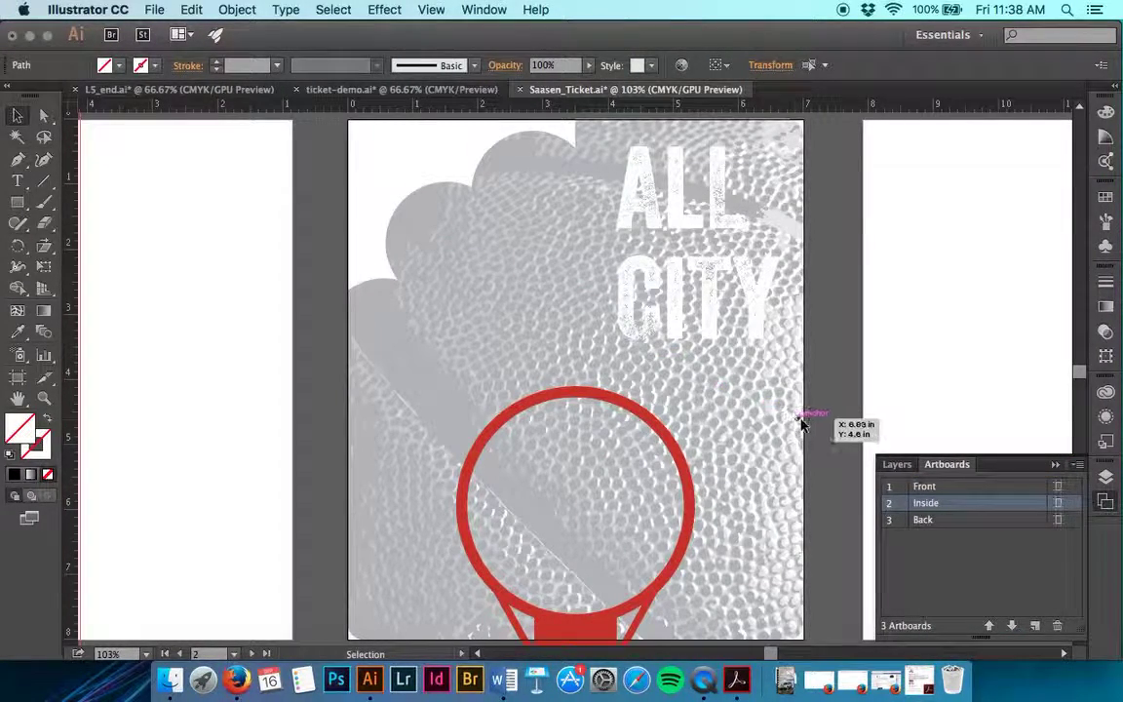
pyautogui.scroll(3, 596, 239)
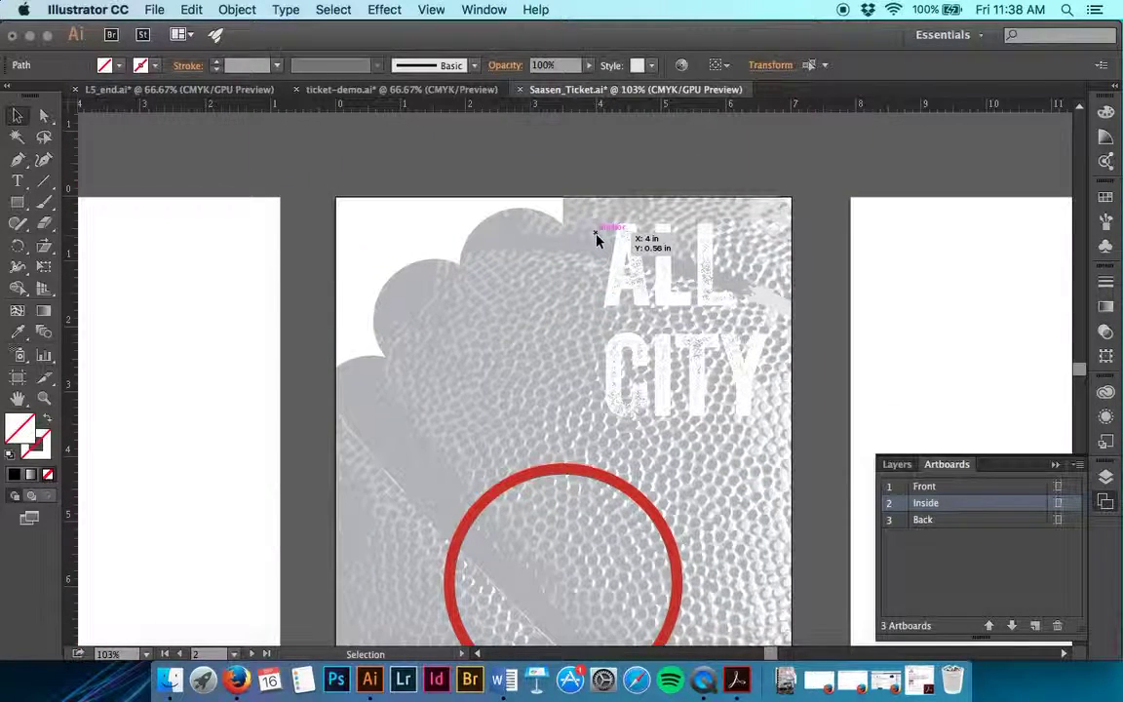
pyautogui.doubleClick(891, 527)
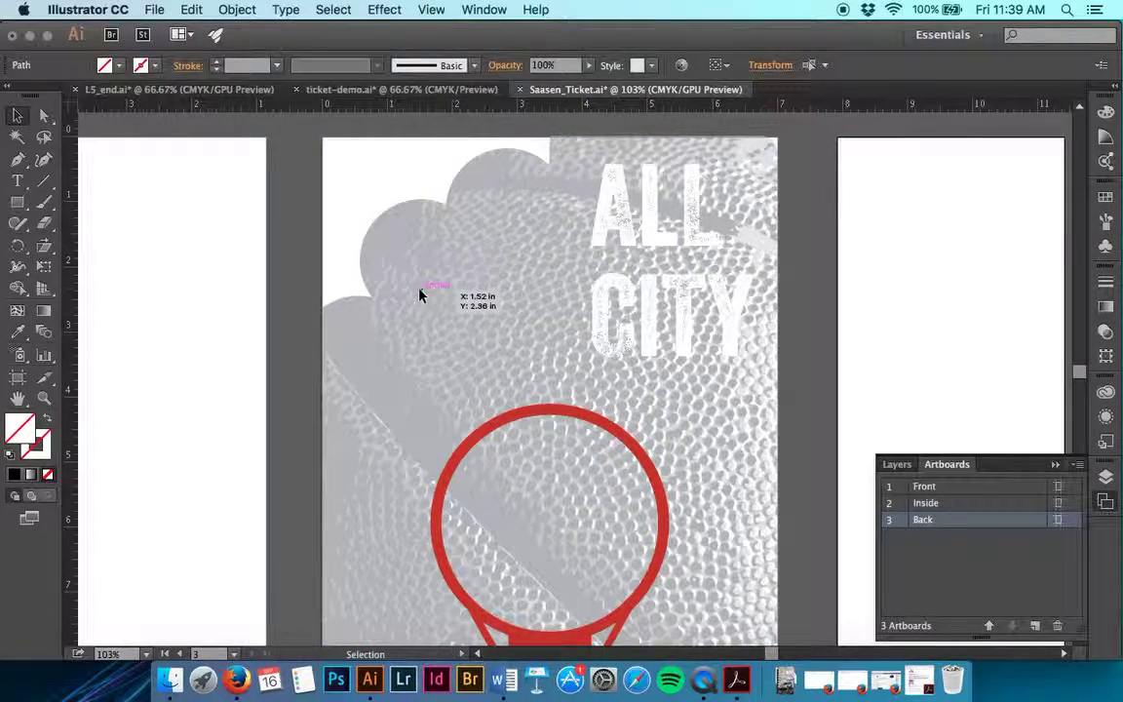
pyautogui.hscroll(10, 333, 293)
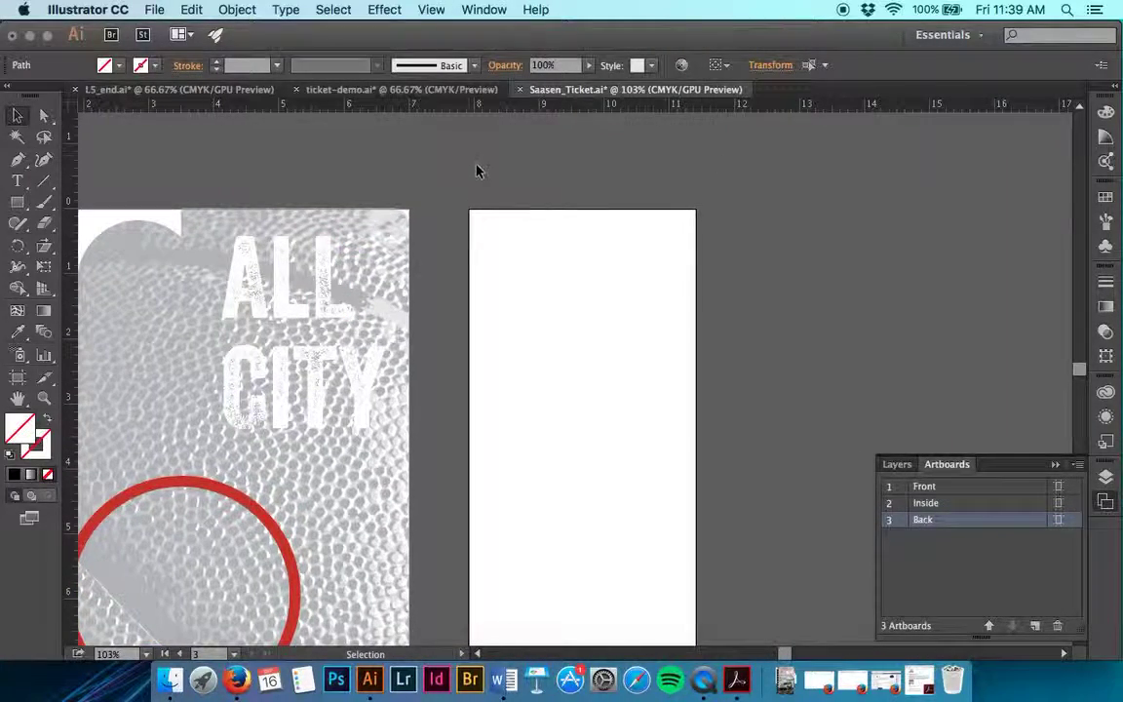
pyautogui.hscroll(-10, 471, 215)
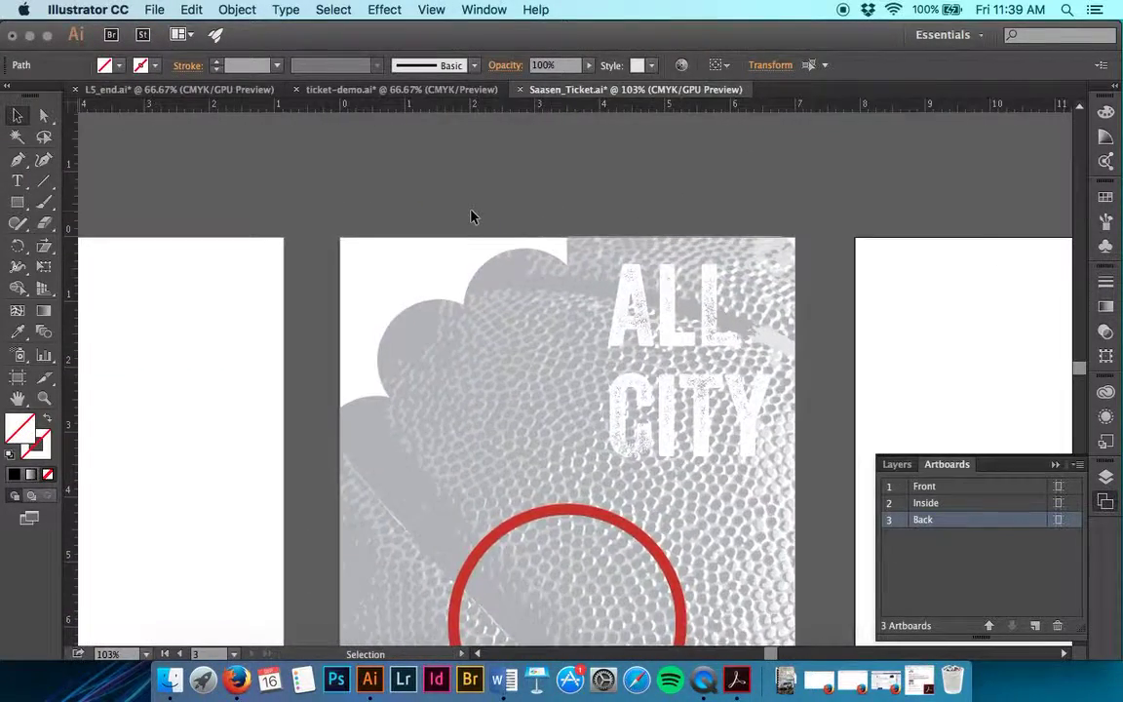
pyautogui.hscroll(-5, 470, 216)
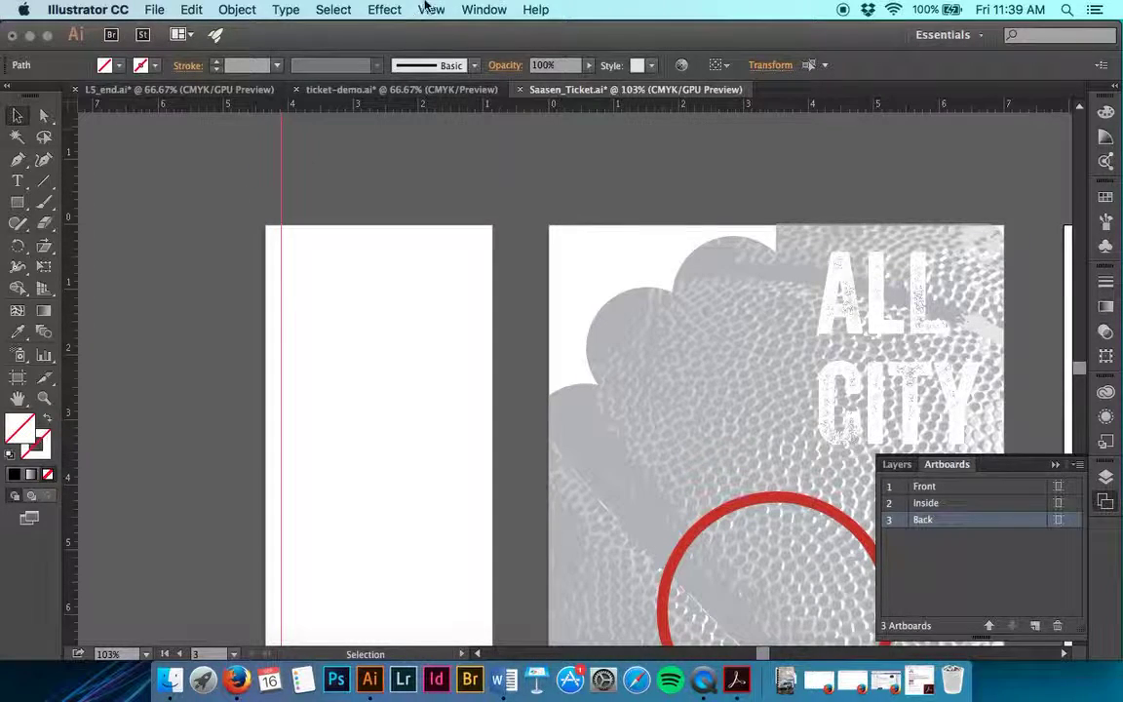
# Switch the rulers back to artboard rulers and select the vertical guide on the Front artboard.
pyautogui.click(432, 9)
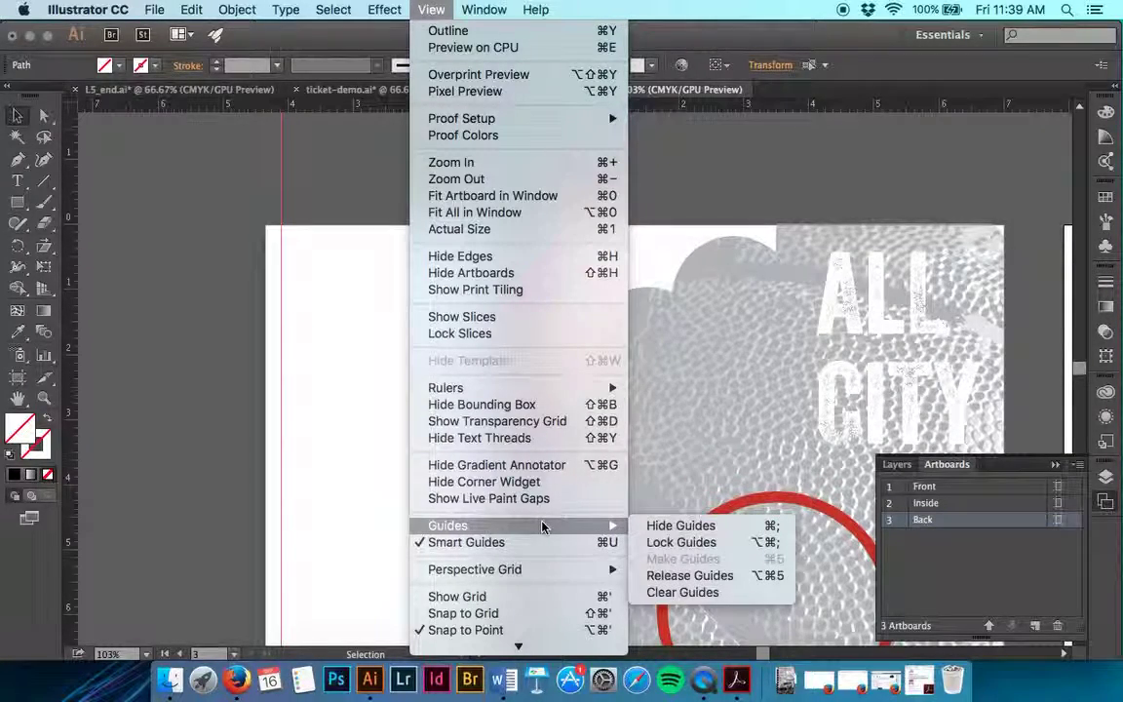
pyautogui.moveTo(536, 388)
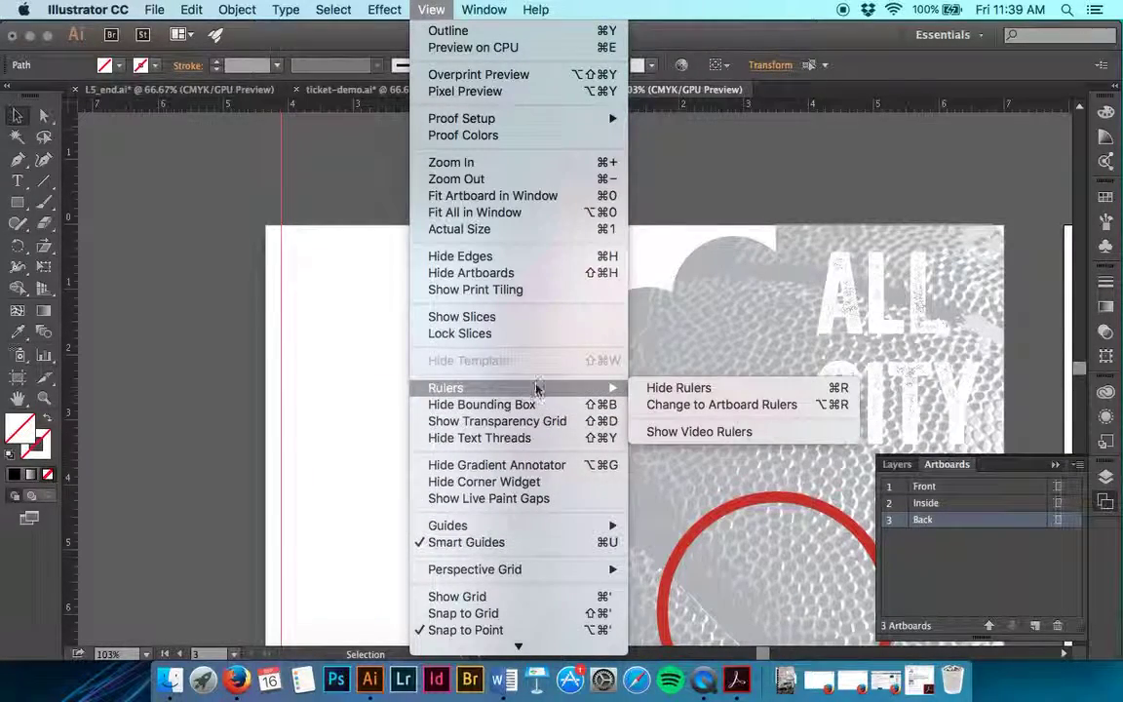
pyautogui.click(682, 406)
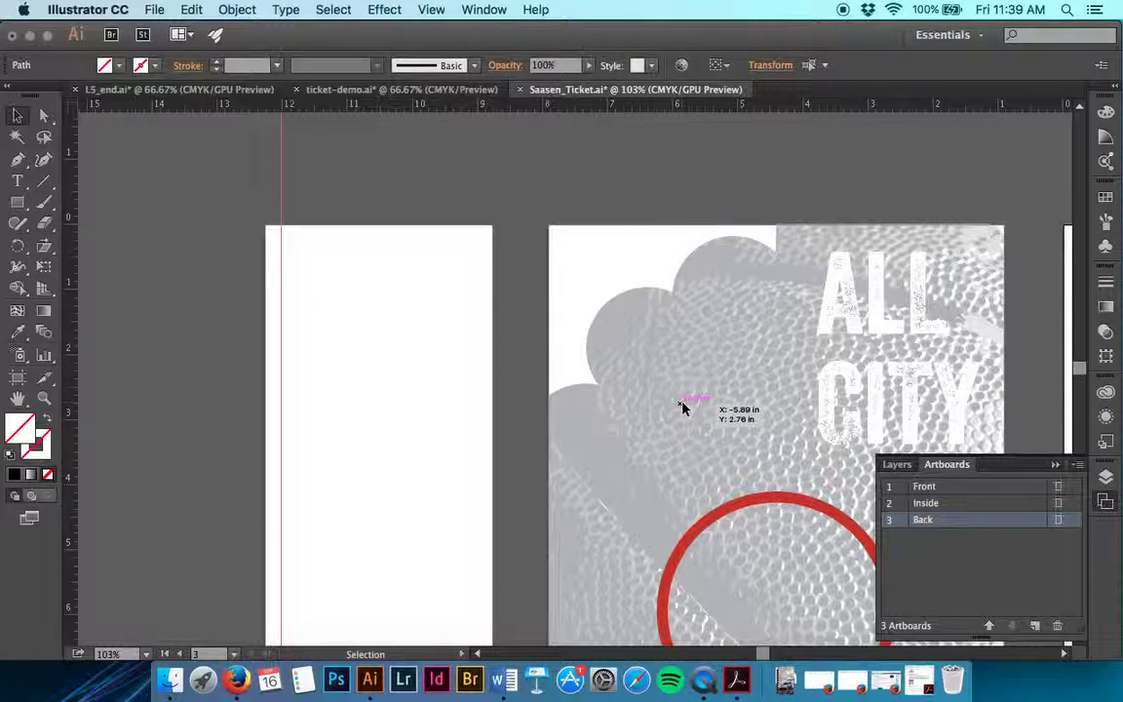
pyautogui.scroll(-5, 364, 291)
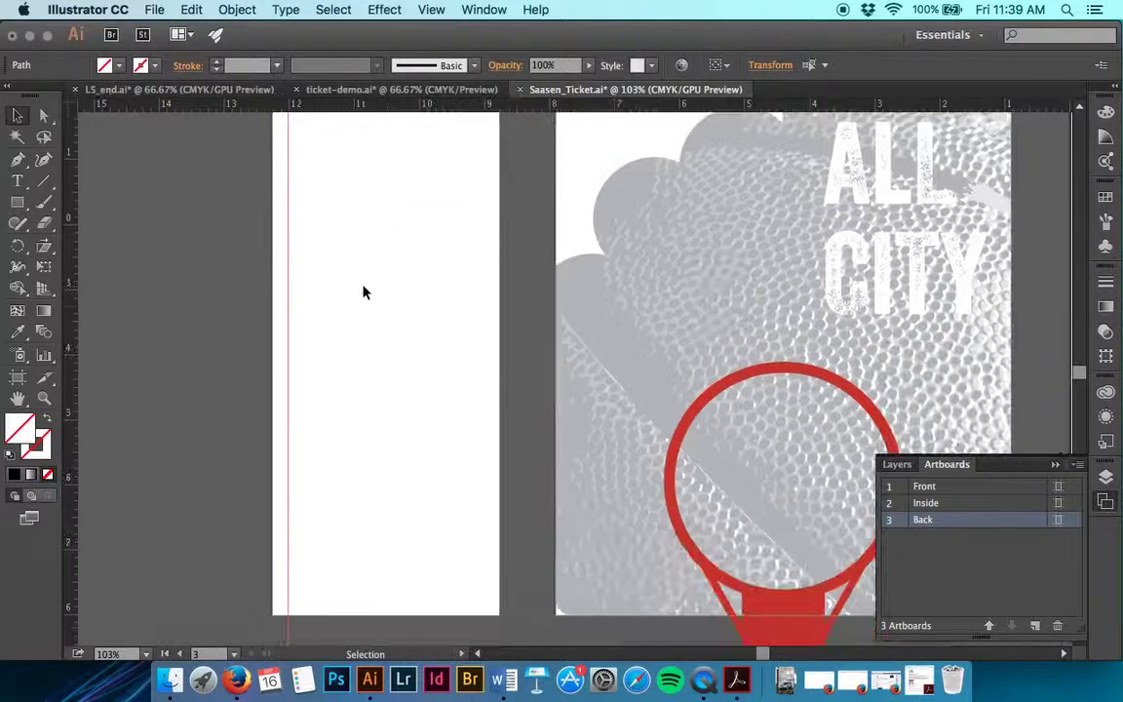
pyautogui.click(287, 593)
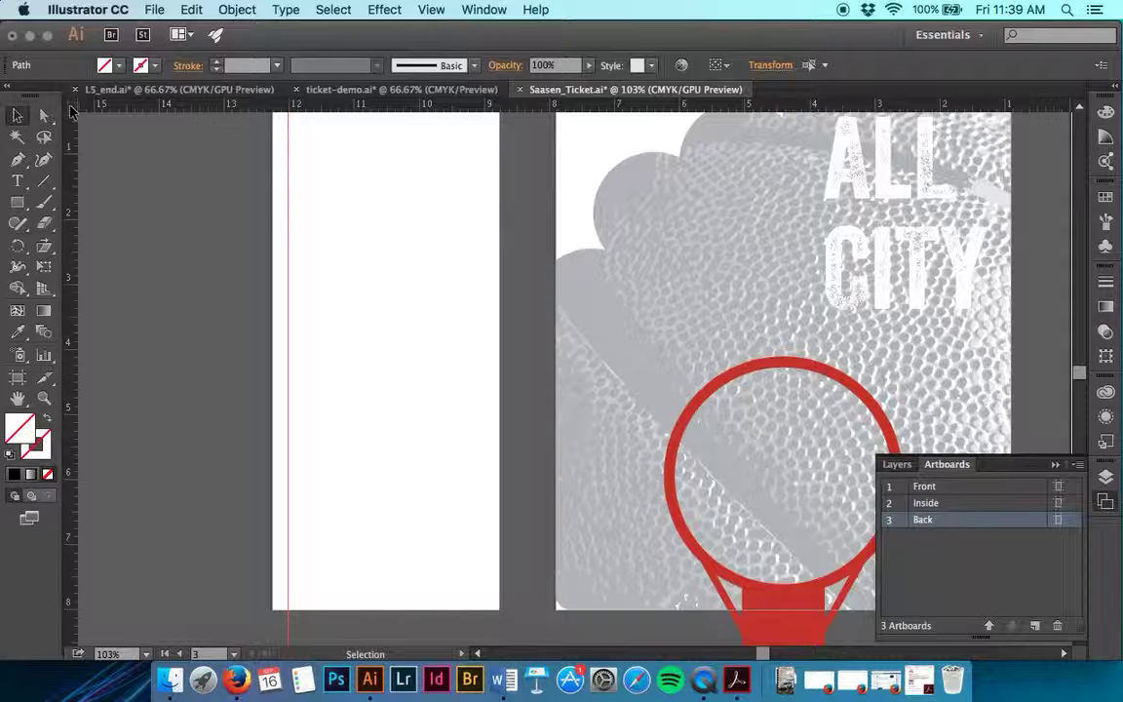
# Set the ruler origin at the lower-left corner of the Front artboard.
pyautogui.moveTo(68, 110); pyautogui.dragTo(414, 475)
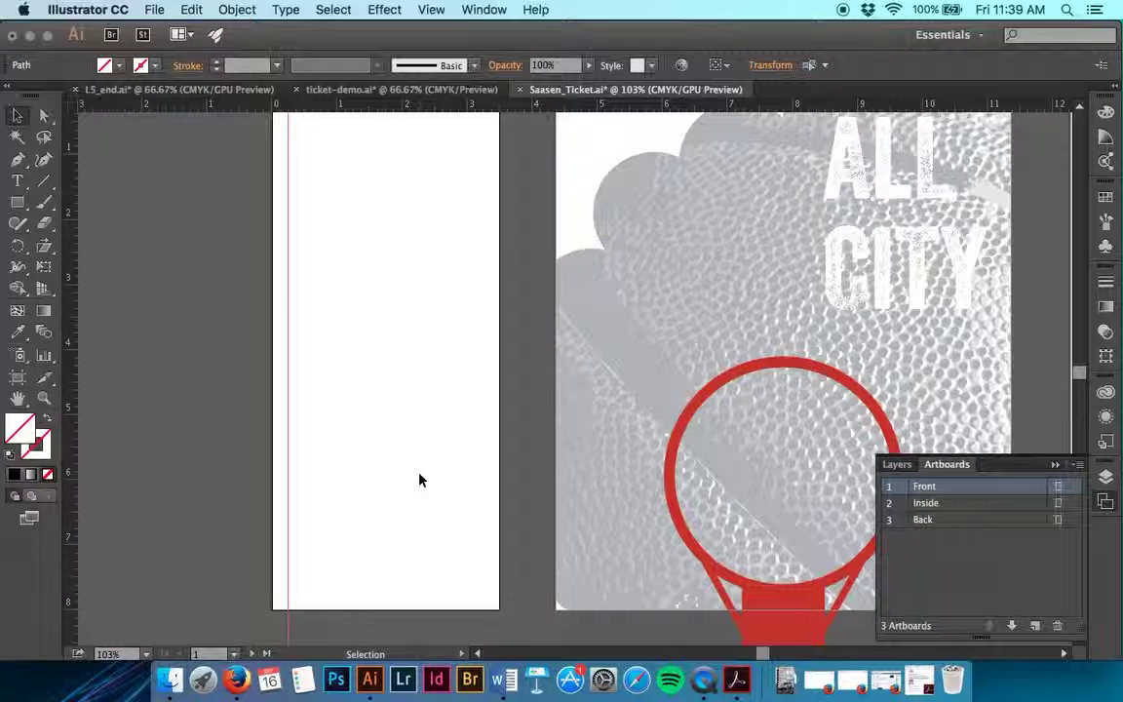
pyautogui.click(418, 477)
pyautogui.moveTo(71, 105); pyautogui.dragTo(273, 614)
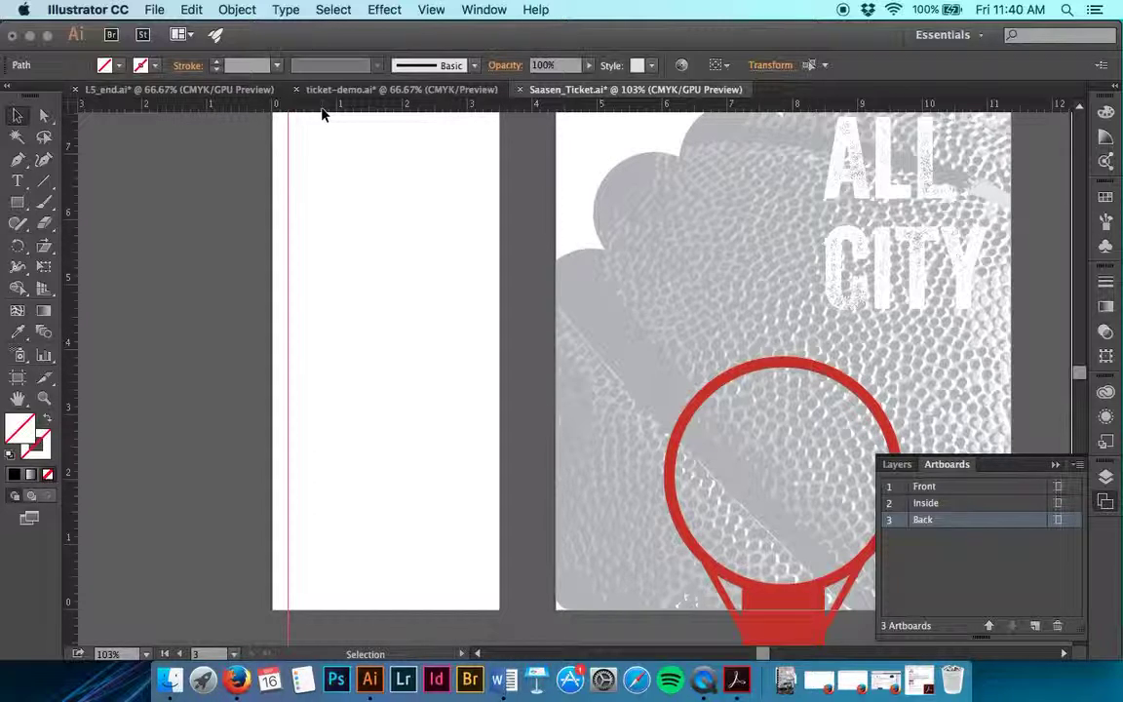
# Try to place a horizontal guide about 0.25 in above the Front artboard's bottom edge and check its position values.
pyautogui.press('super+equal')
pyautogui.press('super+equal')
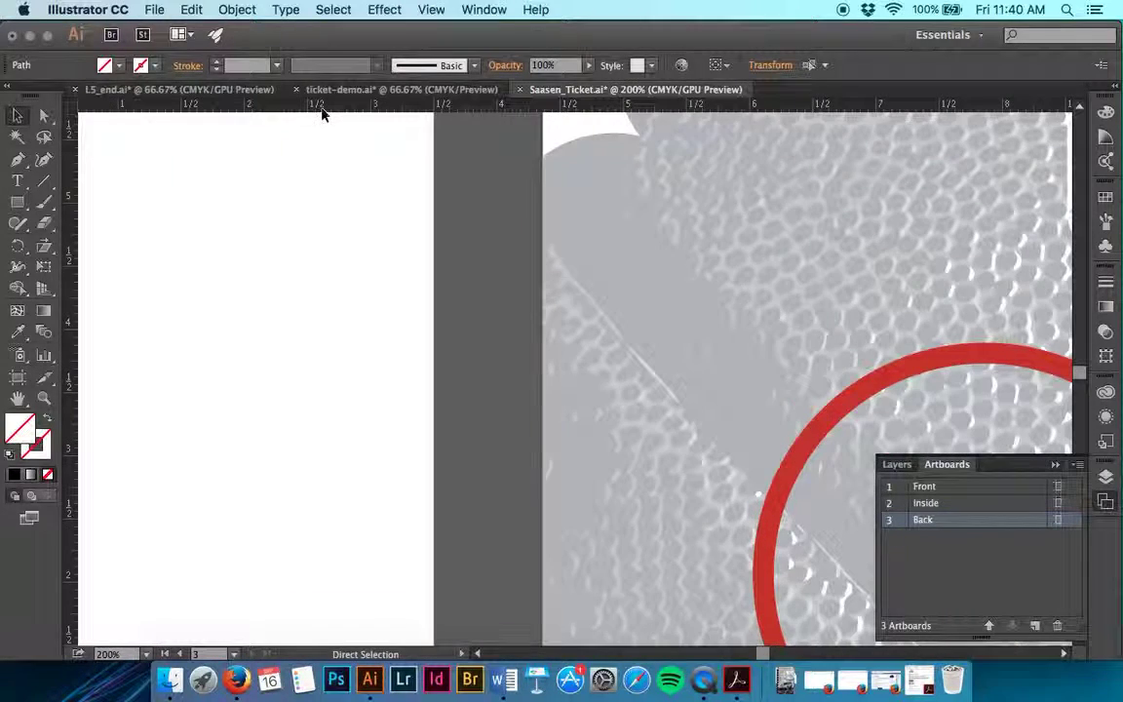
pyautogui.hscroll(-5, 348, 348)
pyautogui.scroll(-5, 348, 348)
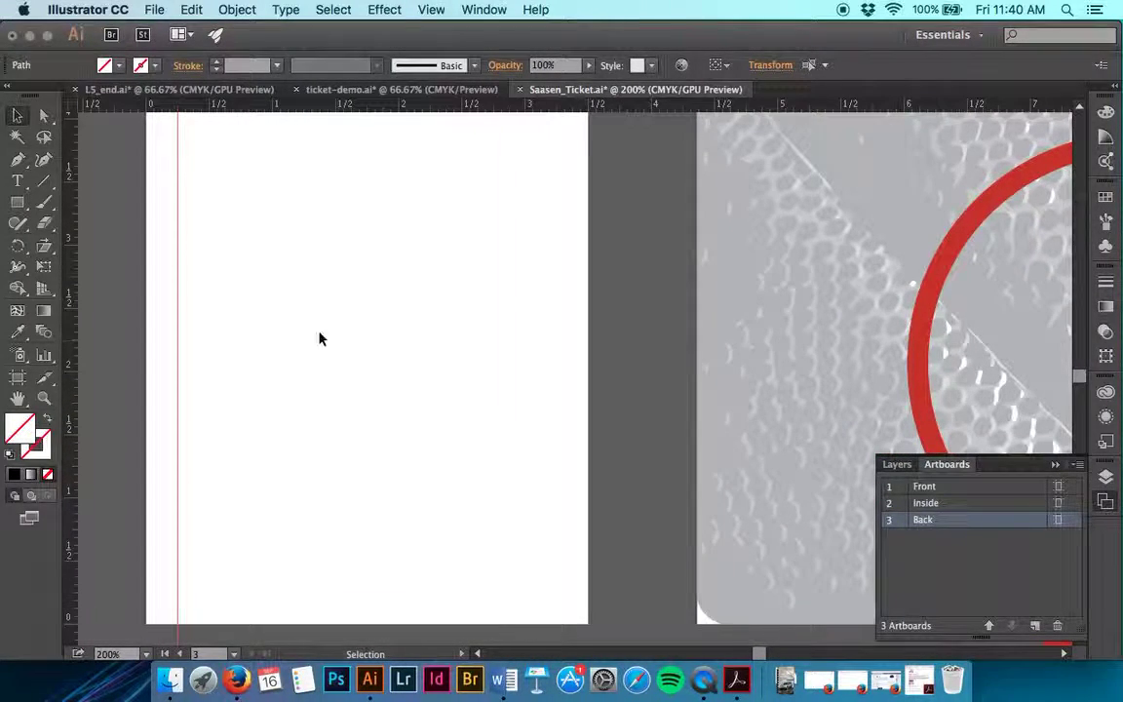
pyautogui.moveTo(268, 108); pyautogui.dragTo(260, 597)
pyautogui.click(258, 592)
pyautogui.click(1106, 356)
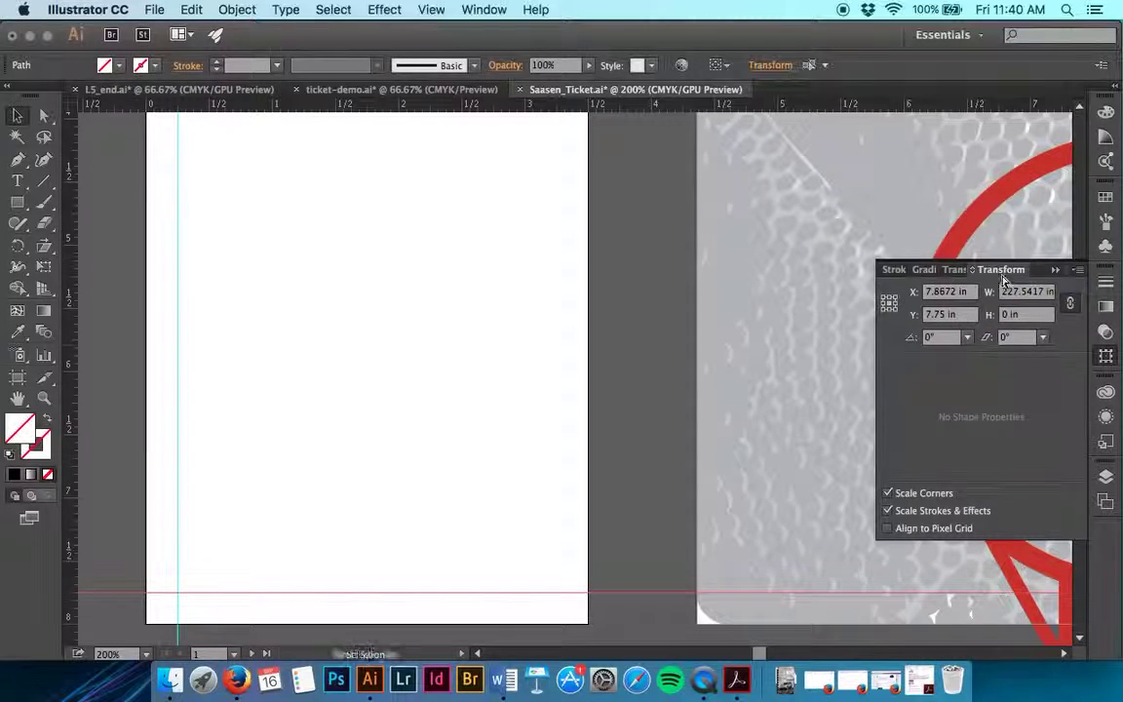
pyautogui.click(1062, 280)
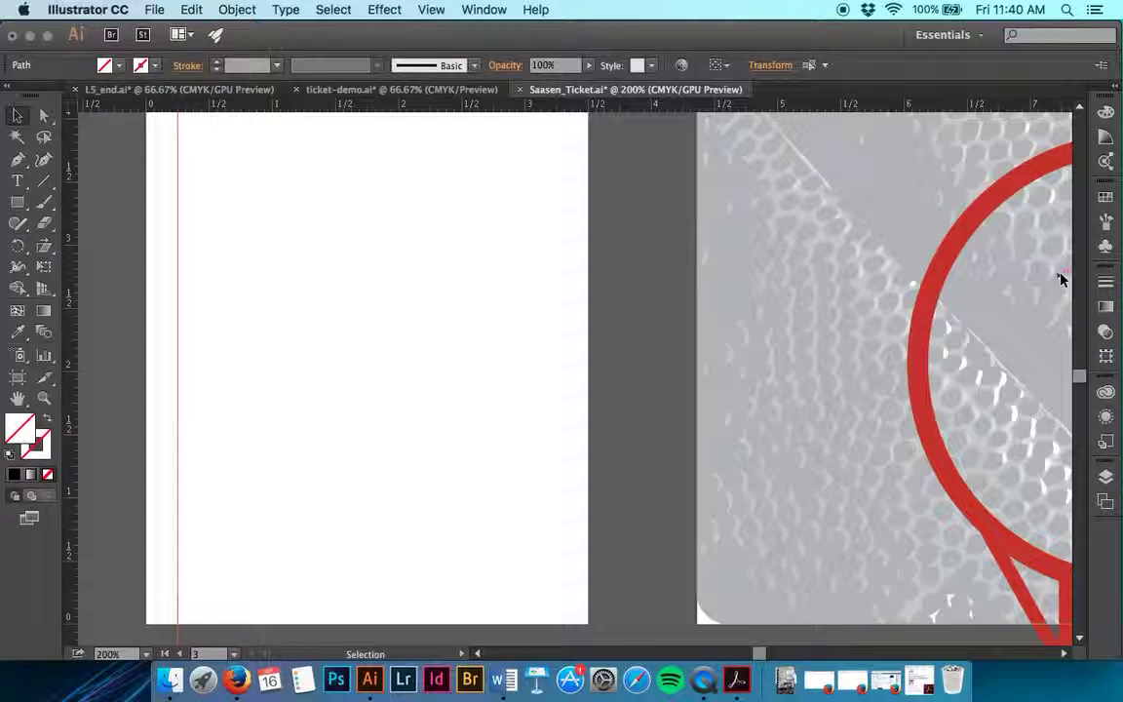
# With the ruler origin at the Front artboard's lower-left corner, place a horizontal guide at Y 7.75 in and set its X to 7.75 in.
pyautogui.moveTo(80, 110); pyautogui.dragTo(155, 615)
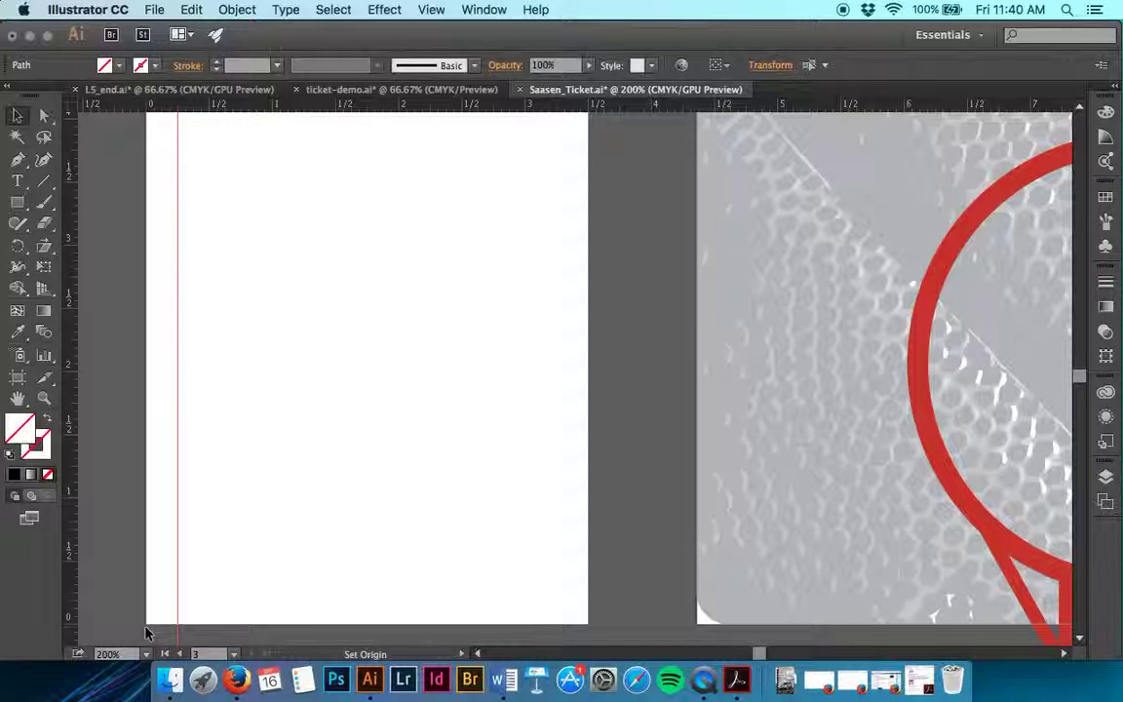
pyautogui.moveTo(156, 105); pyautogui.dragTo(202, 598)
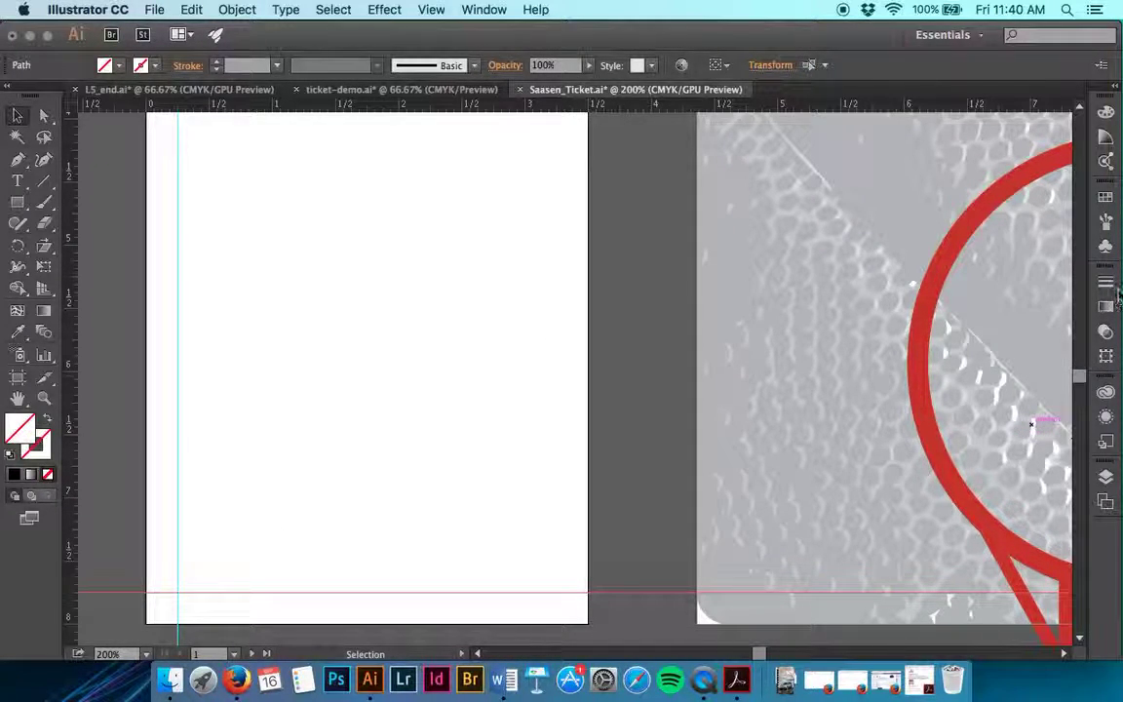
pyautogui.hotkey('shift', 'F8')
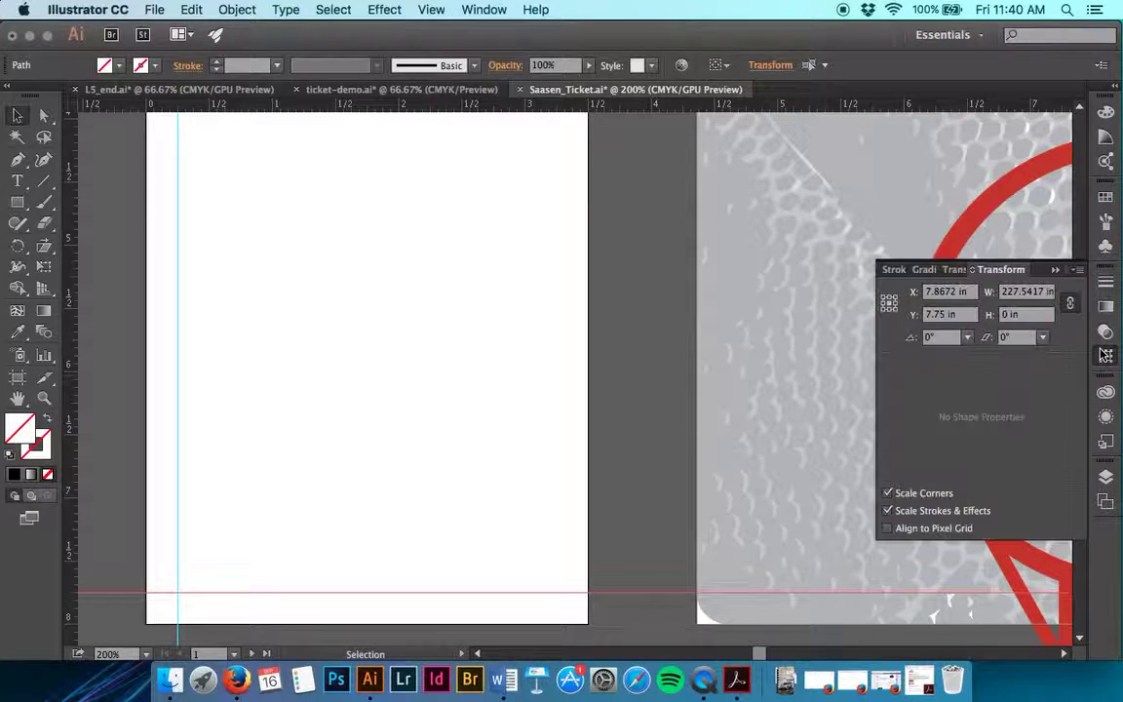
pyautogui.click(953, 294)
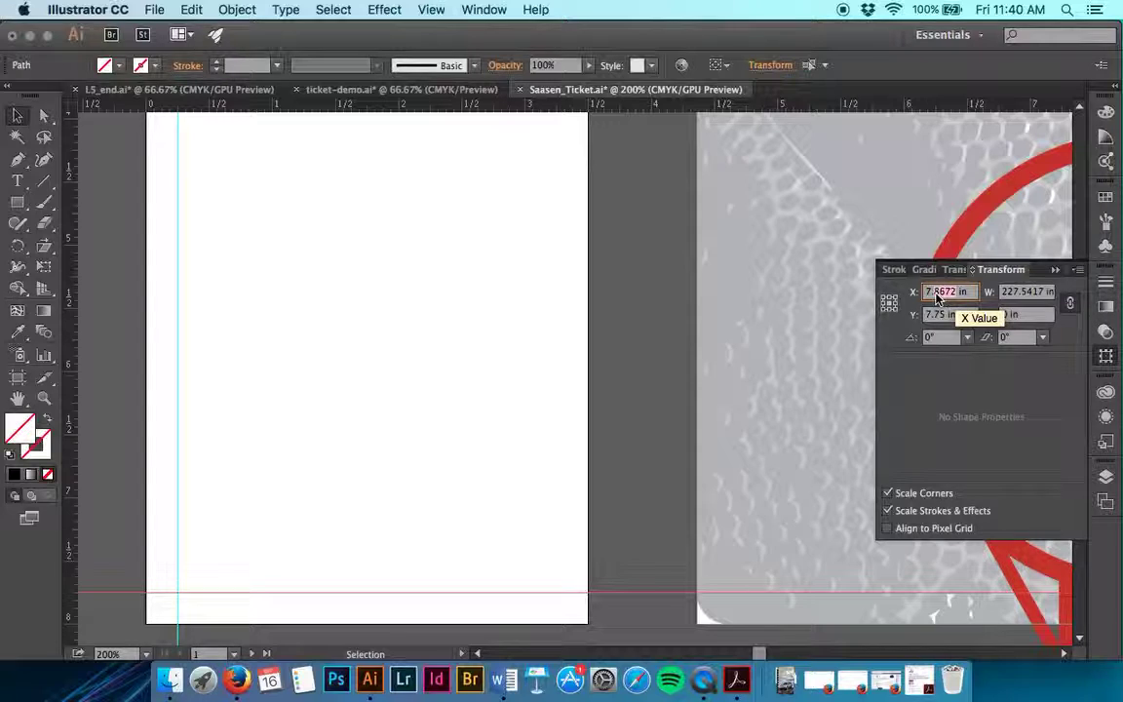
pyautogui.write('7.75')
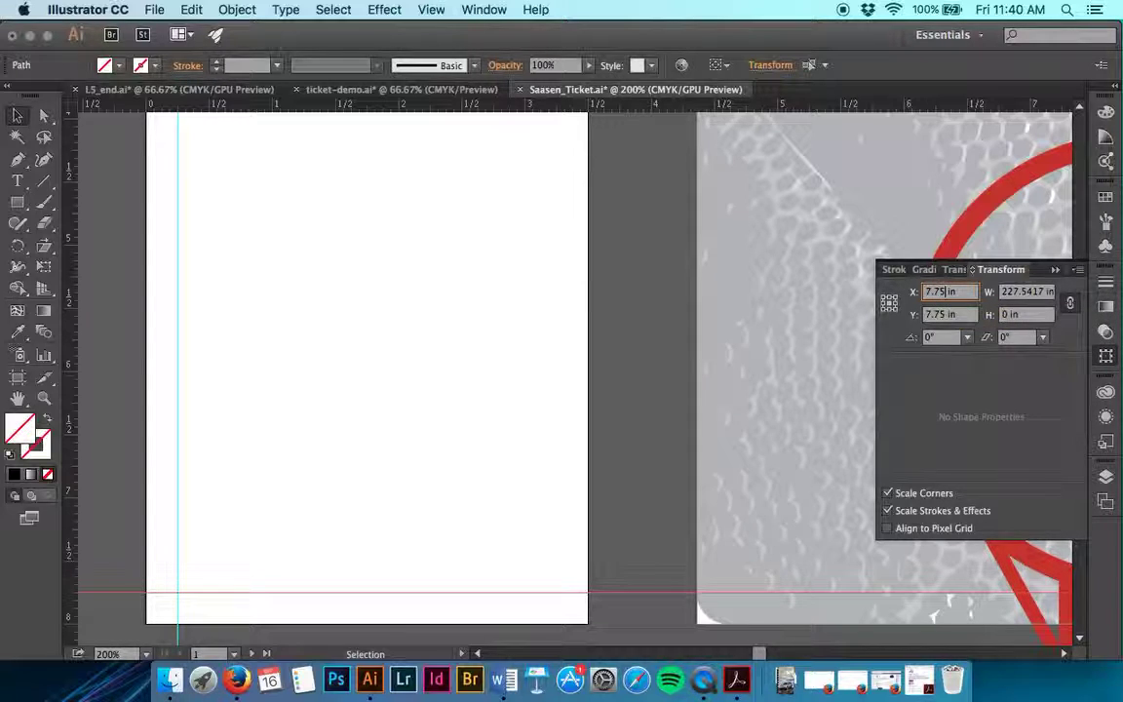
pyautogui.press('Tab')
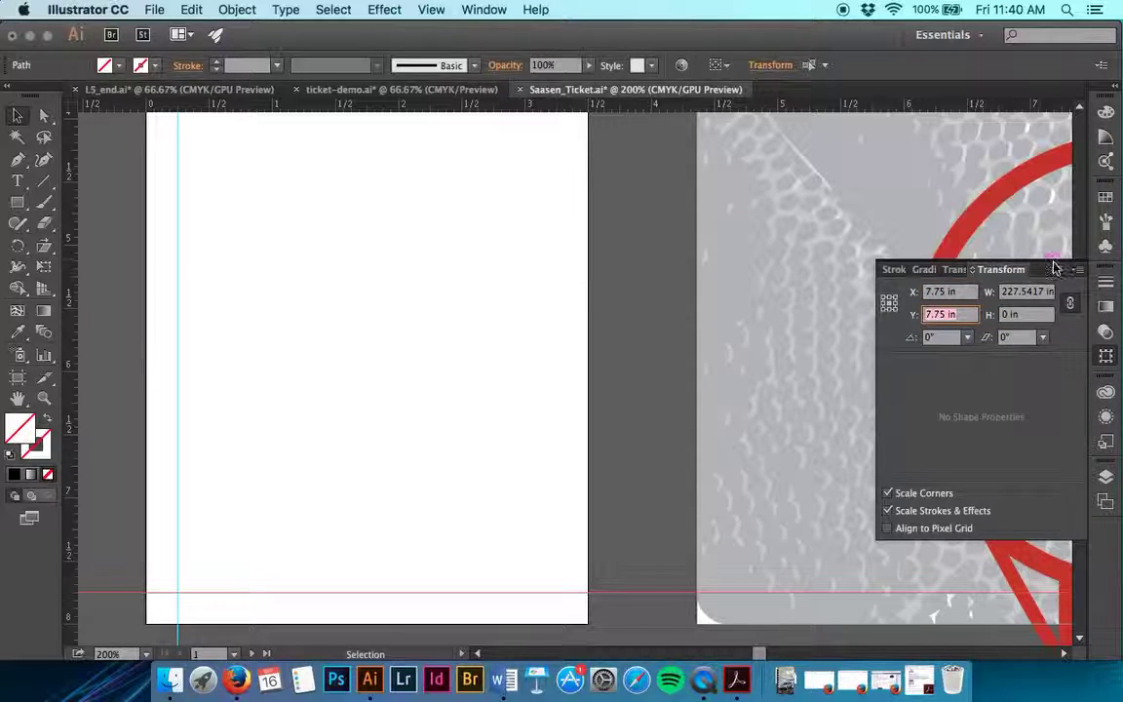
pyautogui.click(1056, 270)
pyautogui.click(610, 459)
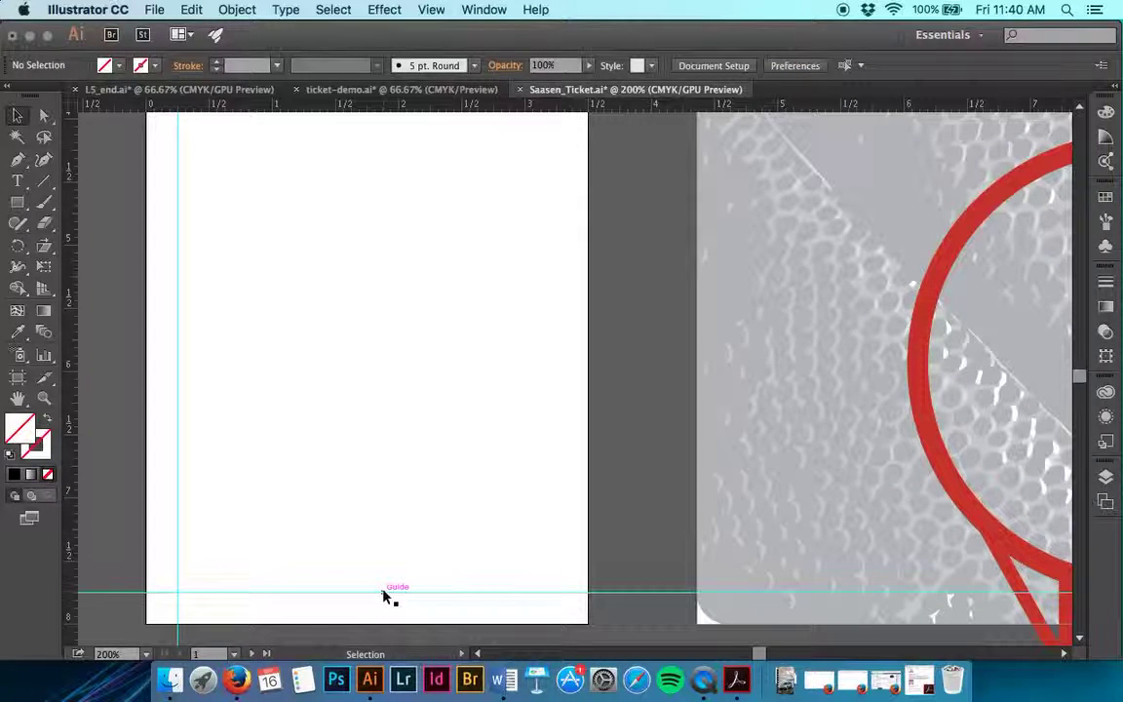
# Change the document's rulers to global rulers and back to artboard rulers.
pyautogui.click(286, 9)
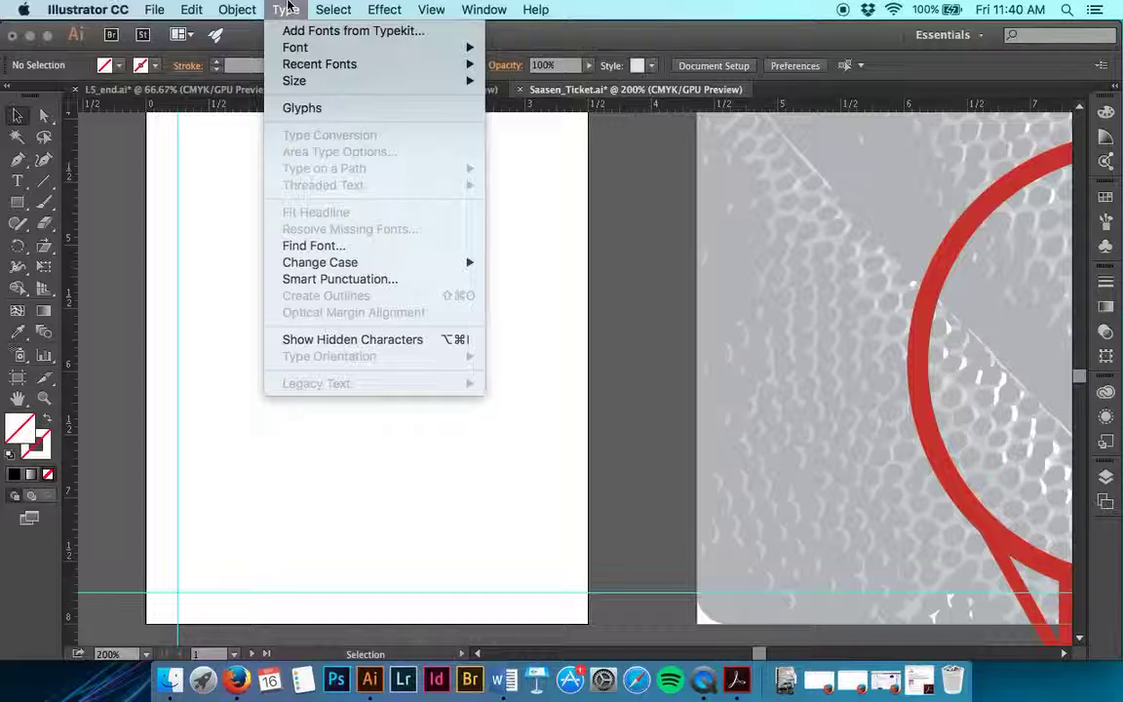
pyautogui.click(286, 8)
pyautogui.click(385, 9)
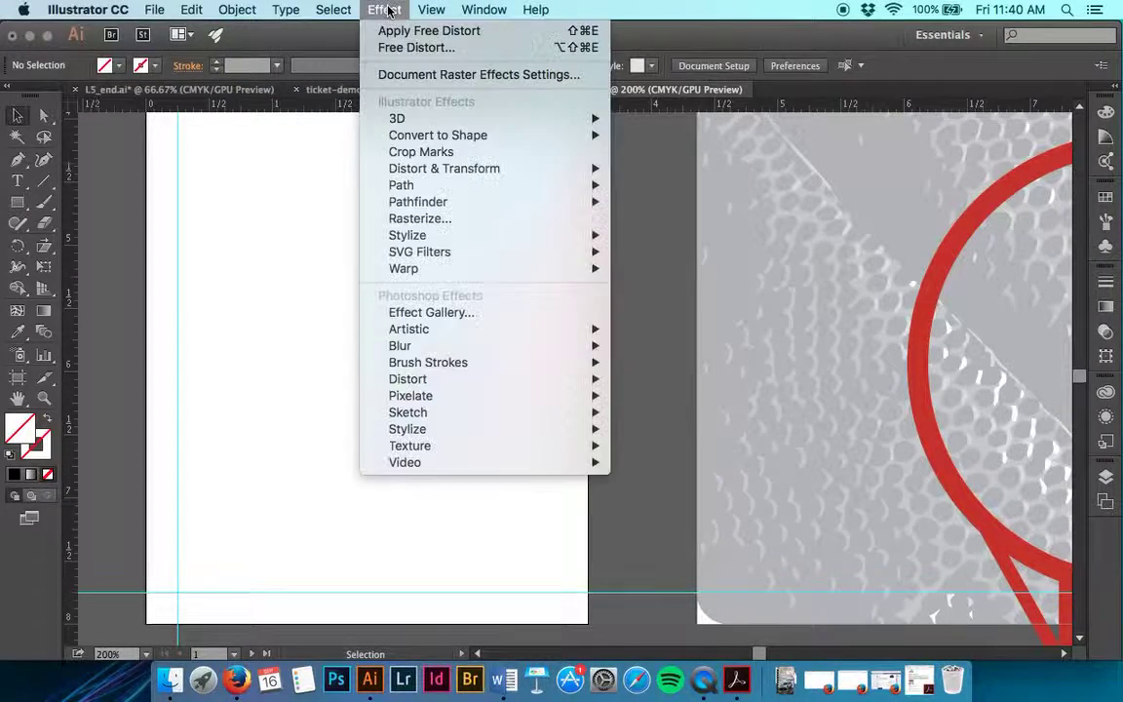
pyautogui.moveTo(415, 8)
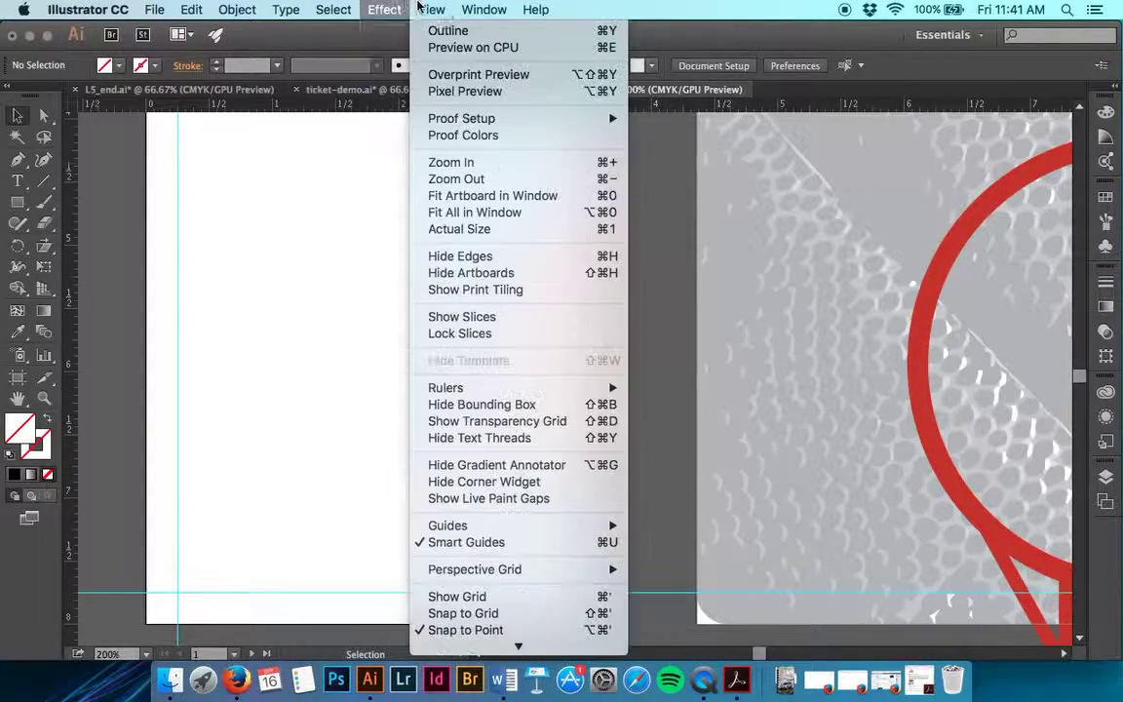
pyautogui.moveTo(497, 388)
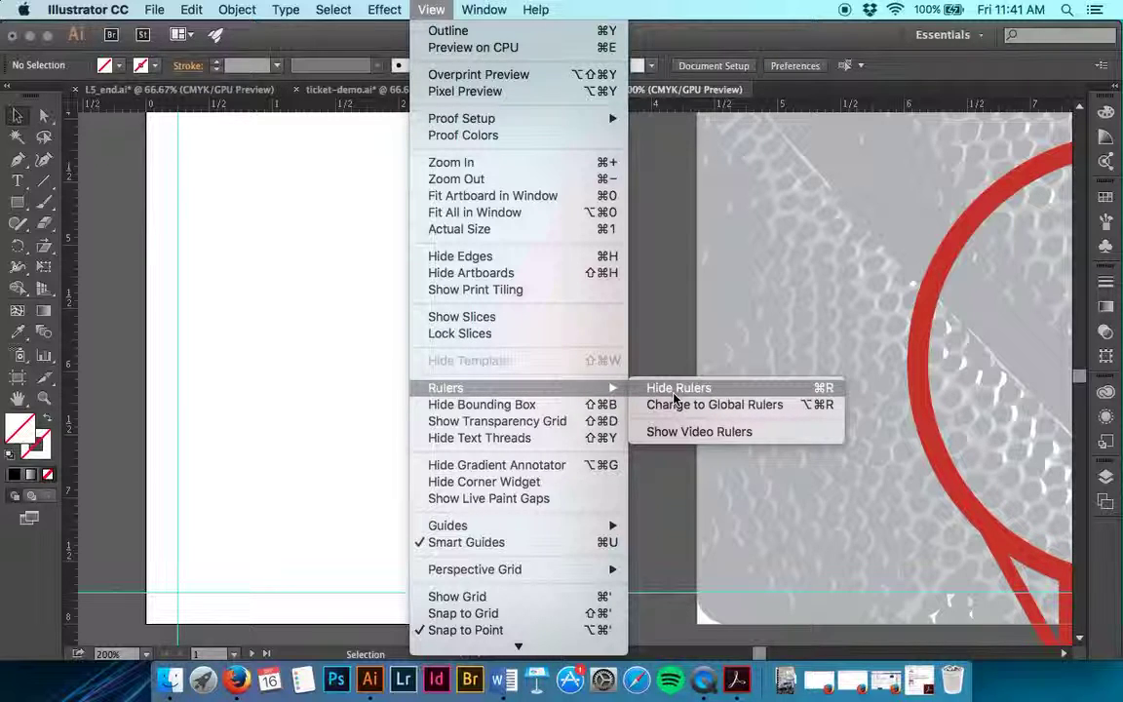
pyautogui.click(673, 403)
pyautogui.click(434, 9)
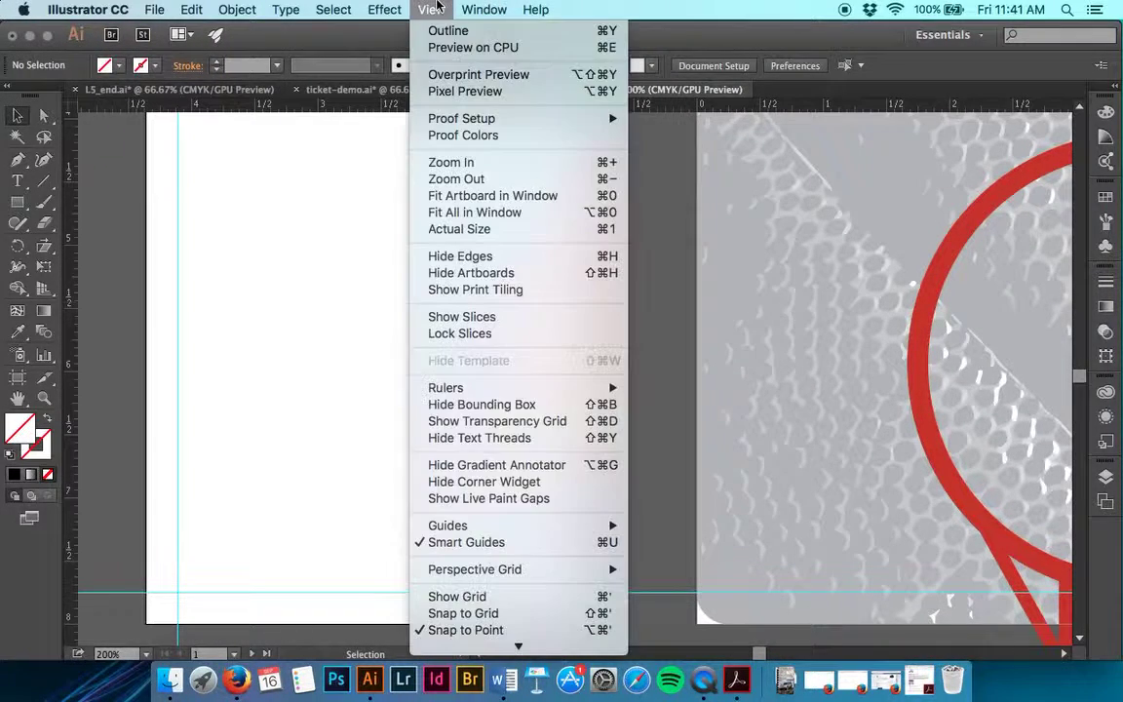
pyautogui.moveTo(570, 392)
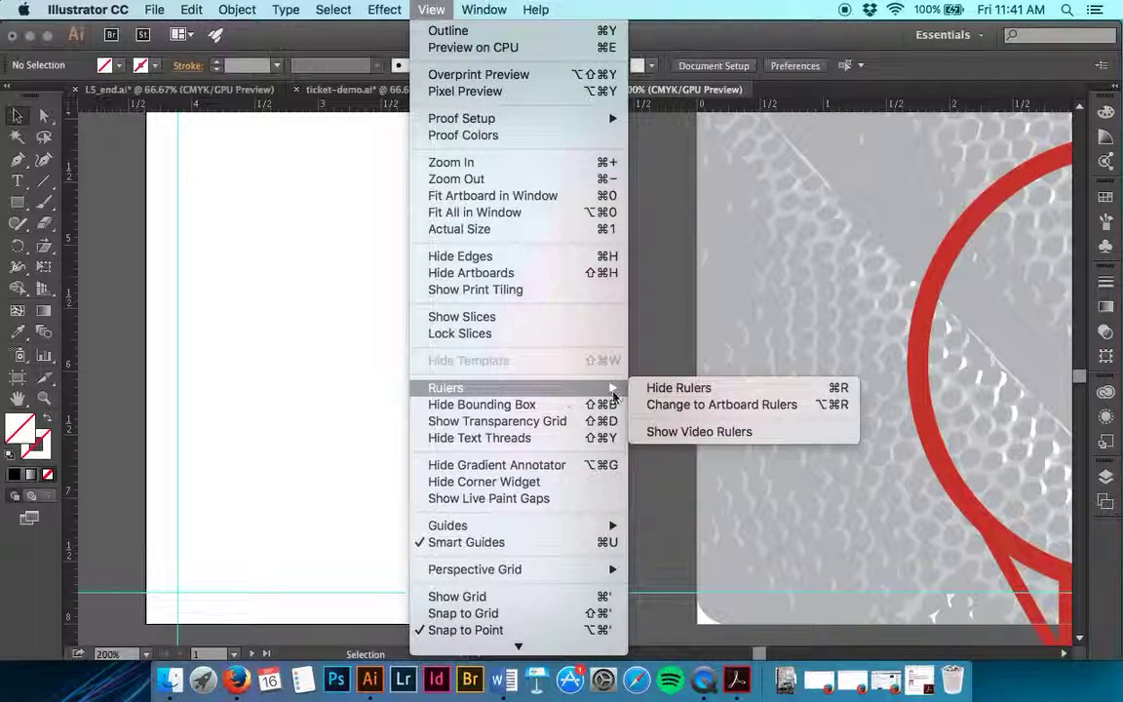
pyautogui.click(660, 417)
# Examine the ruler zero point and both margin guides along the full height of the Front artboard.
pyautogui.scroll(5, 416, 271)
pyautogui.hscroll(-3, 417, 271)
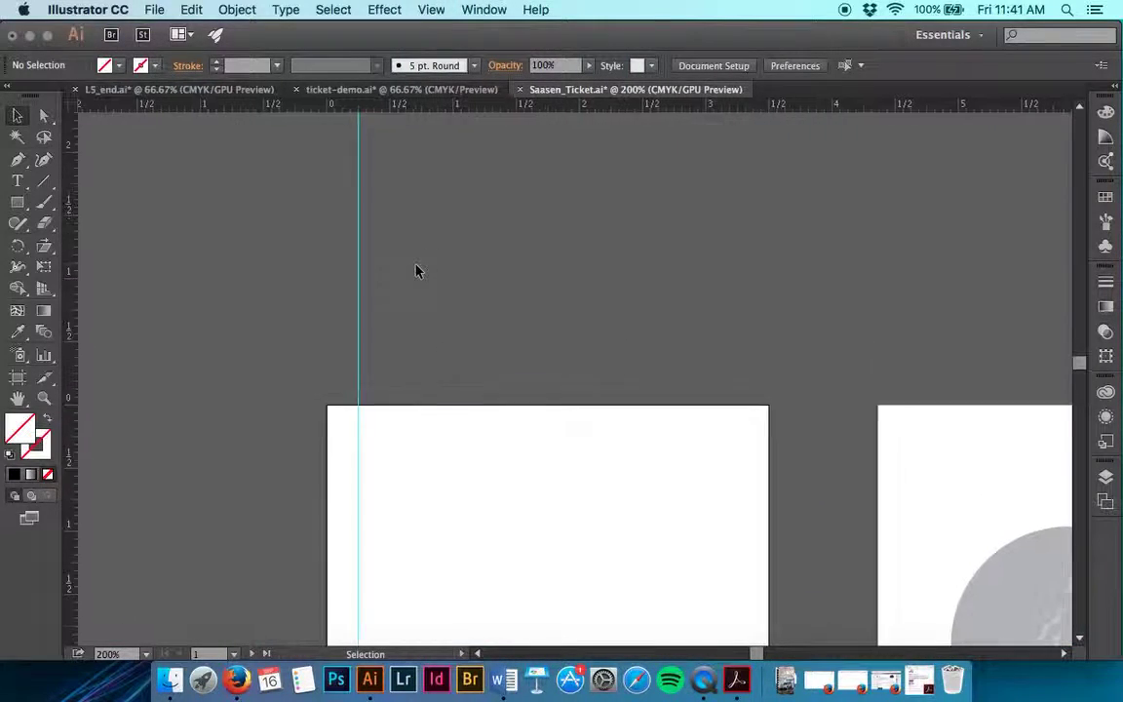
pyautogui.scroll(2, 416, 271)
pyautogui.hscroll(-1, 416, 271)
pyautogui.scroll(-15, 340, 463)
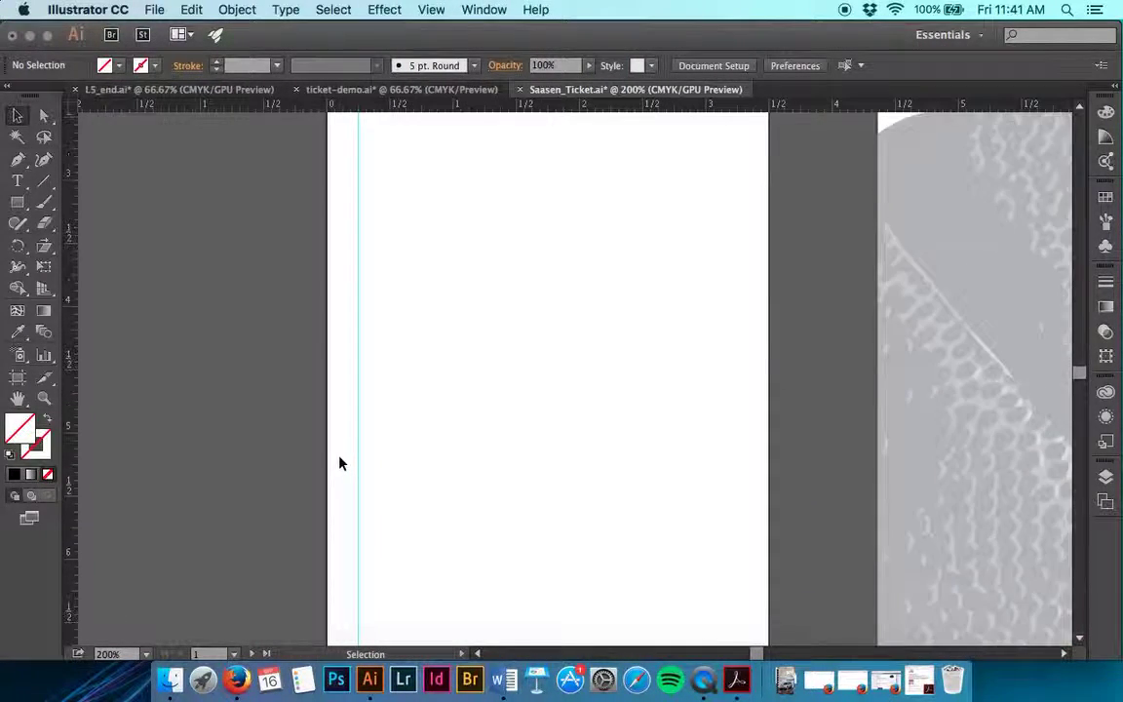
pyautogui.hscroll(2, 339, 463)
pyautogui.scroll(-1, 340, 463)
pyautogui.hscroll(2, 340, 463)
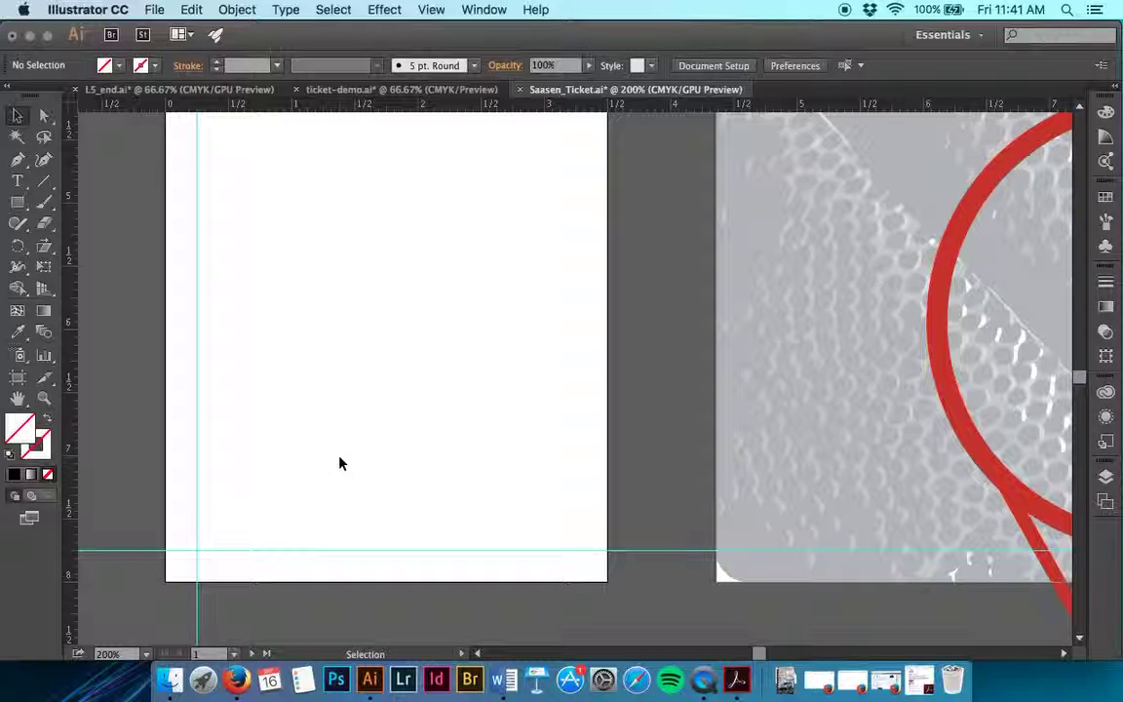
# Lock all guides in the document.
pyautogui.click(431, 10)
pyautogui.moveTo(551, 535)
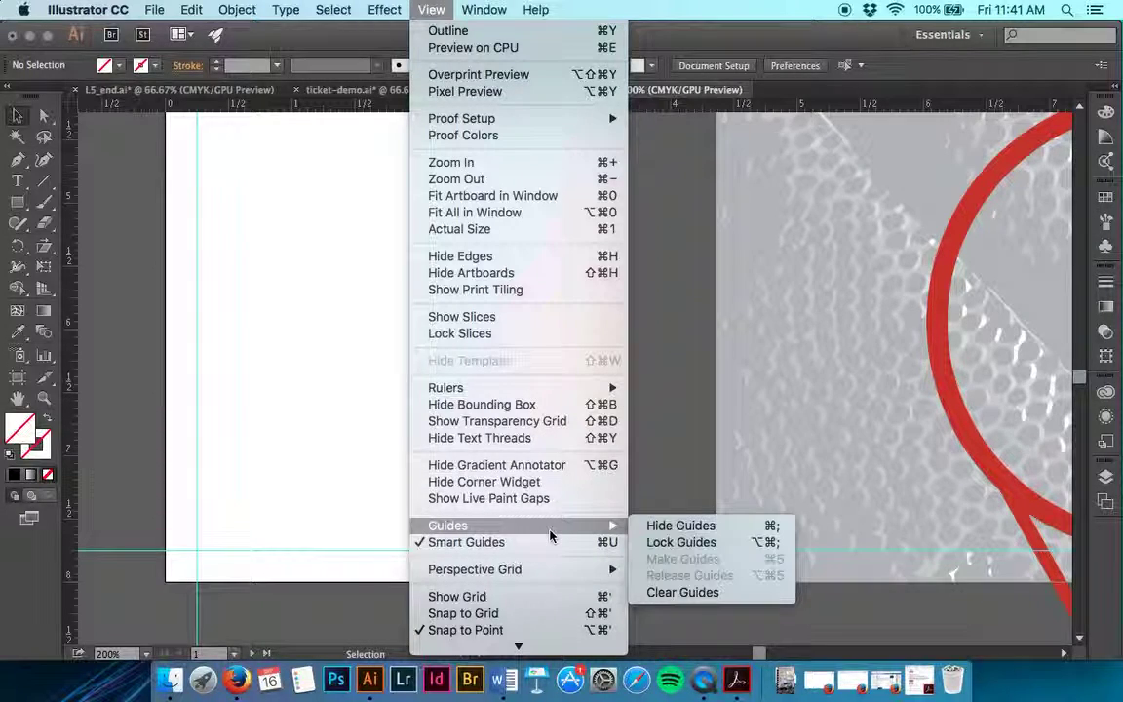
pyautogui.click(680, 542)
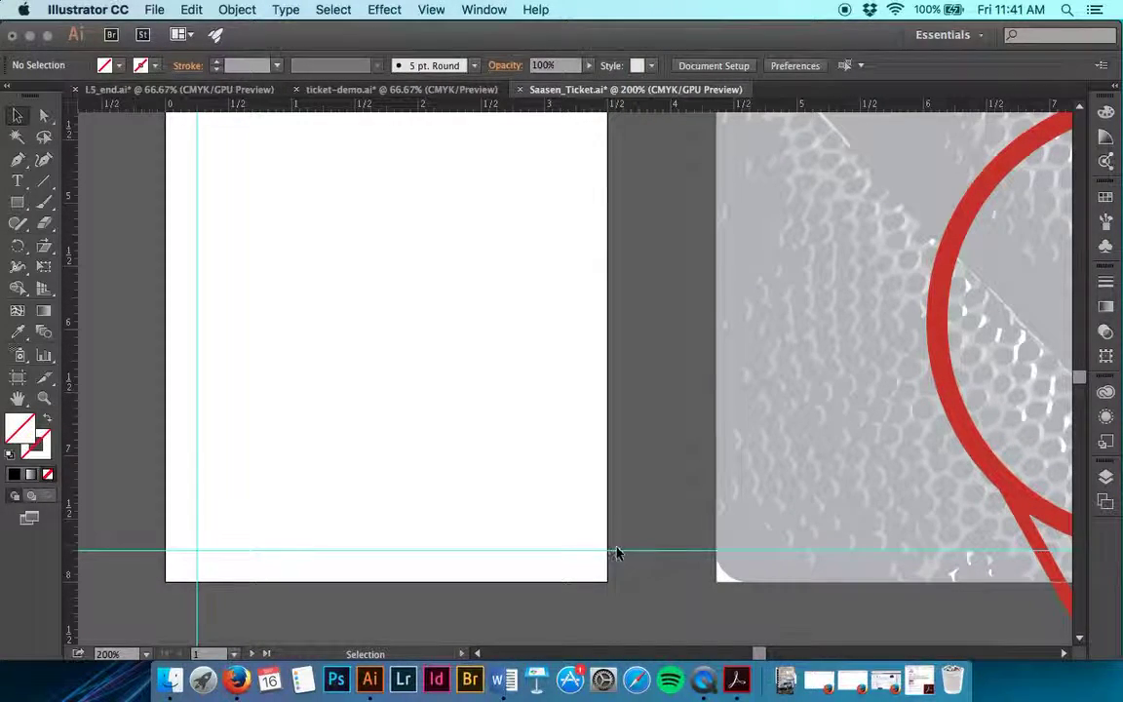
# Select the white ALL CITY lettering group on the Inside artboard and hide the selection edges.
pyautogui.hscroll(4, 622, 556)
pyautogui.scroll(3, 622, 556)
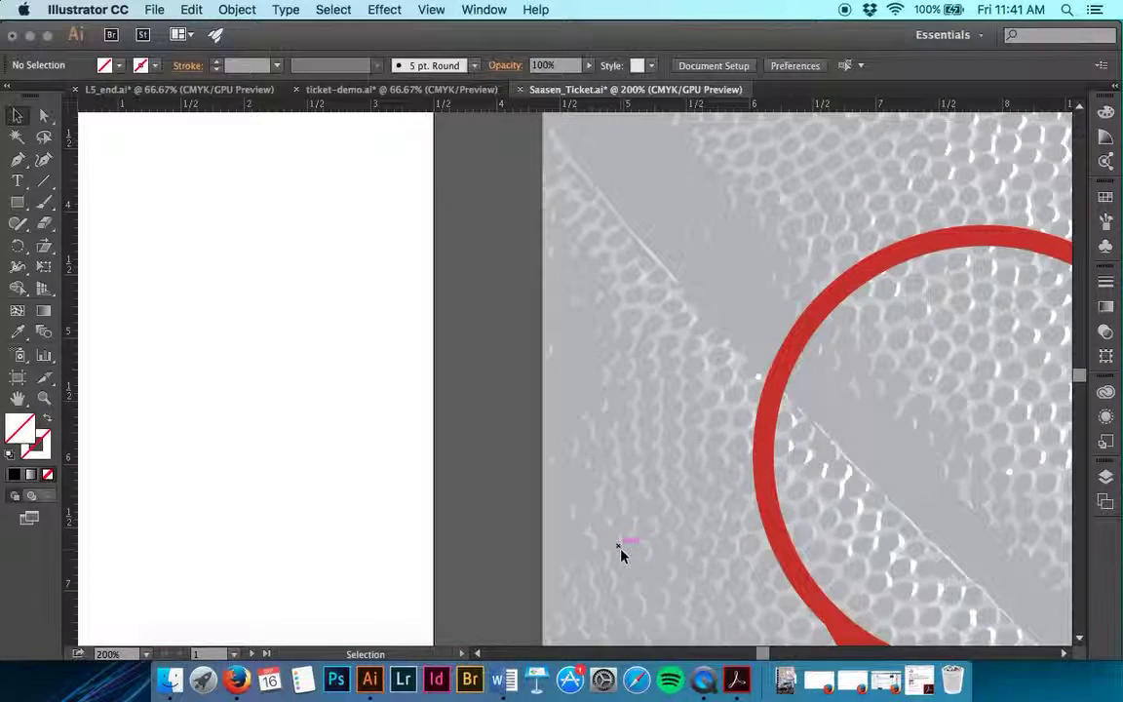
pyautogui.press('super+minus')
pyautogui.press('super+minus')
pyautogui.press('super+minus')
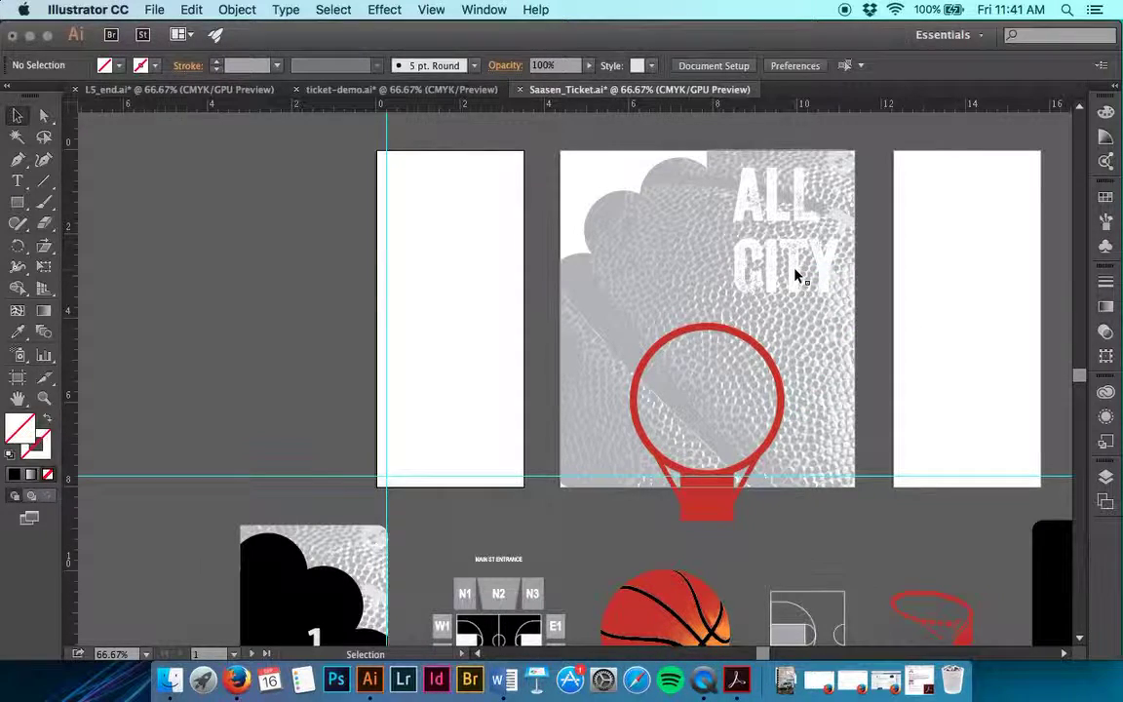
pyautogui.click(802, 219)
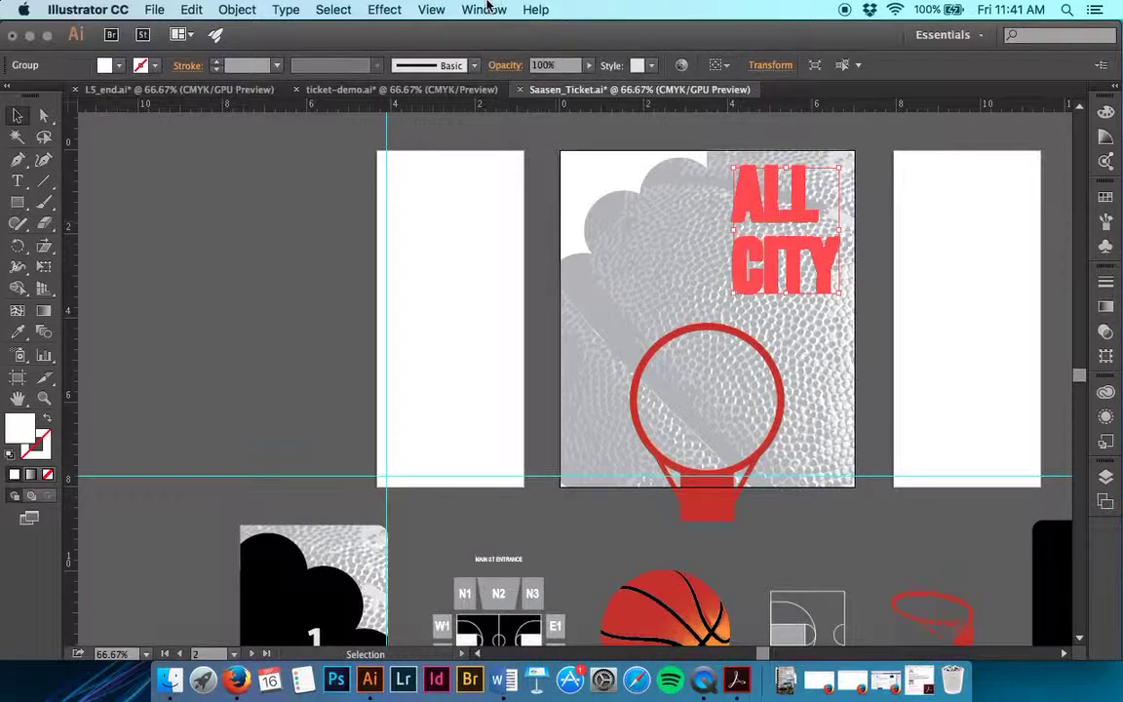
pyautogui.click(432, 9)
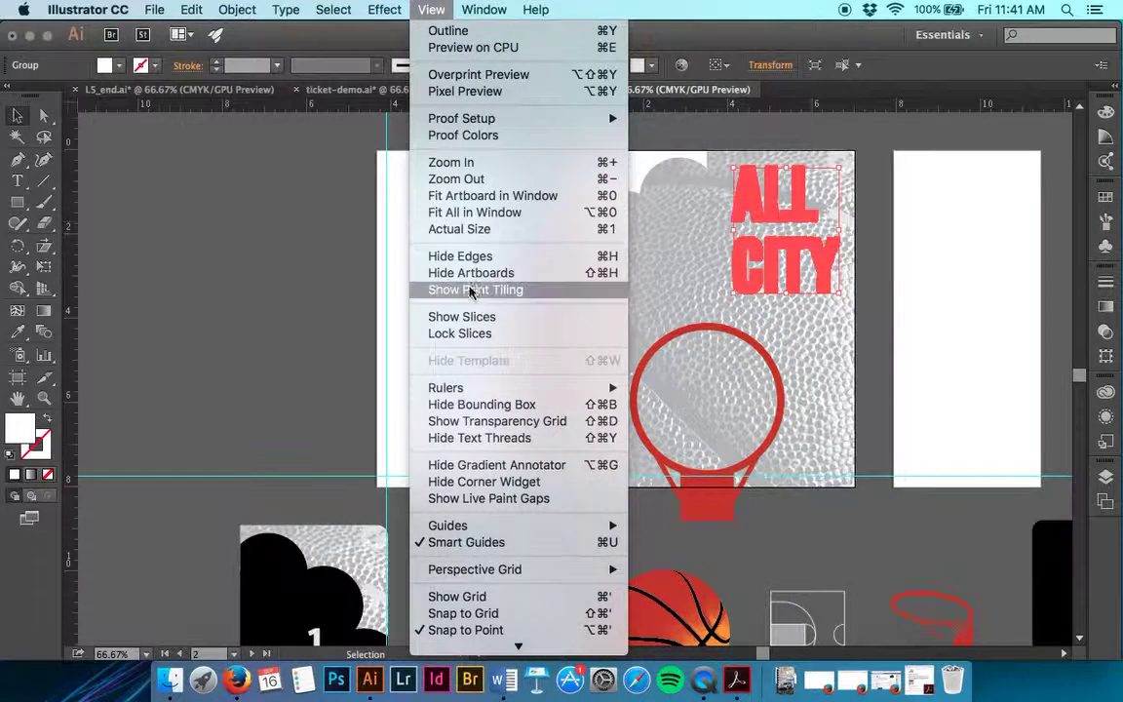
pyautogui.click(459, 256)
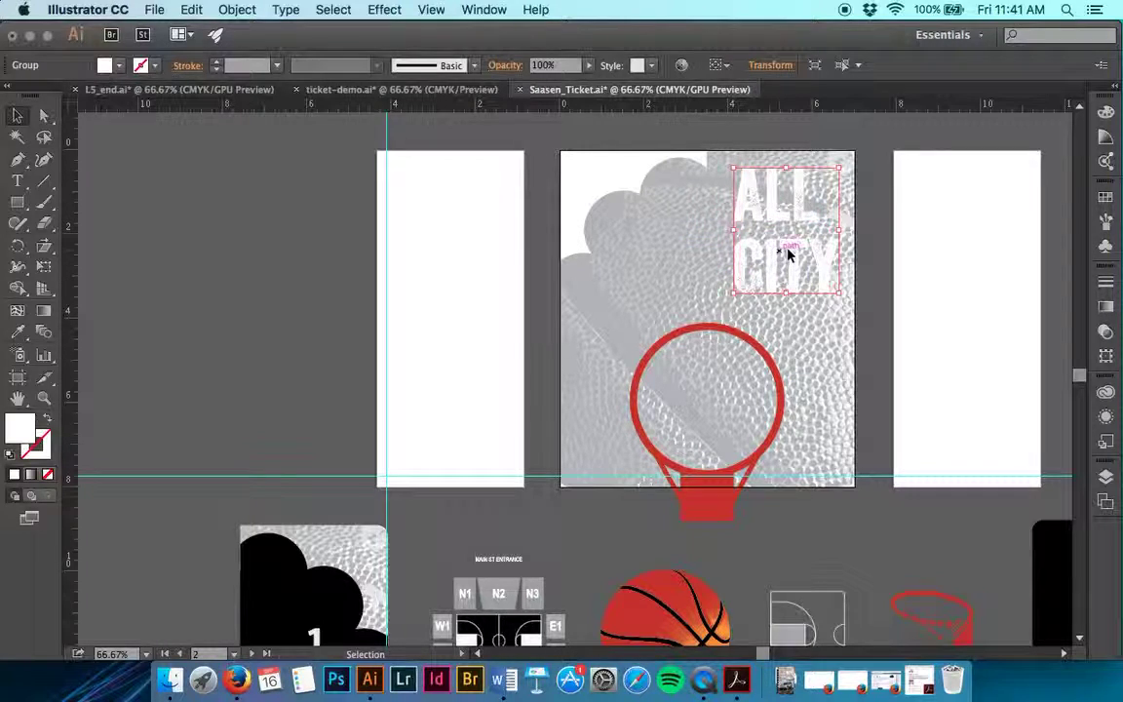
# Move the ALL CITY lettering onto the Front artboard, close to where the two margin guides cross.
pyautogui.moveTo(791, 258); pyautogui.dragTo(446, 440)
pyautogui.press('super+equal')
pyautogui.press('super+equal')
pyautogui.press('super+equal')
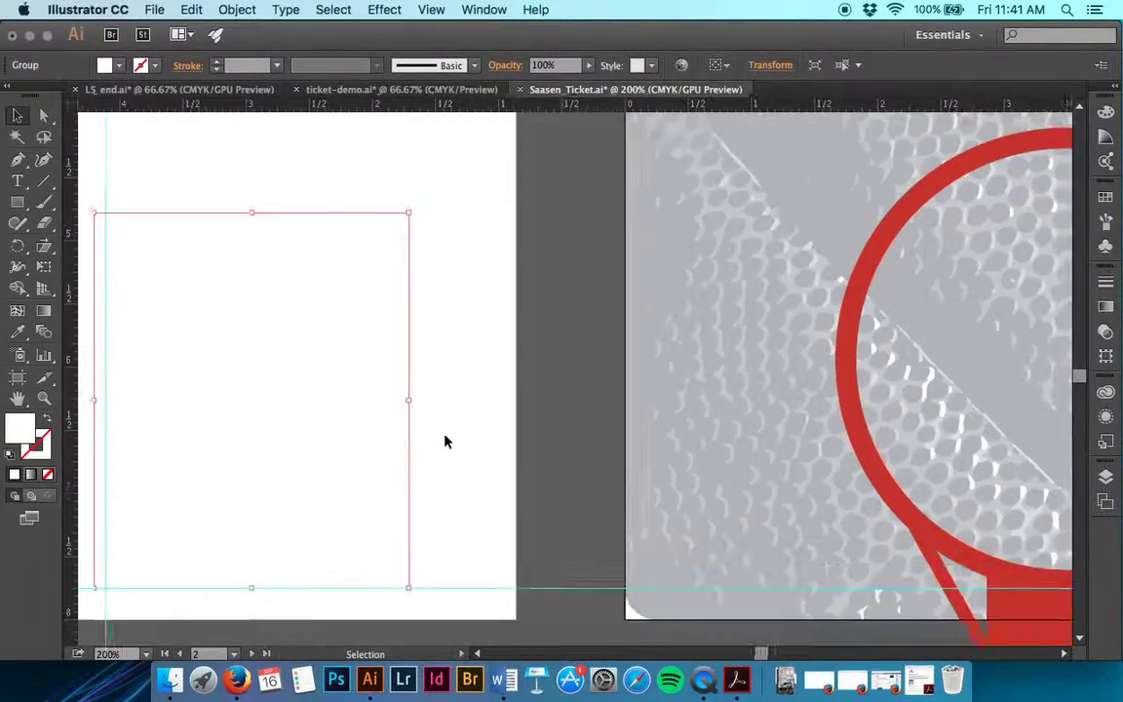
pyautogui.moveTo(413, 461); pyautogui.dragTo(409, 409)
pyautogui.click(387, 9)
pyautogui.moveTo(426, 8)
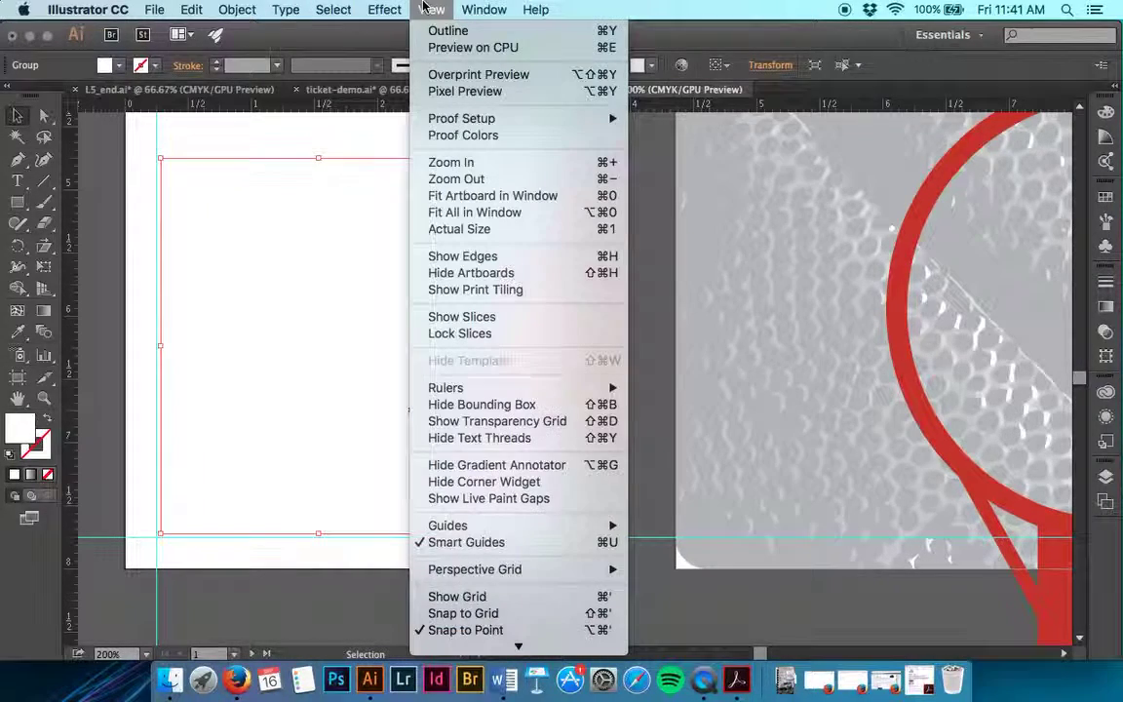
pyautogui.click(413, 406)
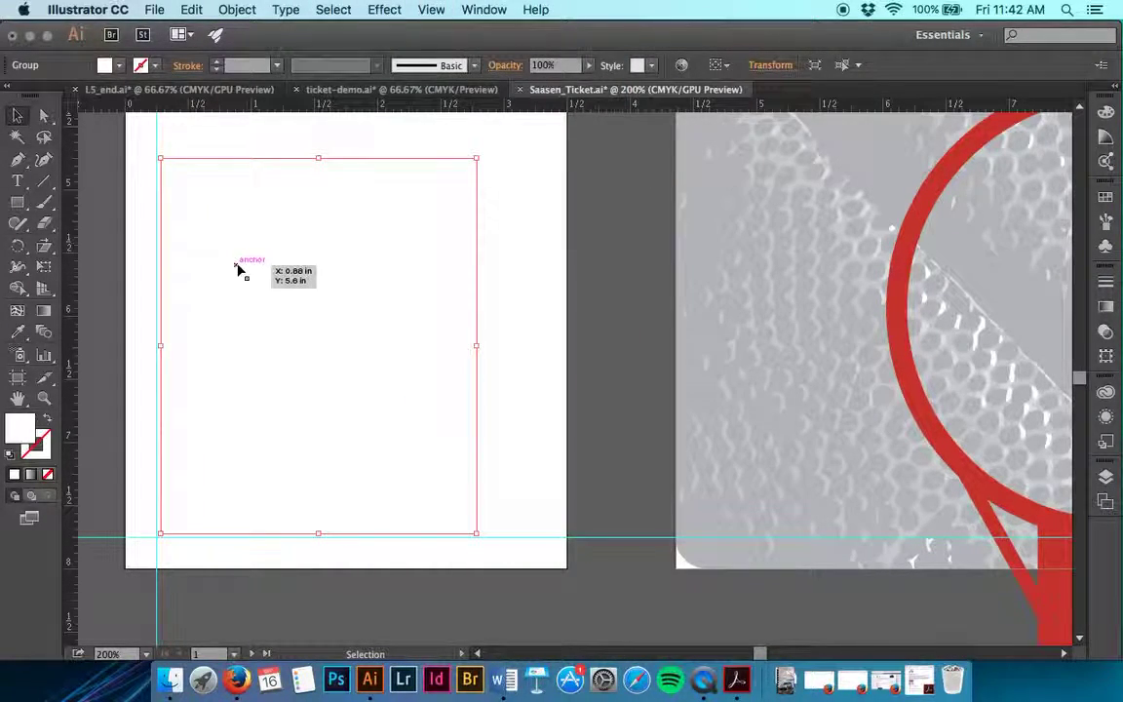
pyautogui.moveTo(271, 267)
pyautogui.mouseDown()
pyautogui.moveTo(251, 282)
pyautogui.moveTo(277, 254)
pyautogui.mouseUp()
# Turn the display of selection edges back on.
pyautogui.click(352, 8)
pyautogui.click(430, 9)
pyautogui.moveTo(386, 9)
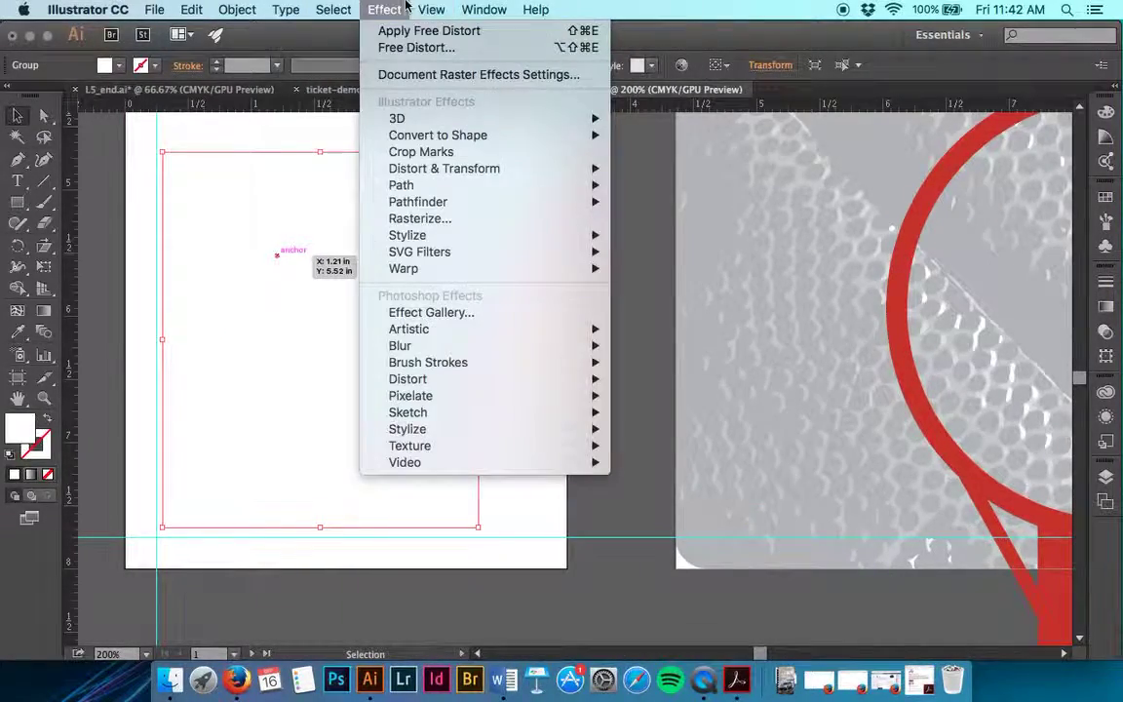
pyautogui.moveTo(446, 8)
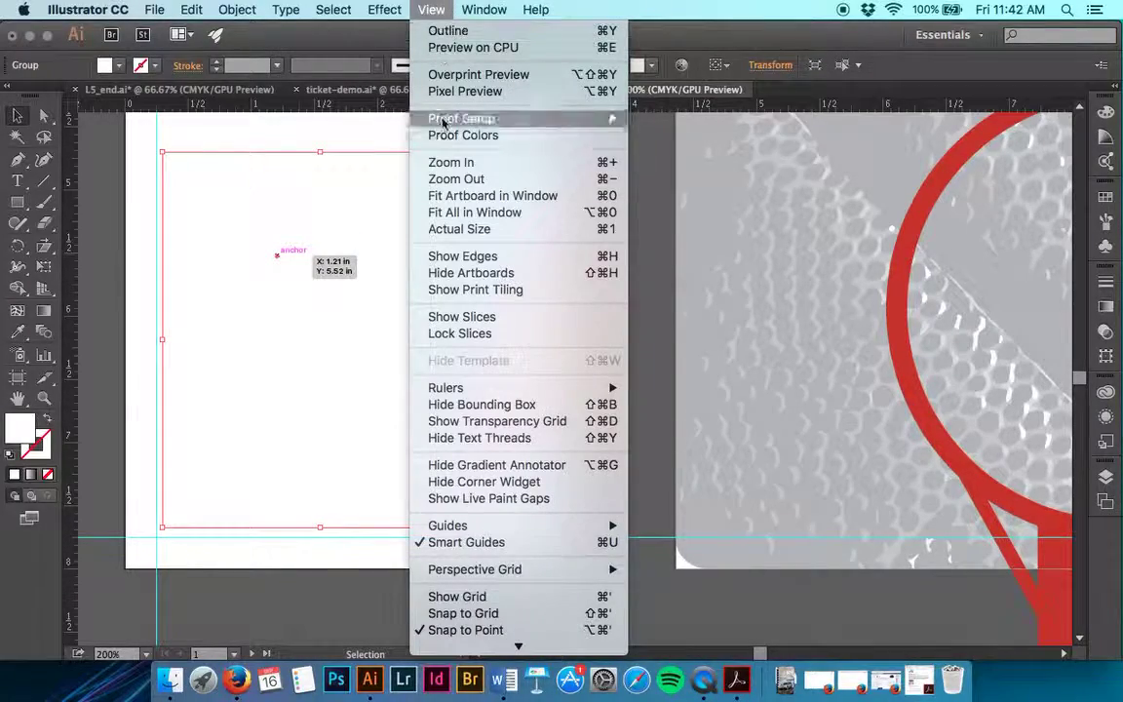
pyautogui.click(462, 256)
# Nudge the ALL CITY lettering until its left and bottom edges line up with the Front artboard's vertical and horizontal margin guides.
pyautogui.moveTo(353, 322)
pyautogui.mouseDown()
pyautogui.moveTo(351, 330)
pyautogui.moveTo(373, 318)
pyautogui.moveTo(353, 315)
pyautogui.mouseUp()
pyautogui.press('Left')
pyautogui.press('Left')
pyautogui.press('Left')
pyautogui.press('Left')
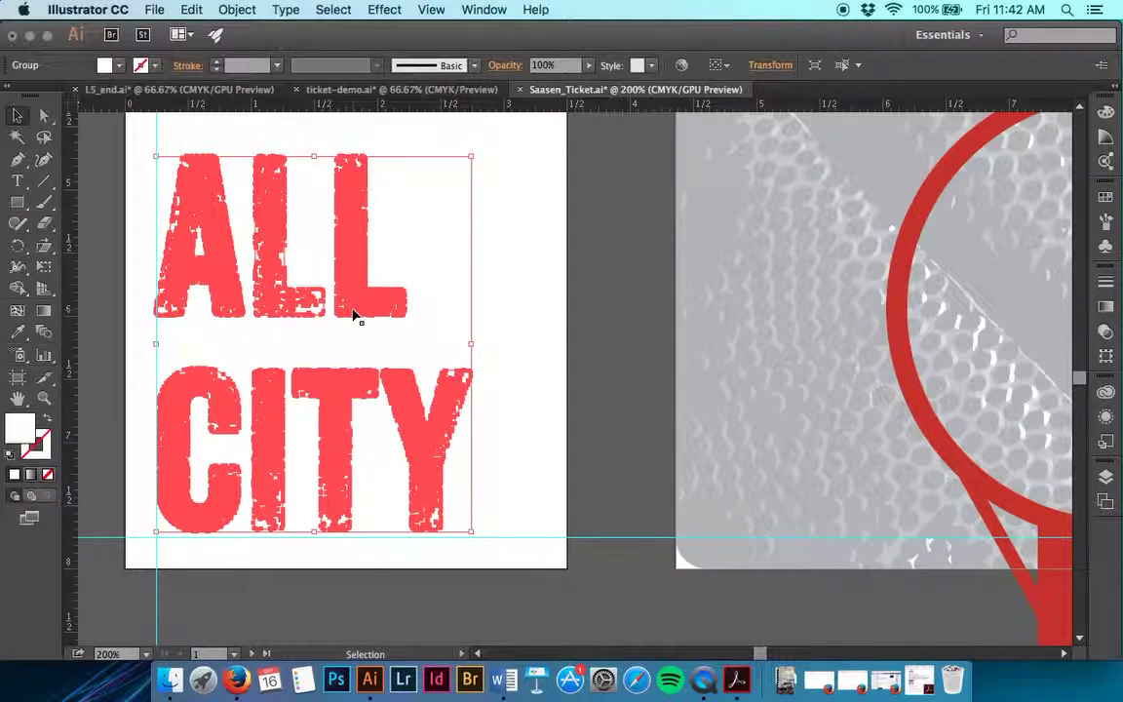
pyautogui.press('Right')
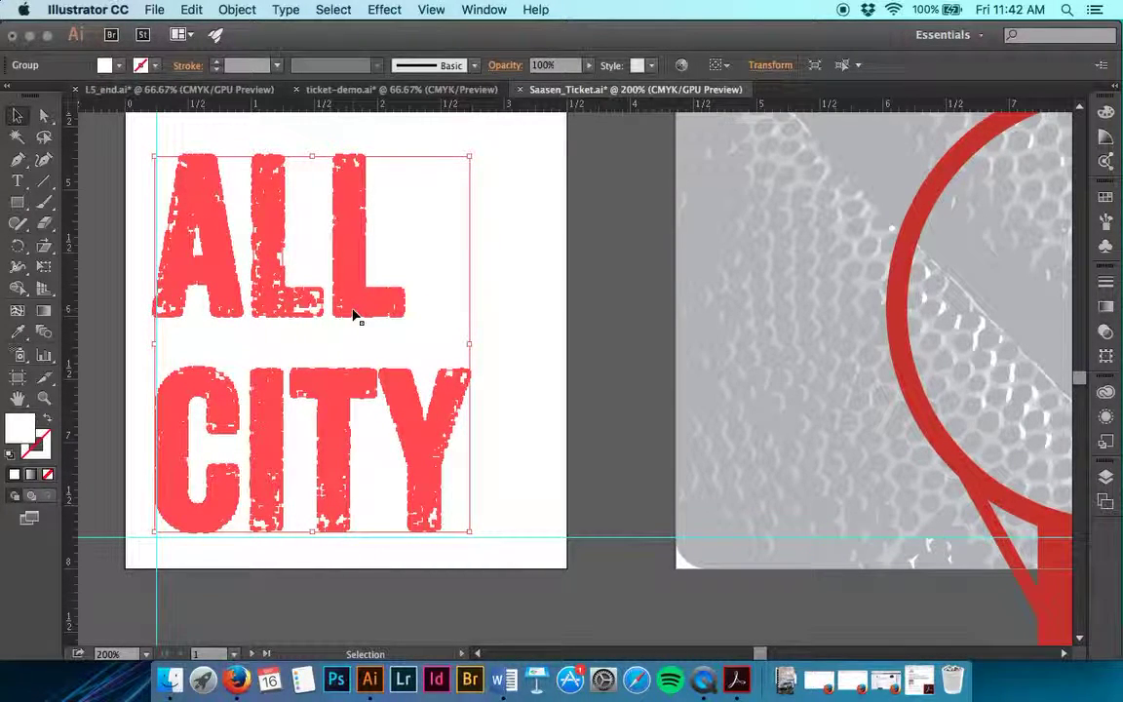
pyautogui.press('Right')
pyautogui.press('Down')
pyautogui.press('Down')
pyautogui.press('Down')
pyautogui.press('Down')
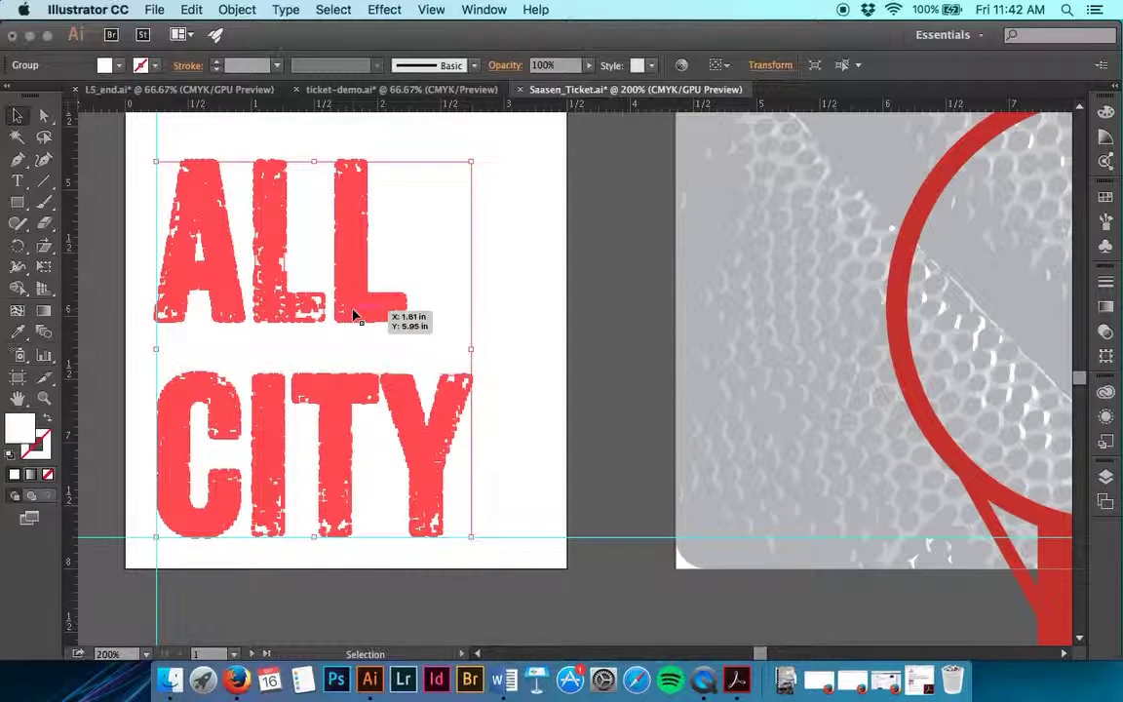
pyautogui.press('Up')
pyautogui.press('super+minus')
pyautogui.press('super+minus')
pyautogui.press('super+minus')
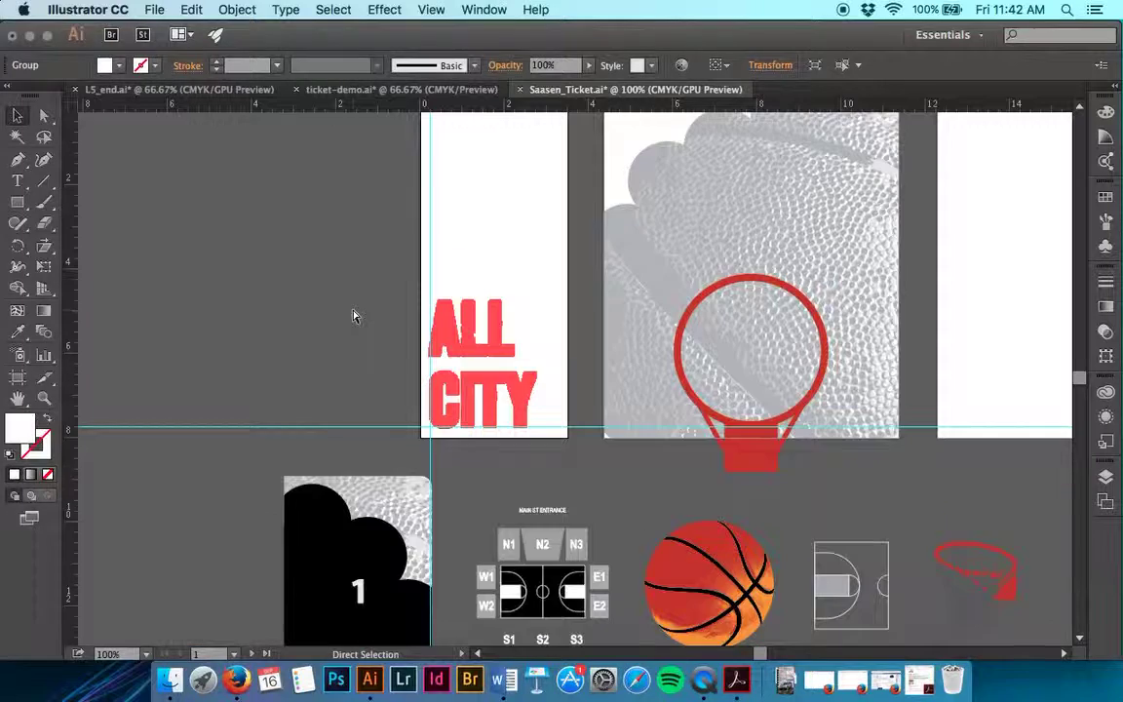
pyautogui.press('super+minus')
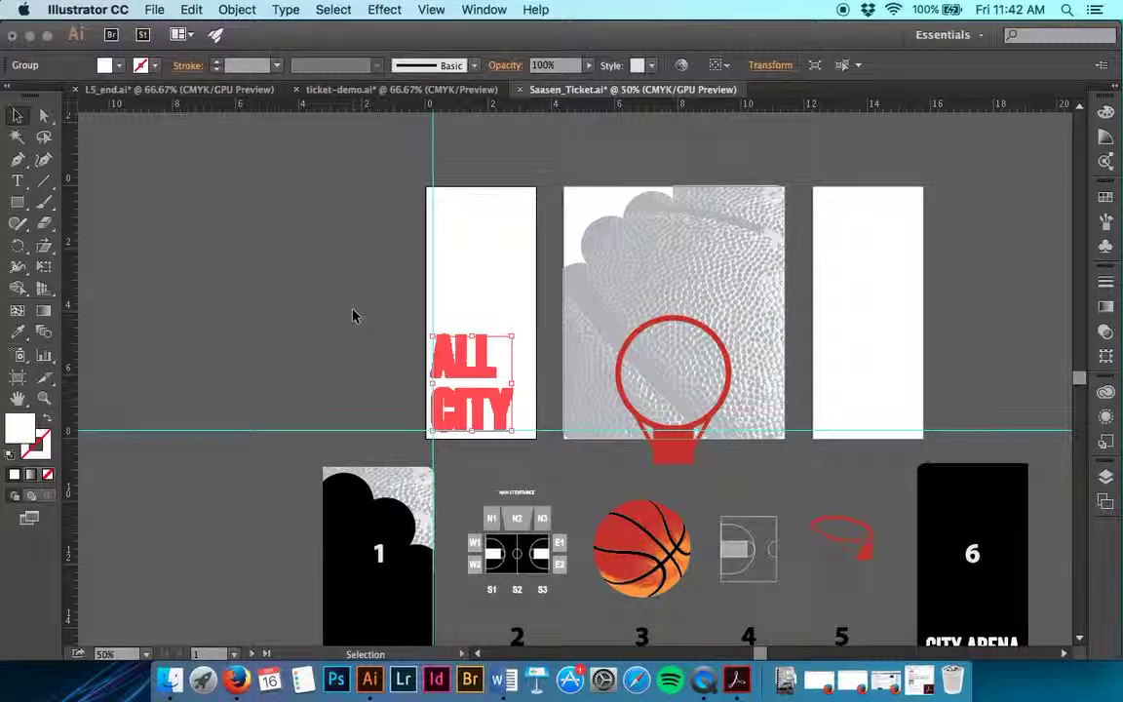